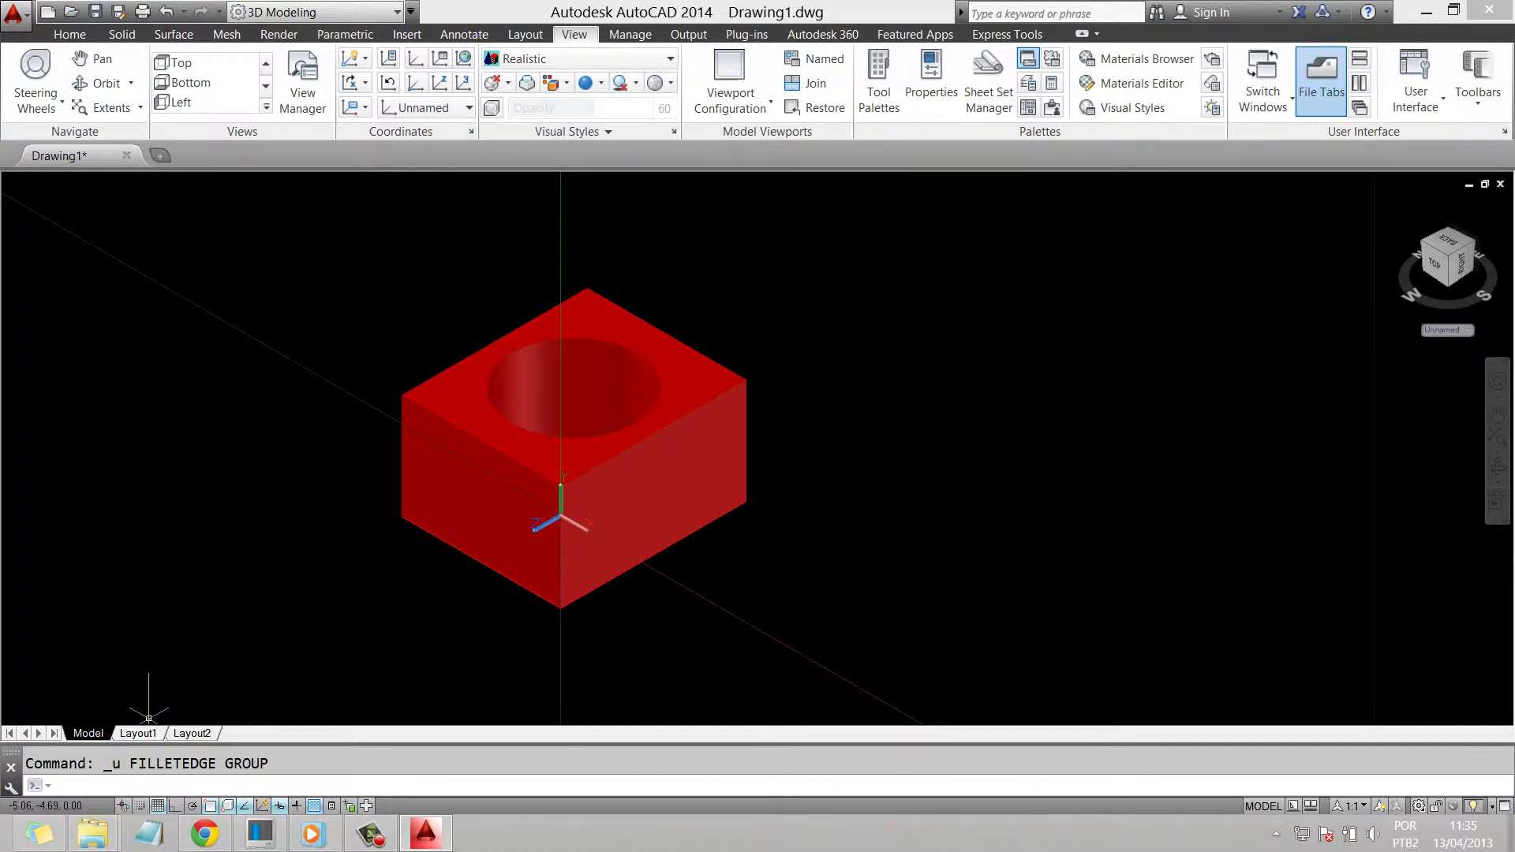
# - Start CHAMFER, show the Solid tab, try a 0.5 value, then cancel
pyautogui.write('cha')
pyautogui.press('Return')
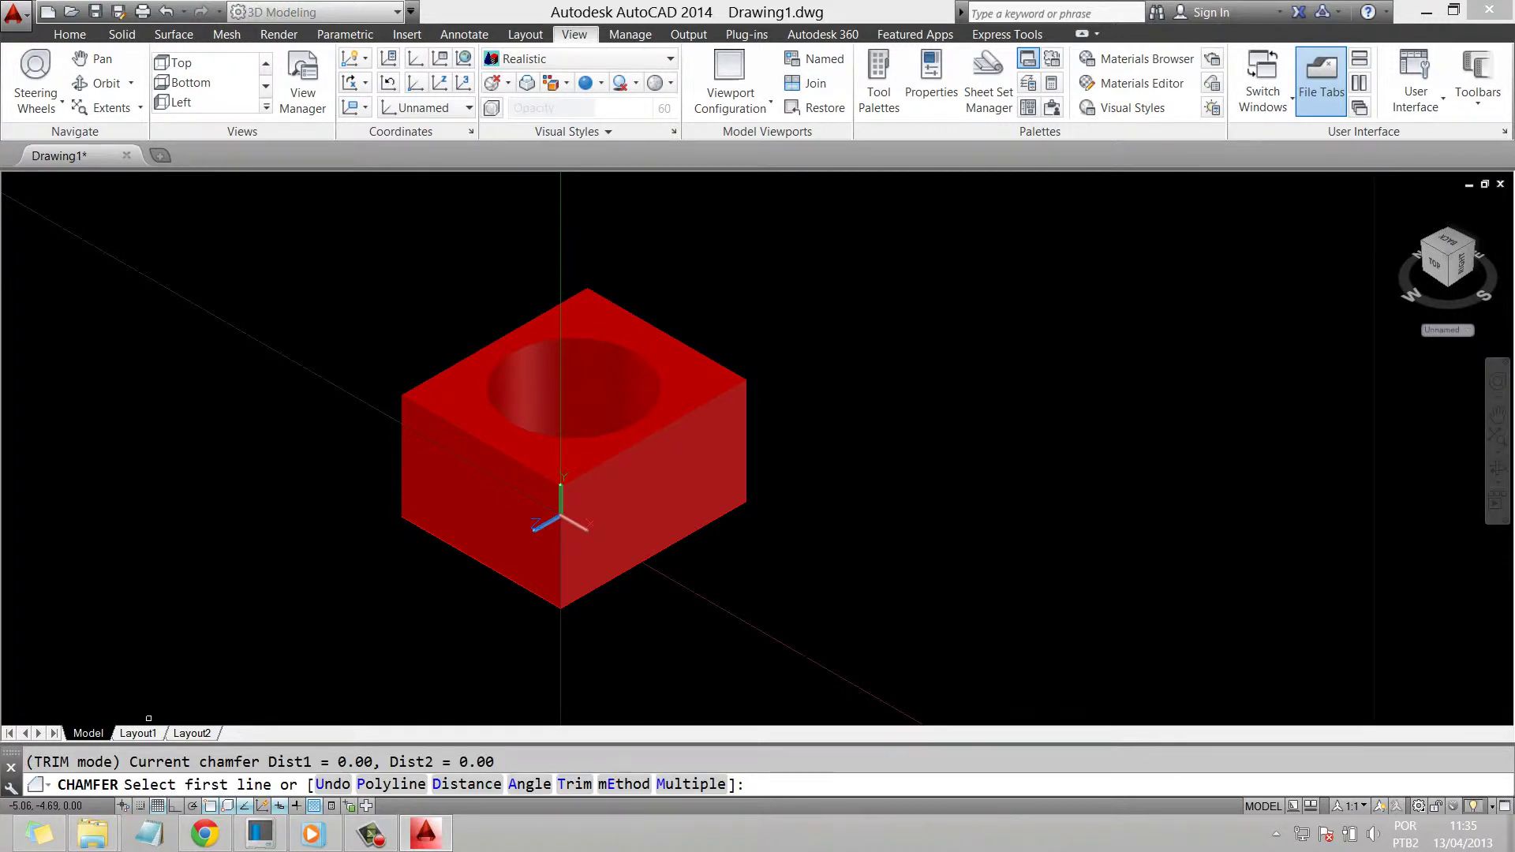
pyautogui.click(122, 34)
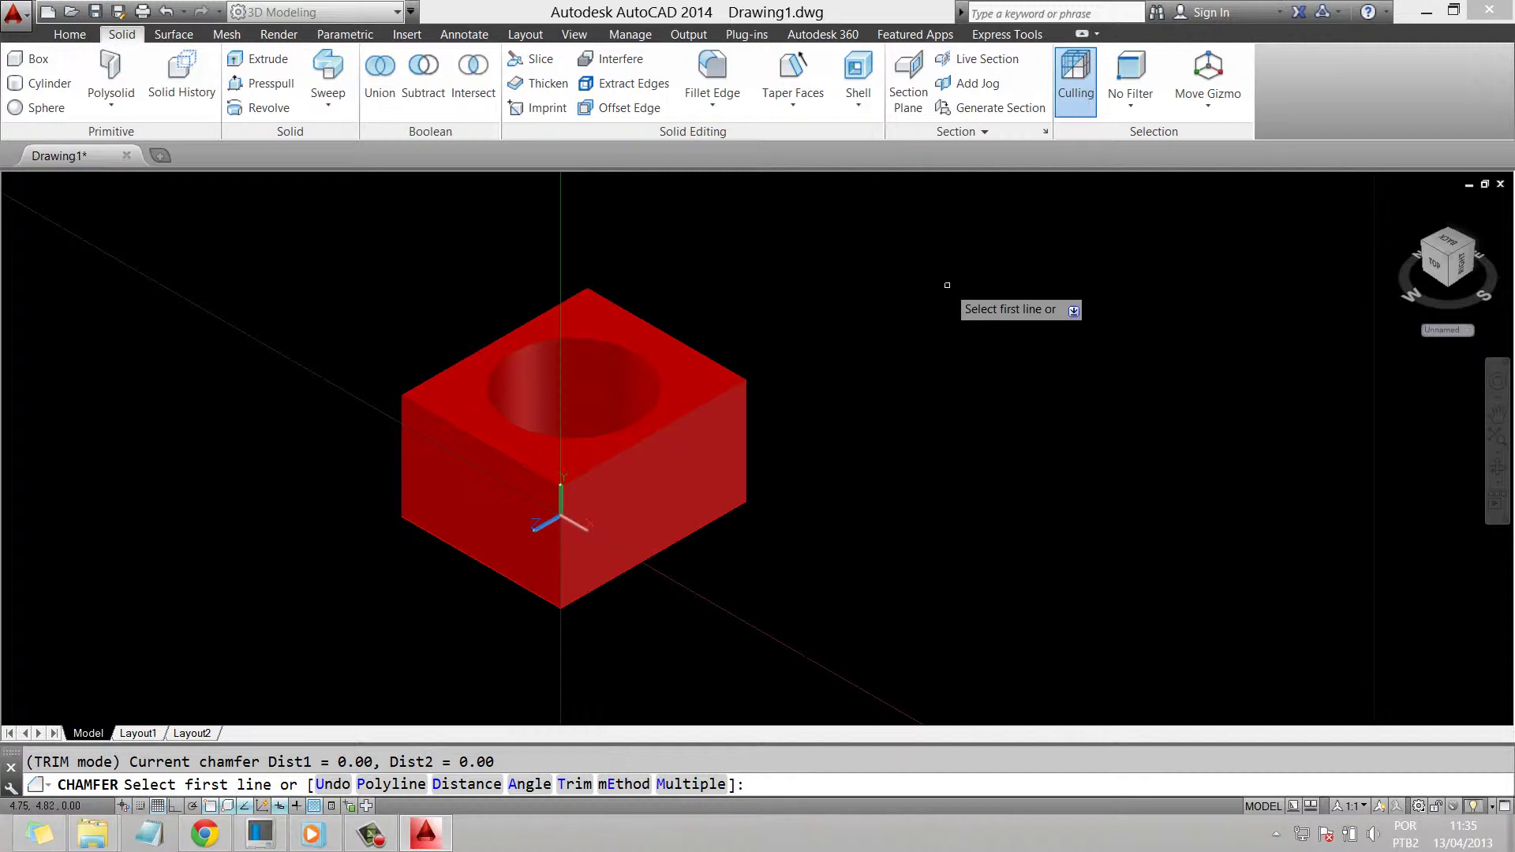
pyautogui.write('r')
pyautogui.press('Return')
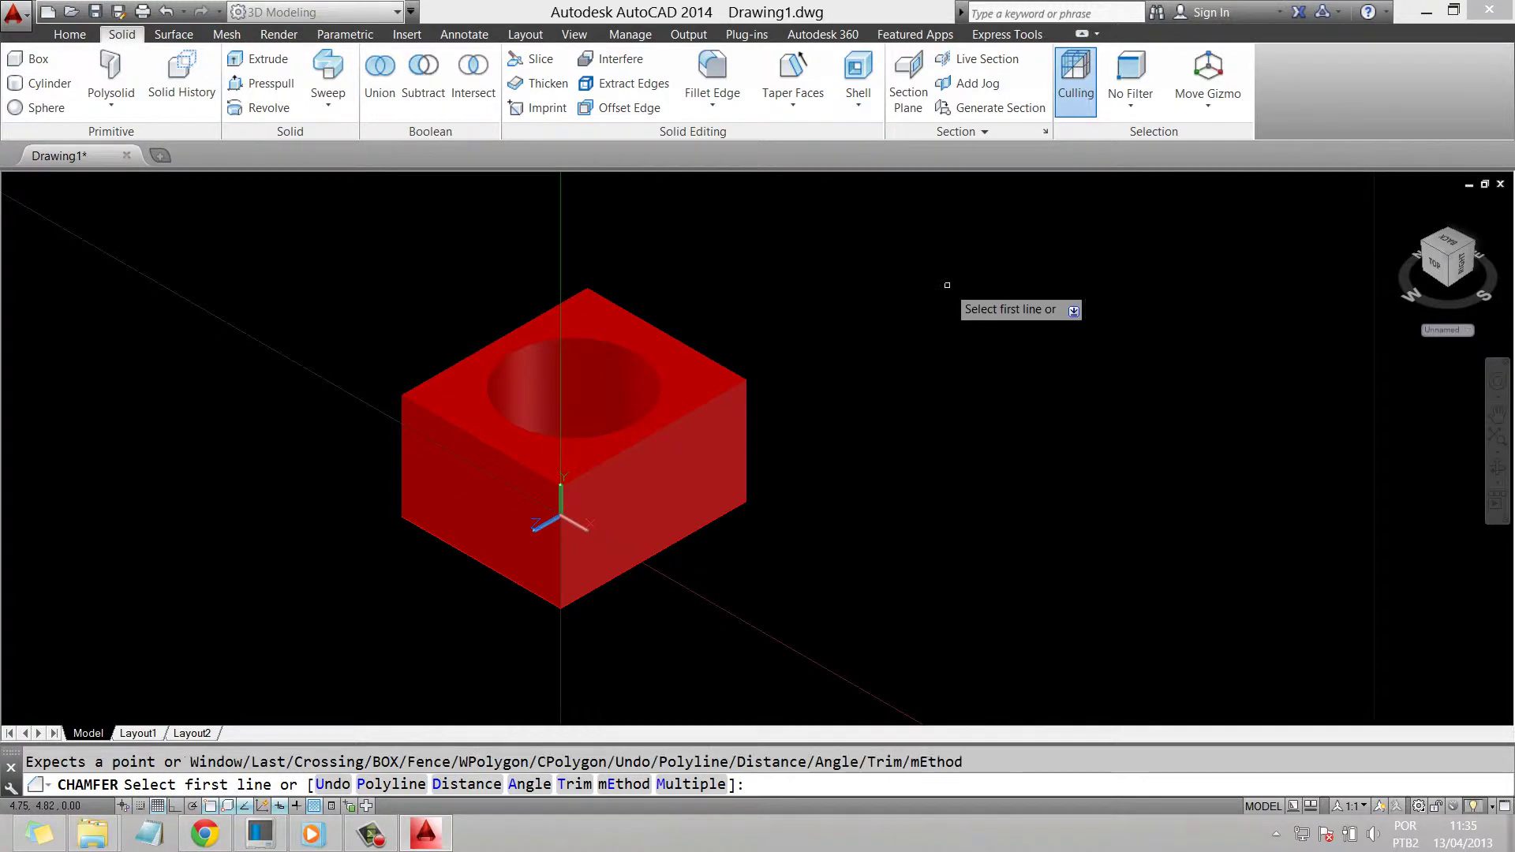
pyautogui.write('0.5')
pyautogui.press('Return')
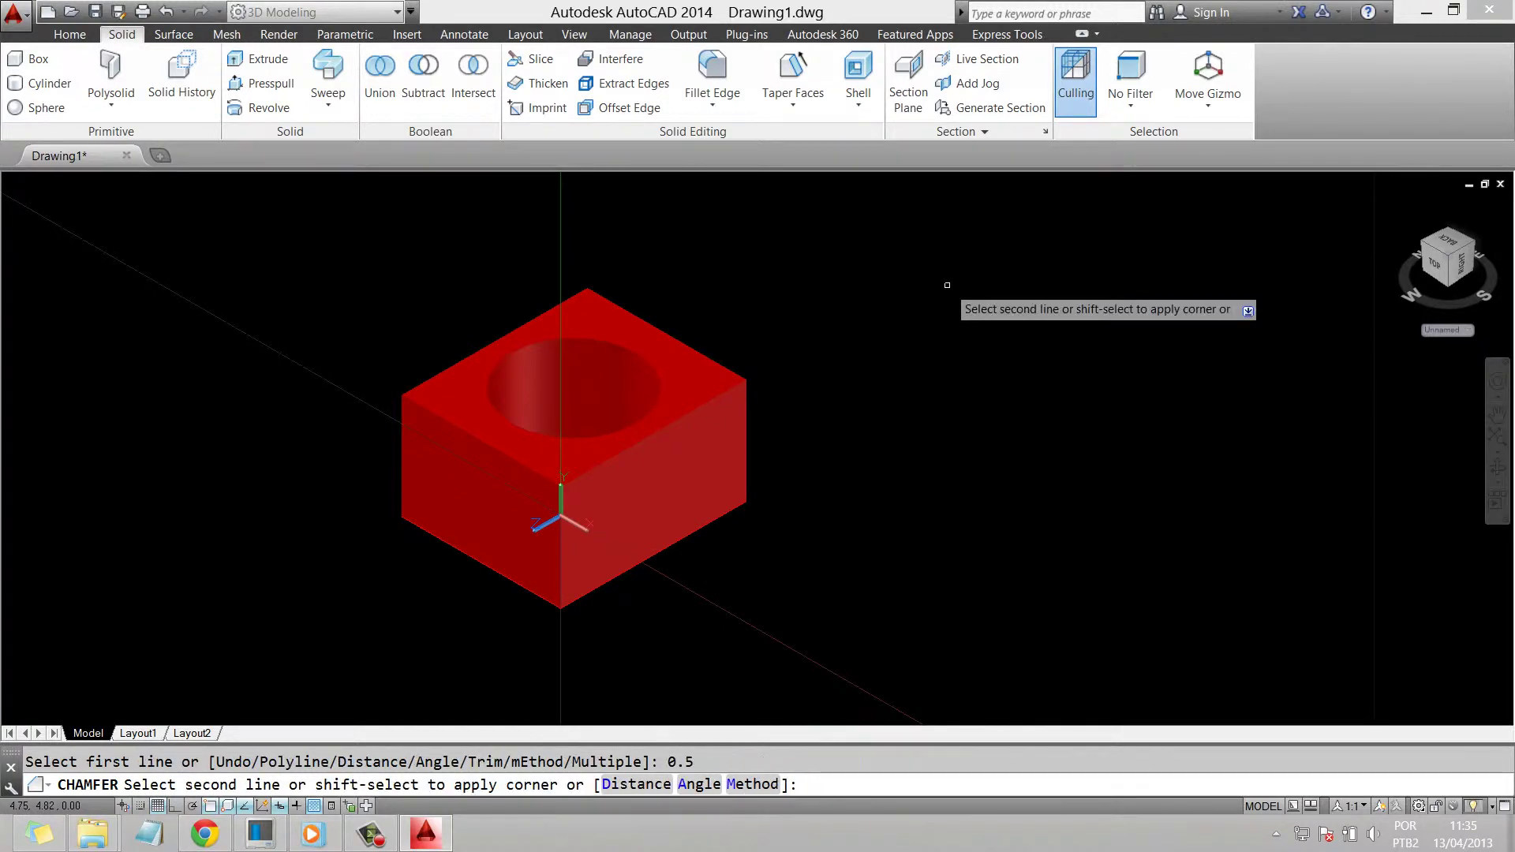
pyautogui.press('Escape')
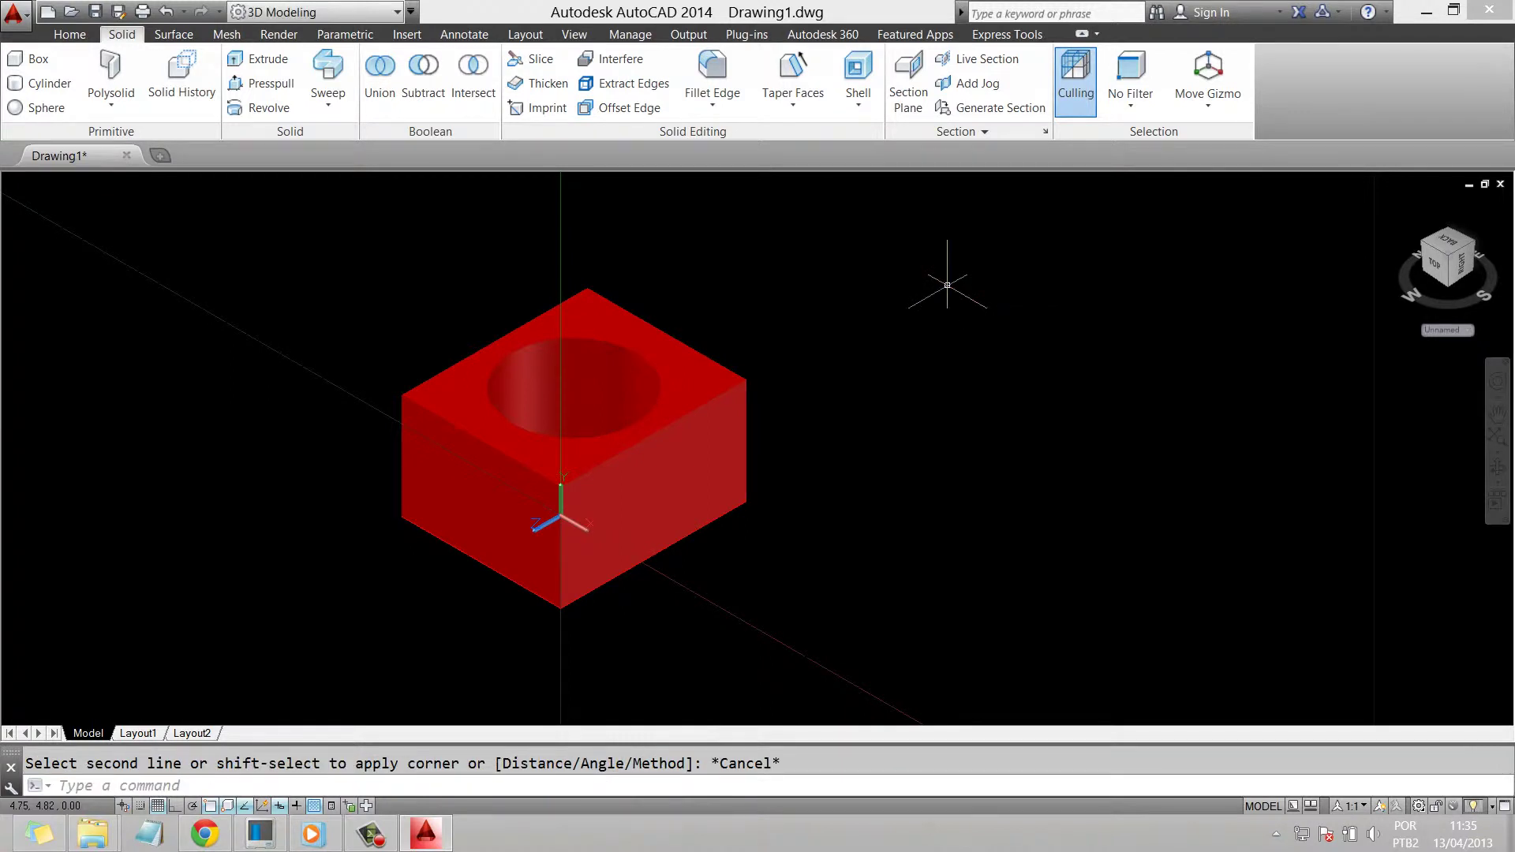
# - Restart CHAMFER and cancel it again, leaving the box's edges unchanged
pyautogui.write('CHA')
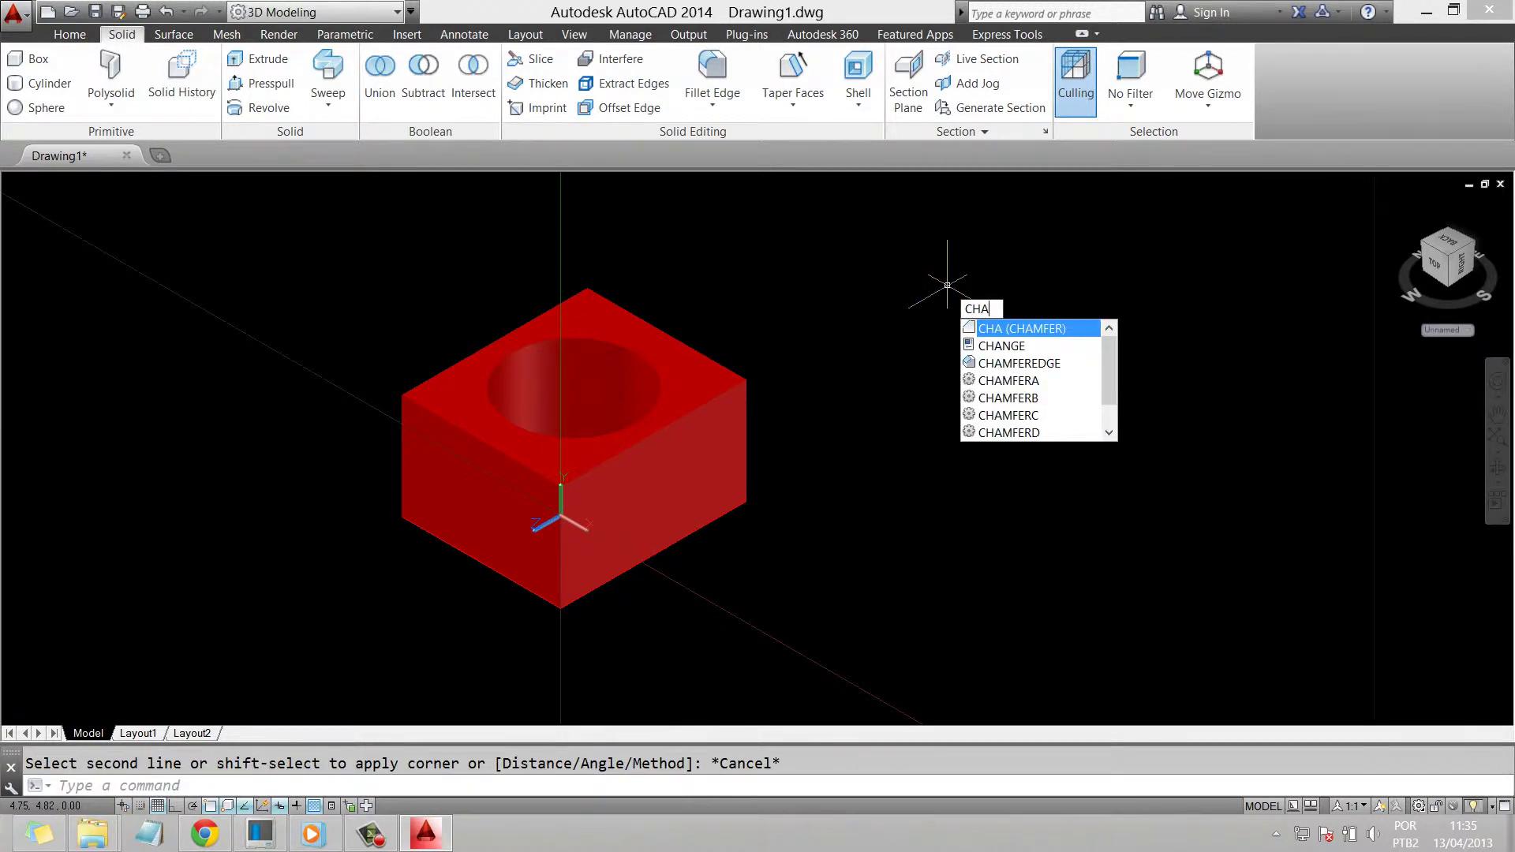
pyautogui.press('Return')
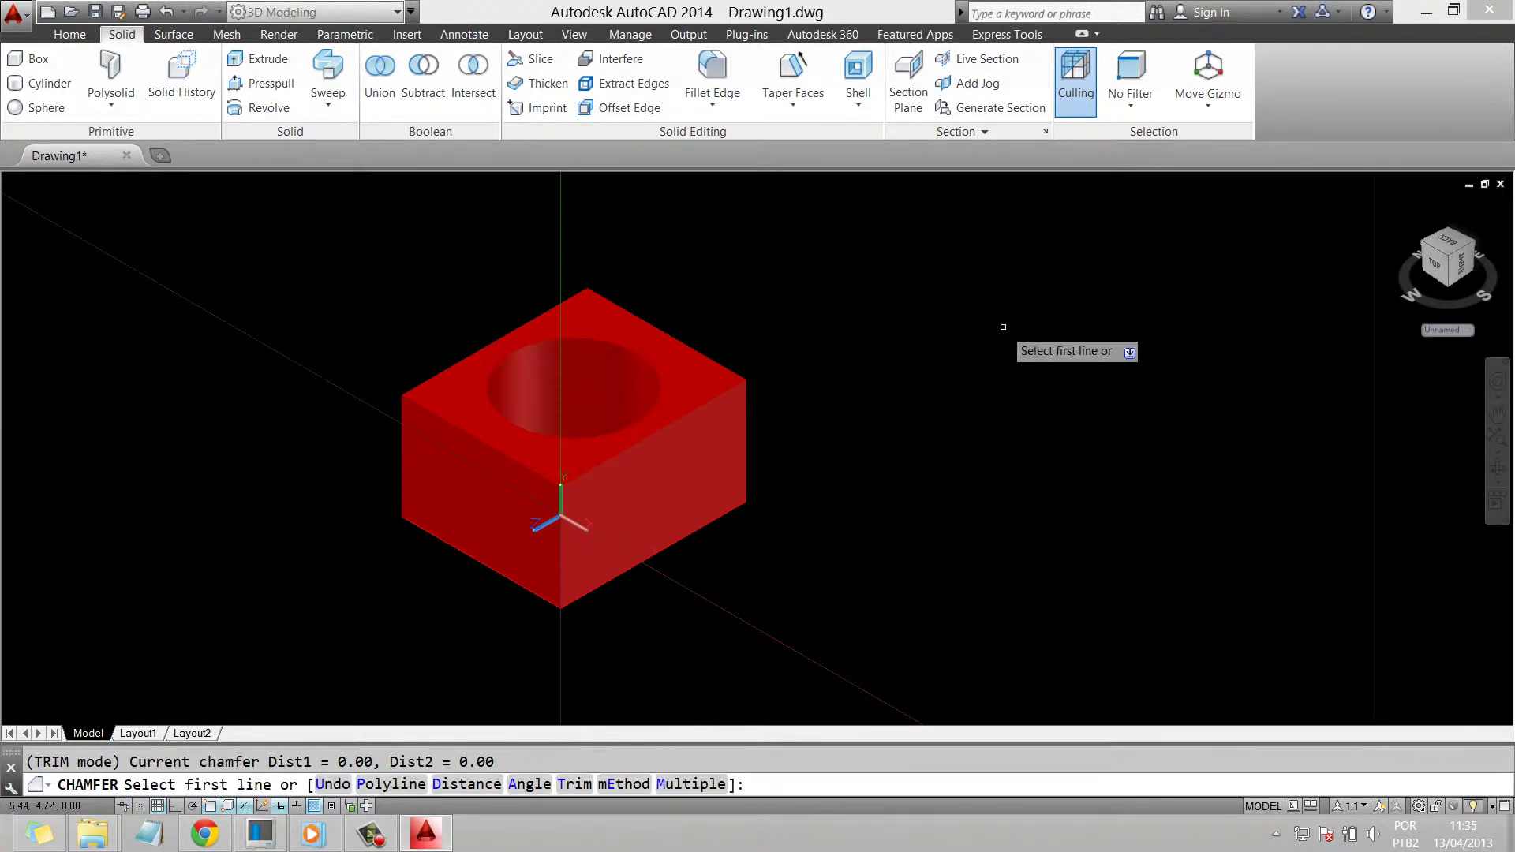
pyautogui.press('Escape')
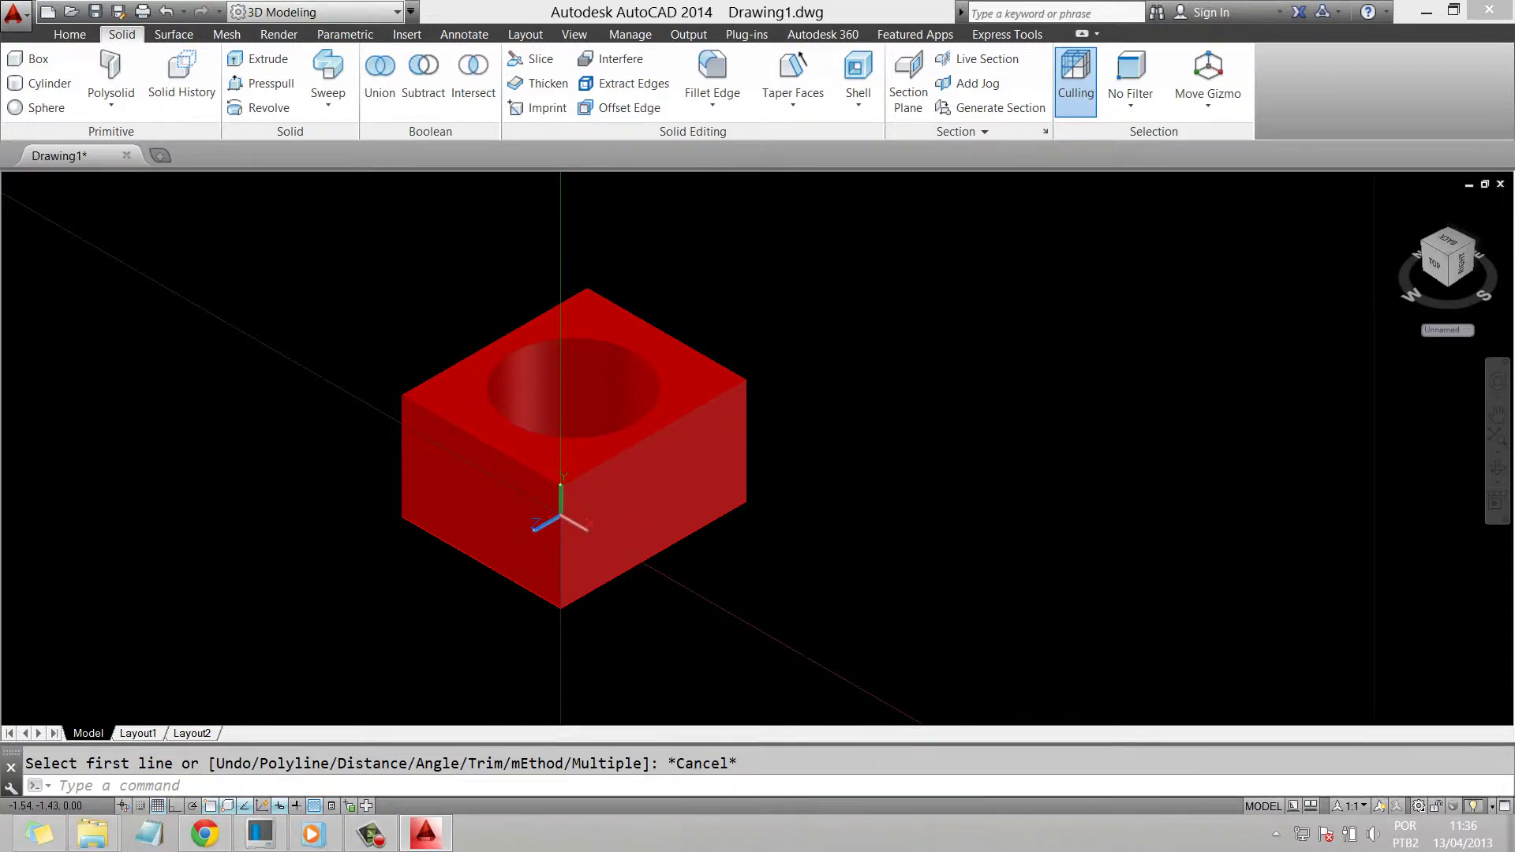
pyautogui.write('CH')
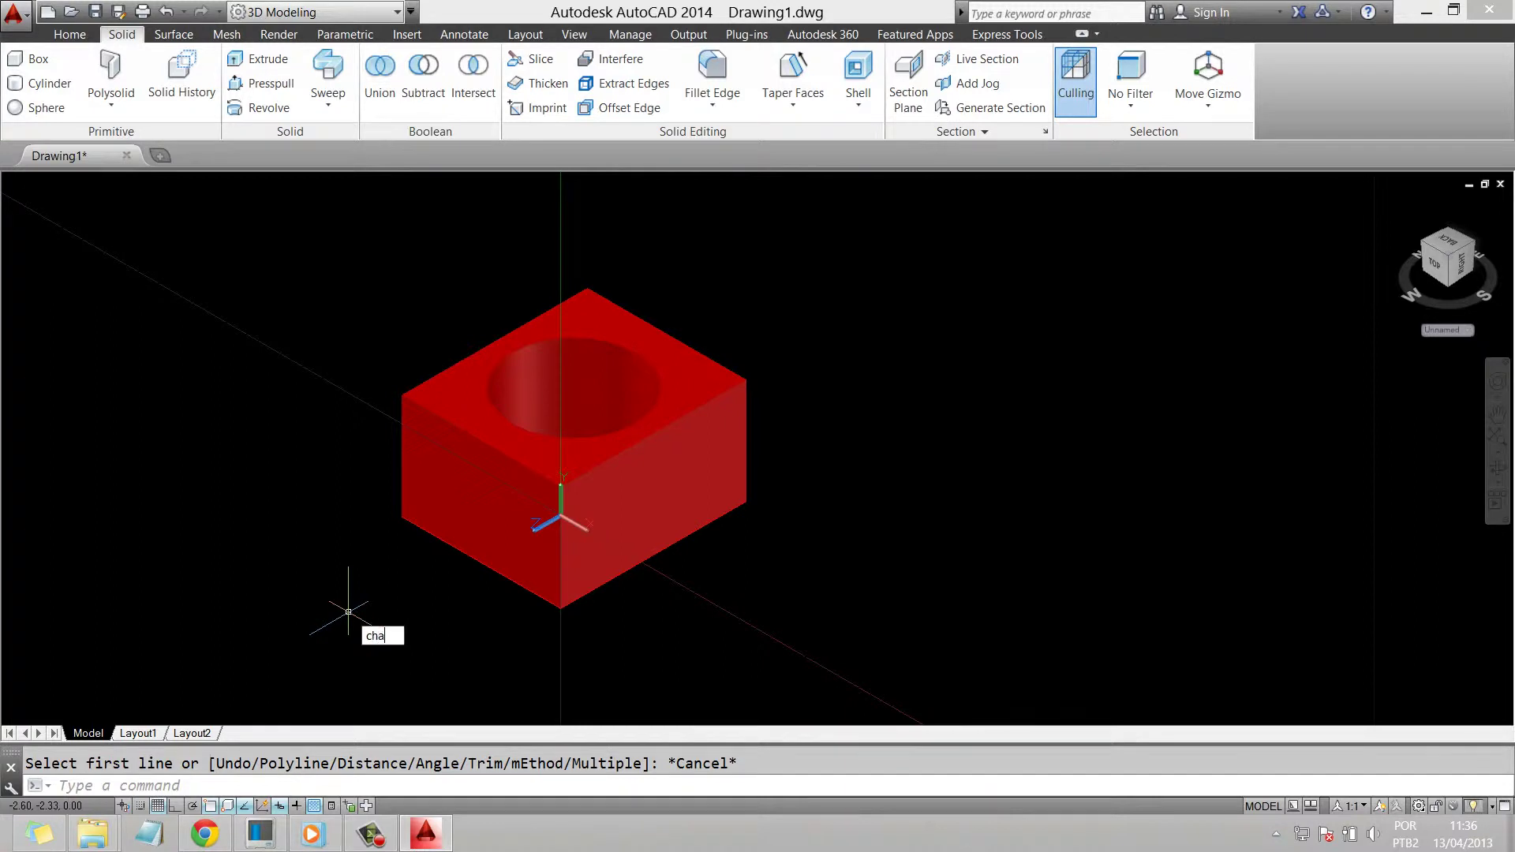
pyautogui.write('A')
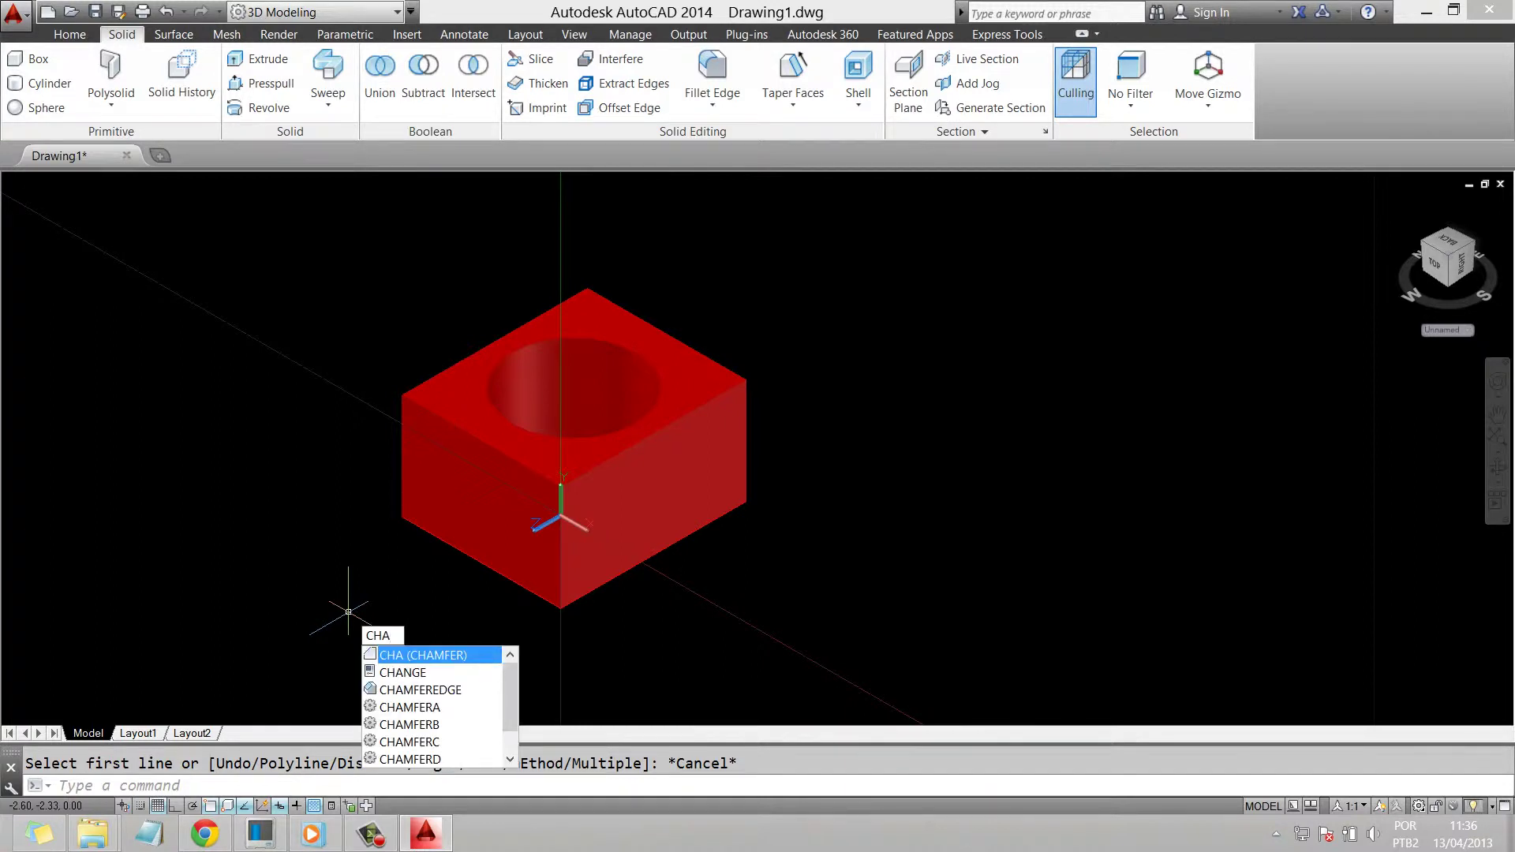
pyautogui.press('Down')
pyautogui.press('Down')
pyautogui.press('Down')
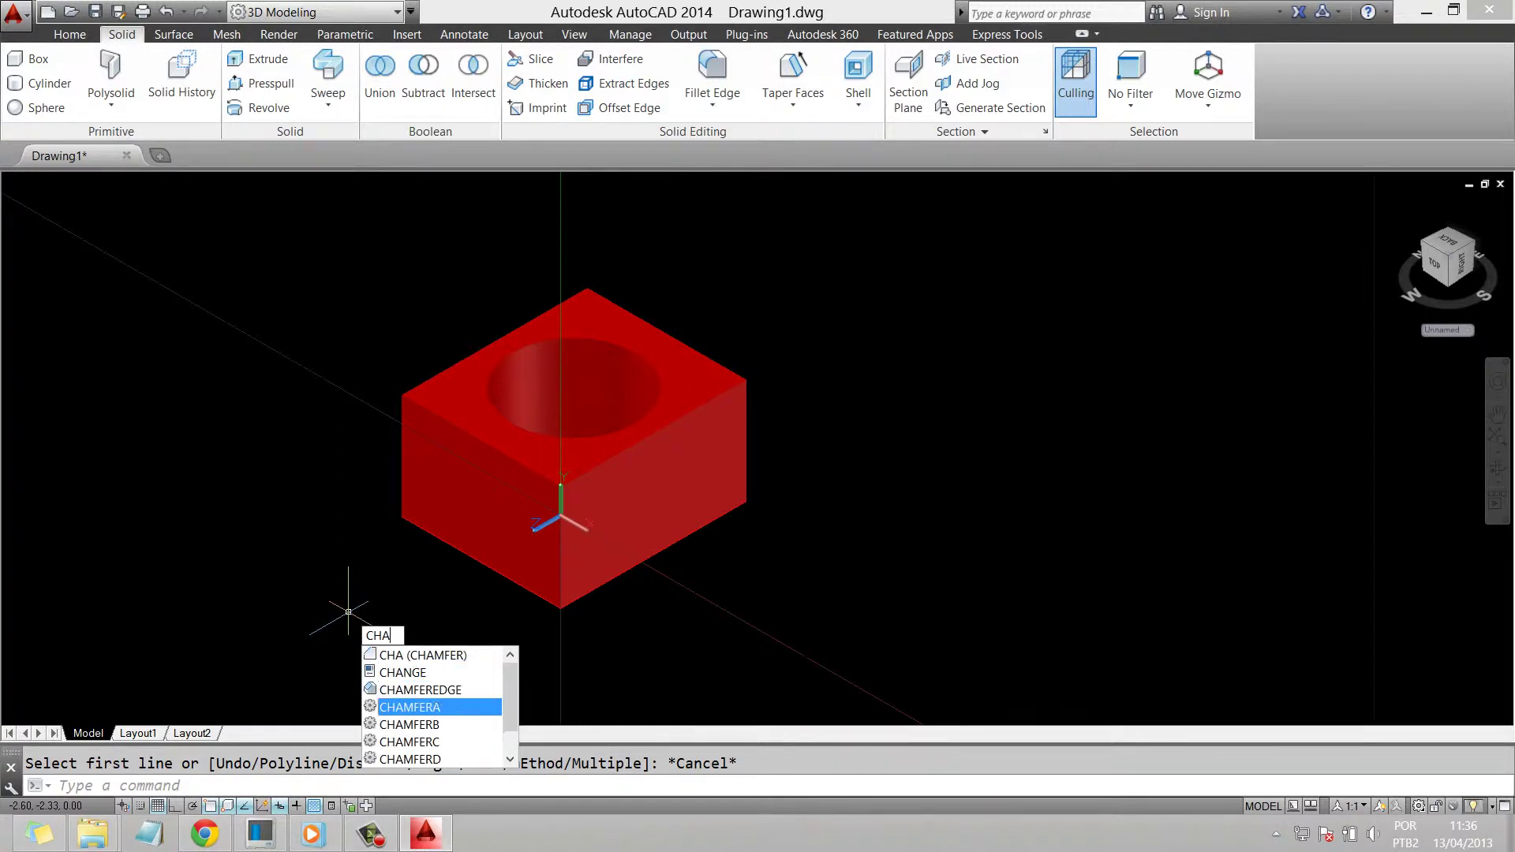
pyautogui.press('Down')
pyautogui.press('Down')
pyautogui.press('Down')
pyautogui.press('Down')
pyautogui.press('Down')
pyautogui.press('Up')
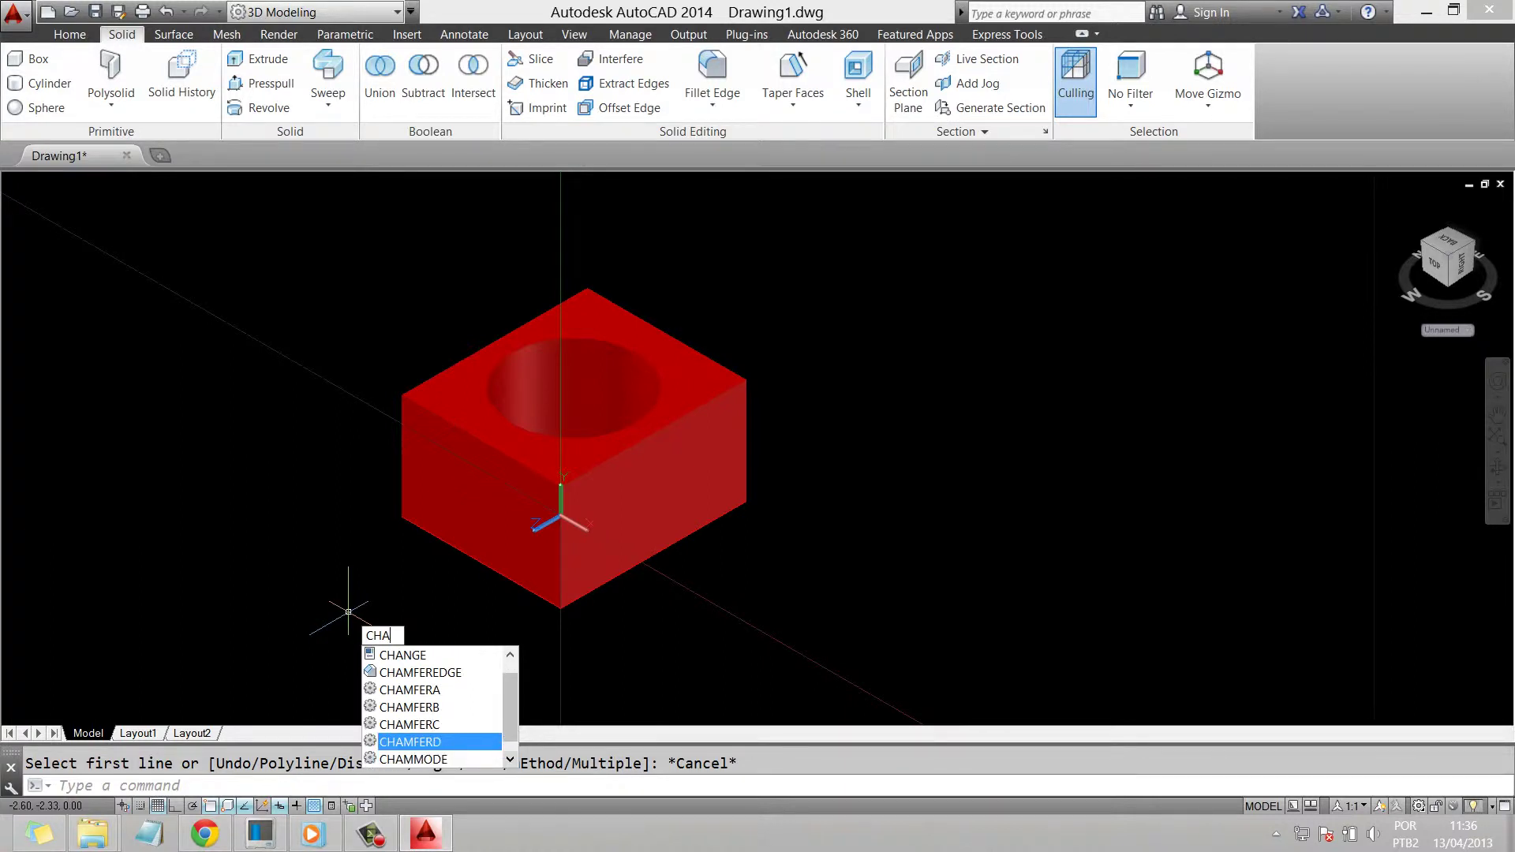
pyautogui.press('Up')
pyautogui.press('Up')
pyautogui.press('Up')
pyautogui.press('Up')
pyautogui.press('Down')
pyautogui.press('Down')
pyautogui.press('Down')
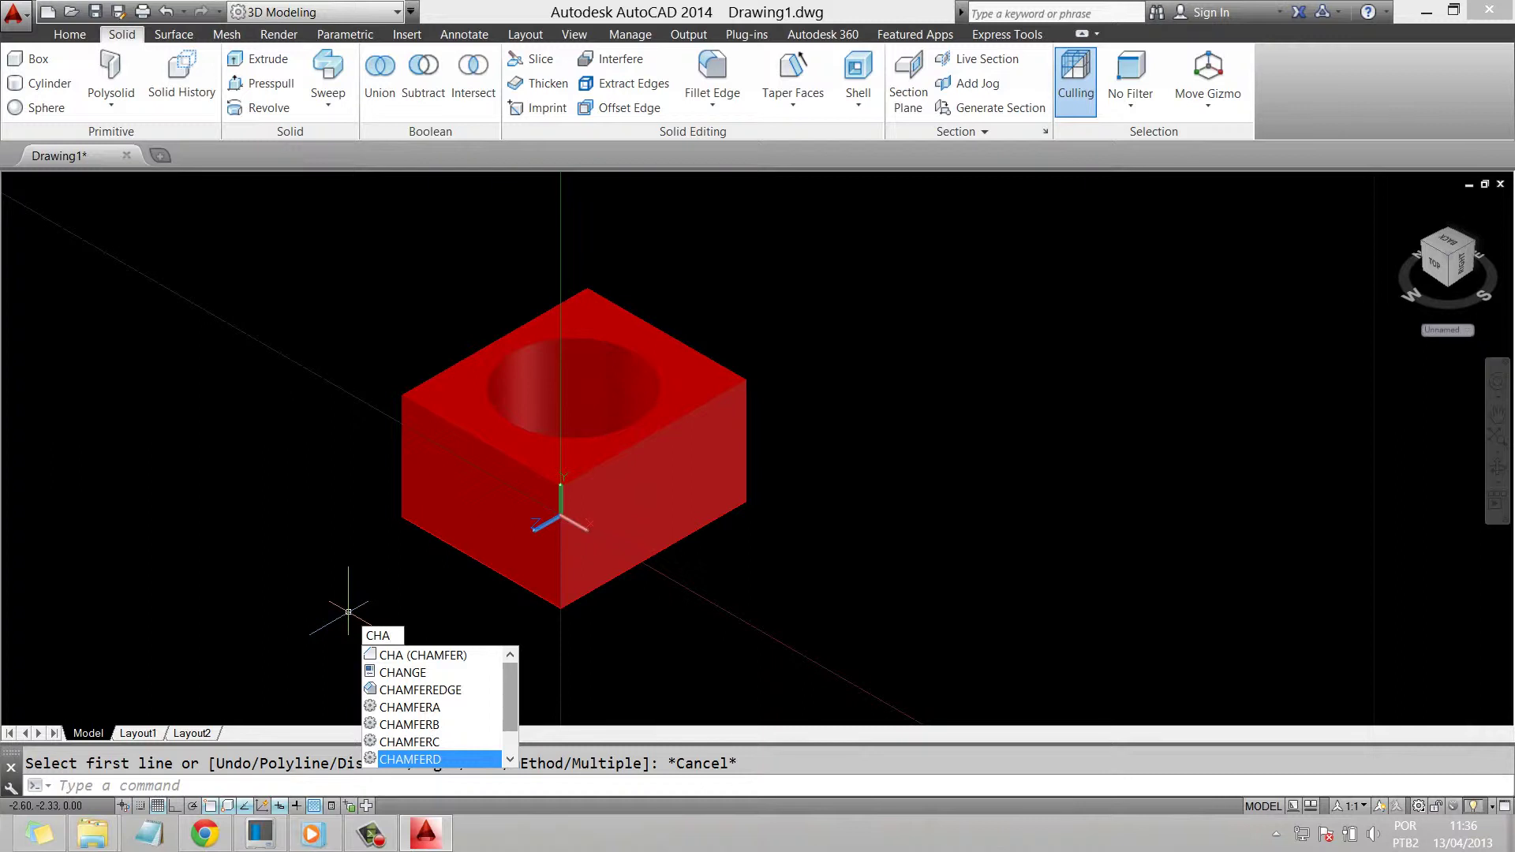
pyautogui.press('Up')
pyautogui.press('Up')
pyautogui.press('Up')
pyautogui.press('Up')
pyautogui.press('Up')
pyautogui.press('Up')
pyautogui.press('Up')
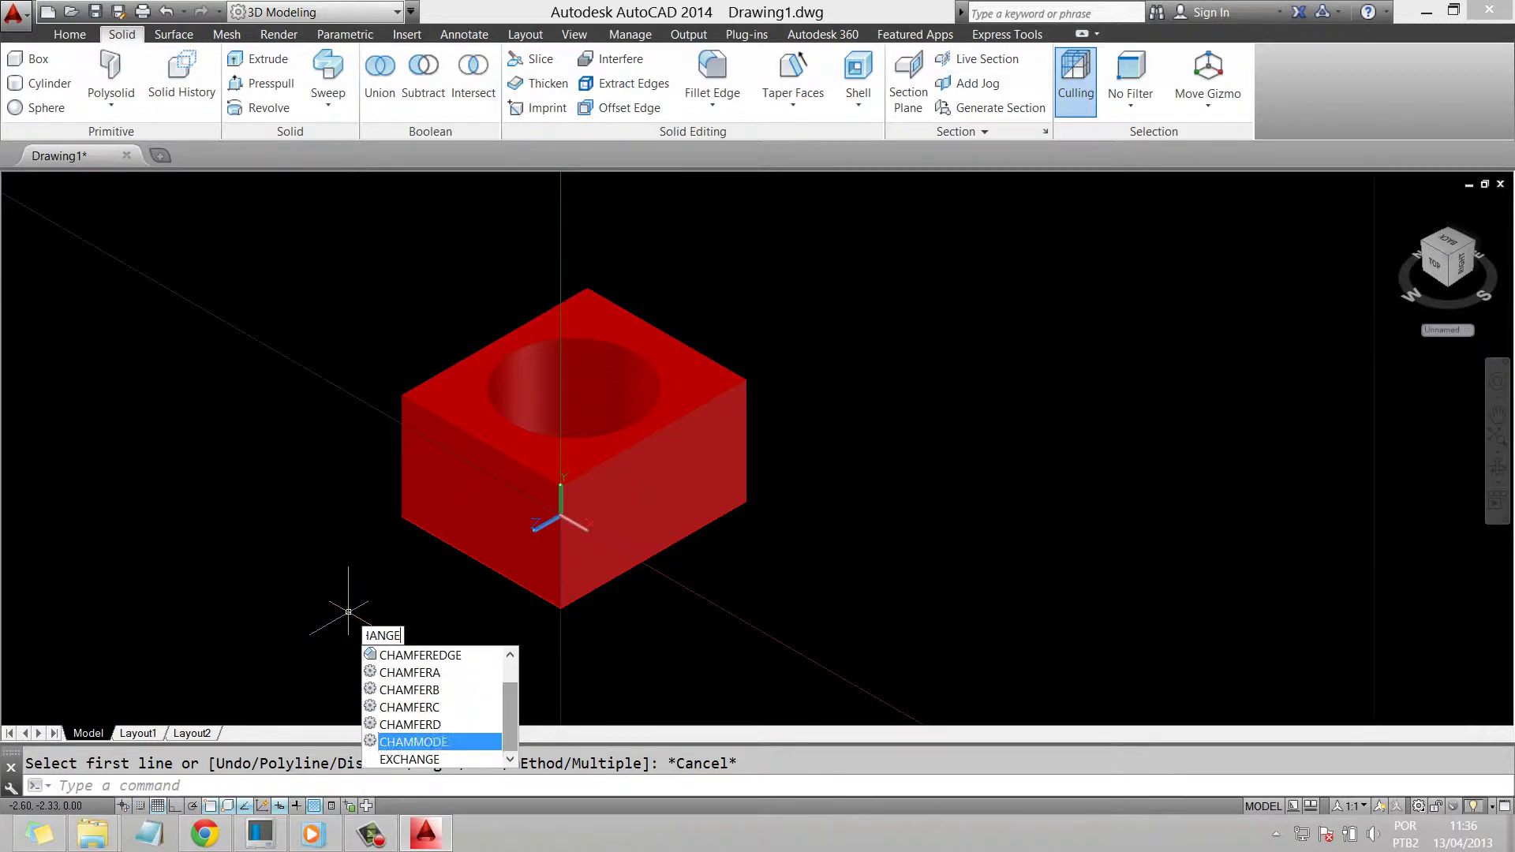
pyautogui.press('Up')
pyautogui.press('Up')
pyautogui.press('Up')
pyautogui.press('Up')
pyautogui.press('Up')
pyautogui.press('Up')
pyautogui.press('Up')
pyautogui.press('Up')
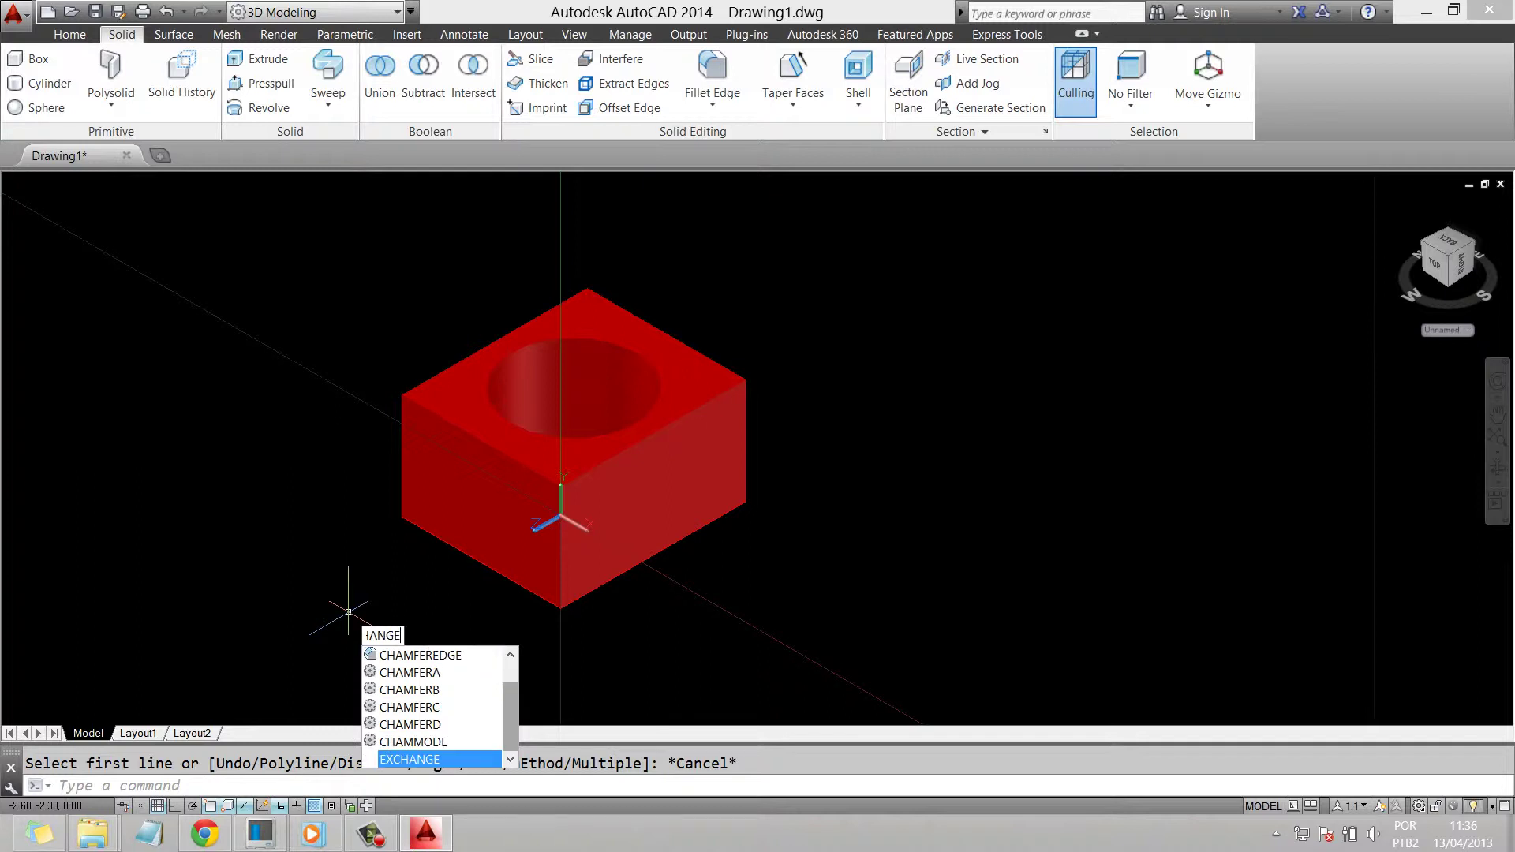
pyautogui.press('Up')
pyautogui.press('Escape')
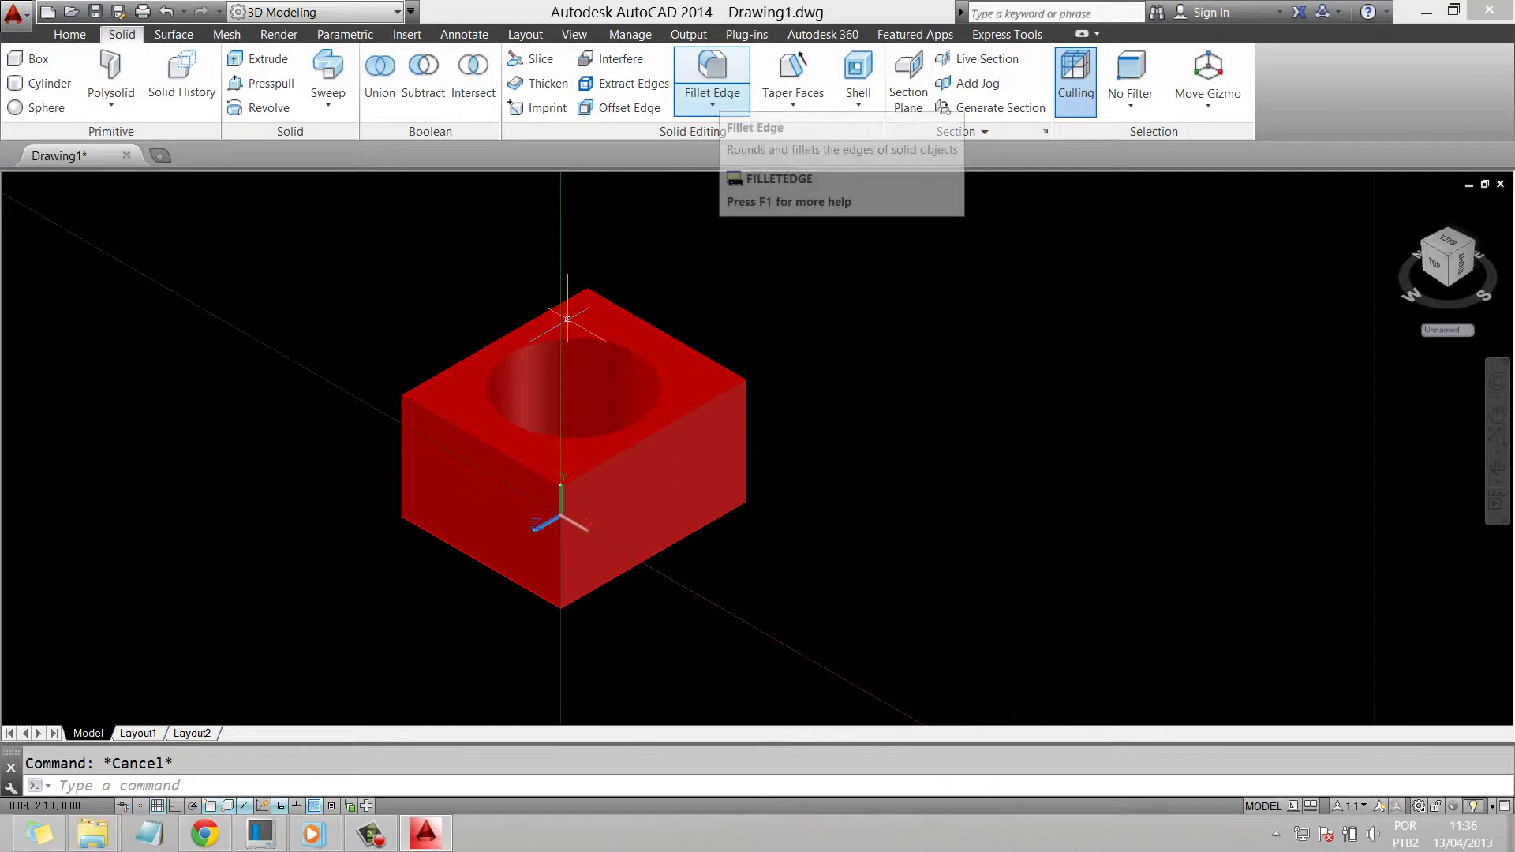
# - Fillet the box's top right-hand edge with a 0.5 radius using Fillet Edge
pyautogui.click(712, 101)
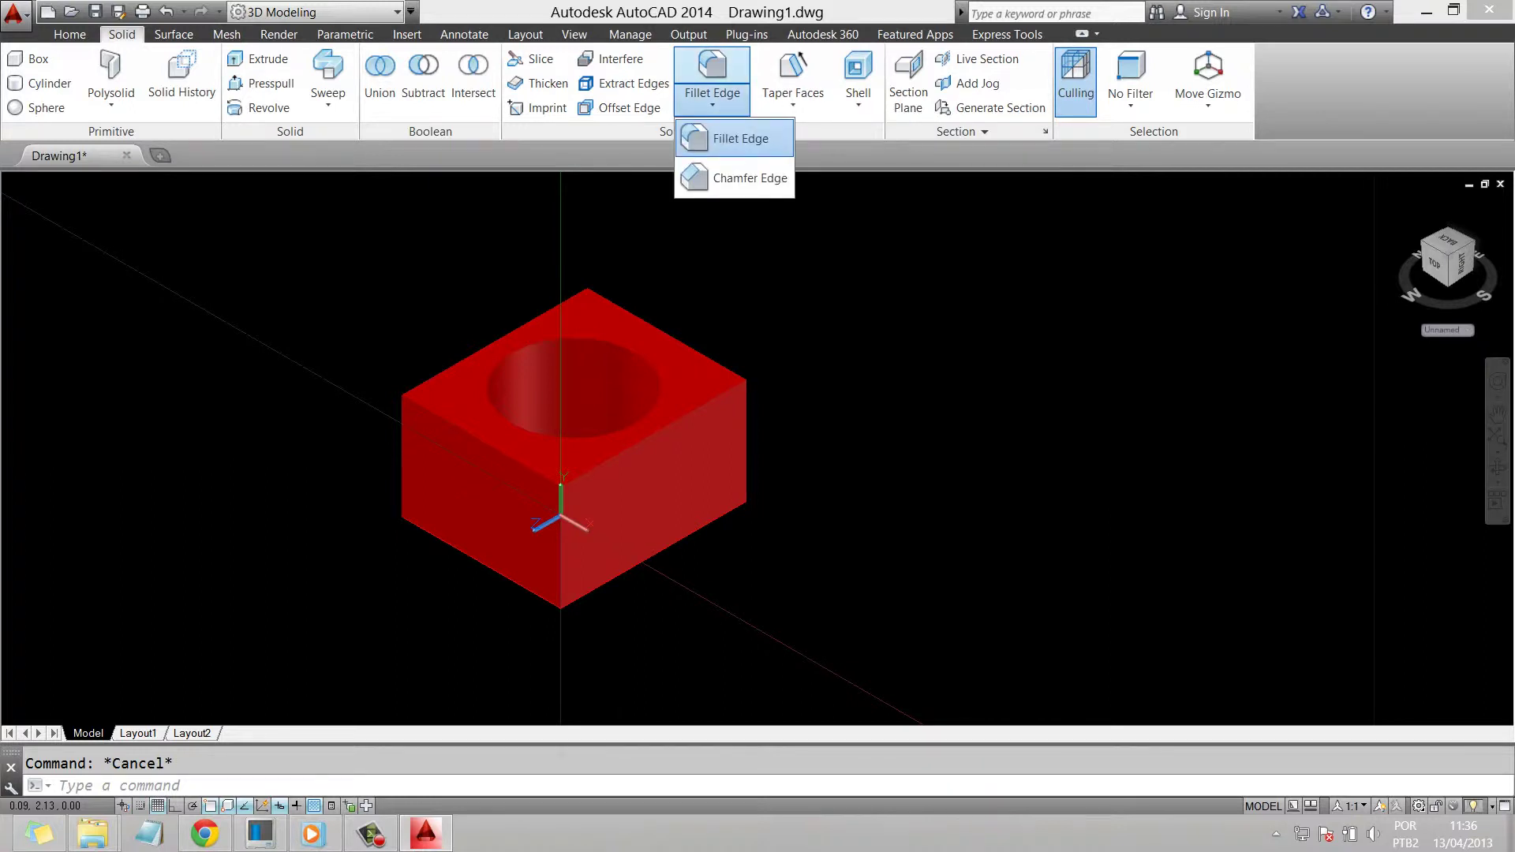
pyautogui.click(734, 138)
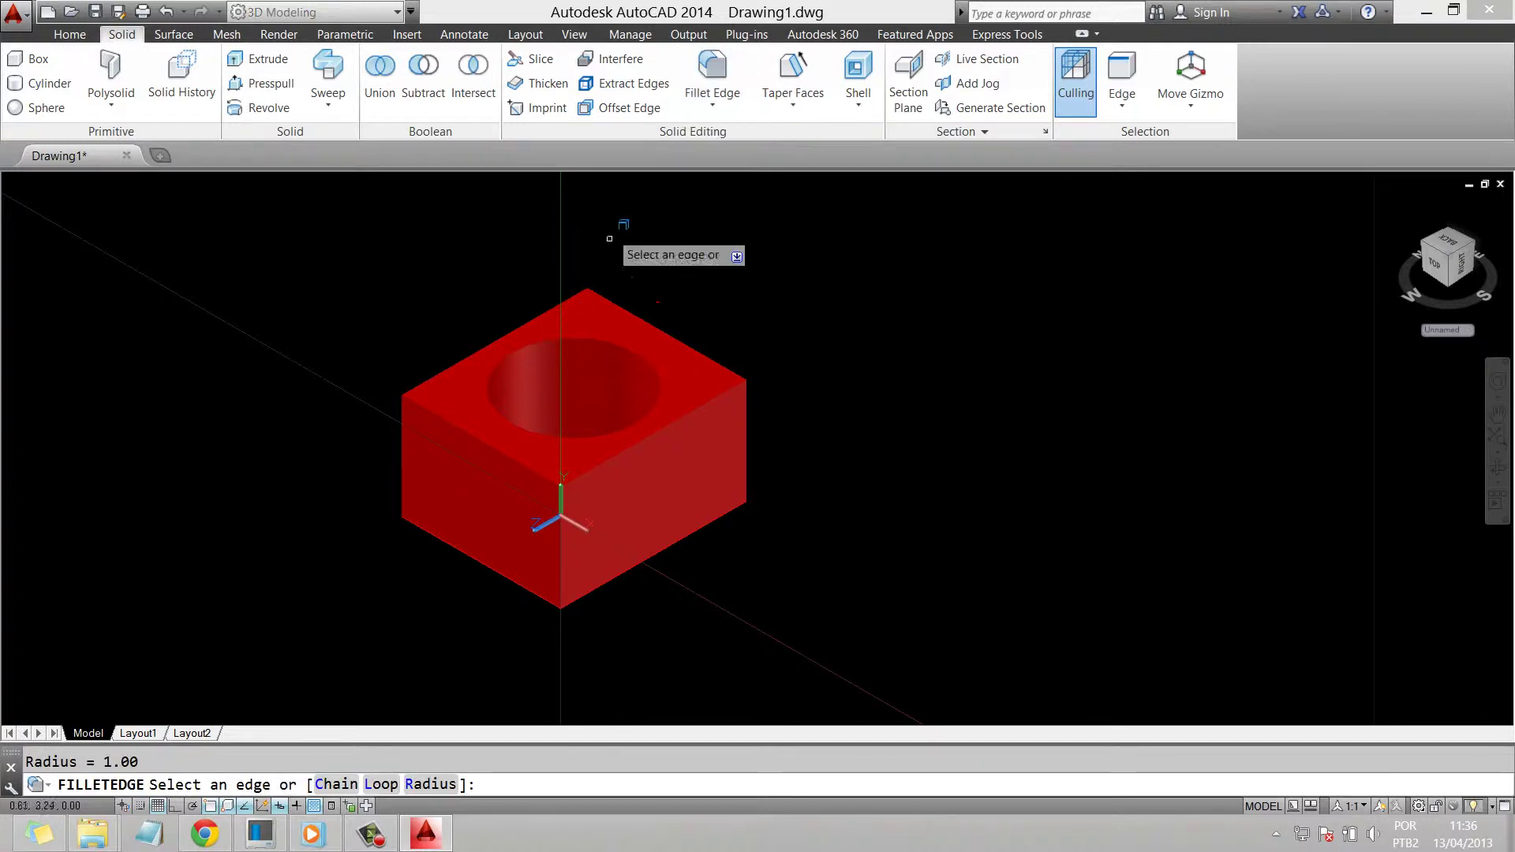
pyautogui.write('r')
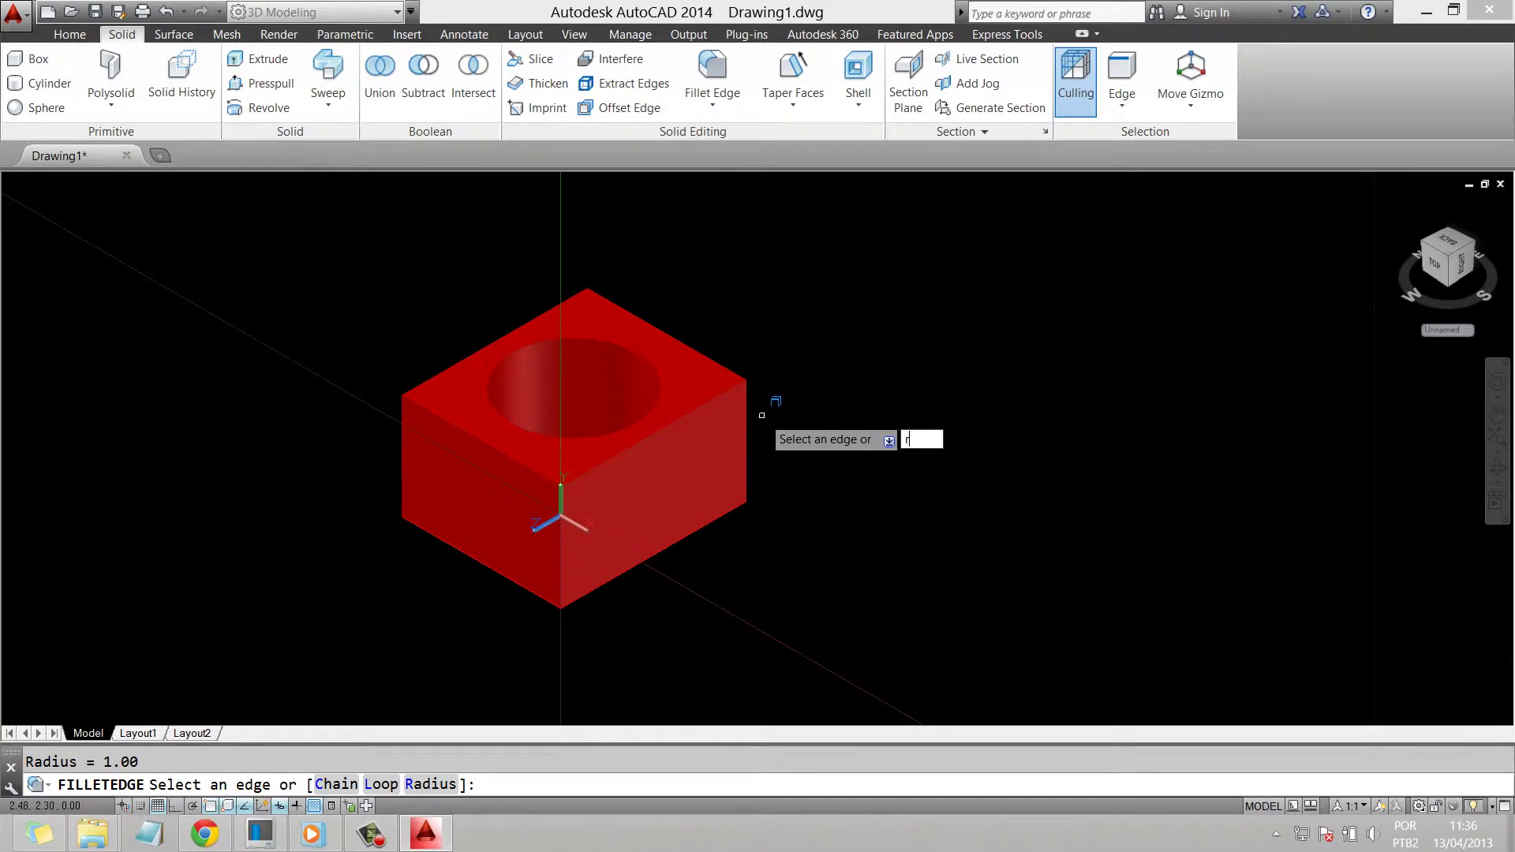
pyautogui.press('Return')
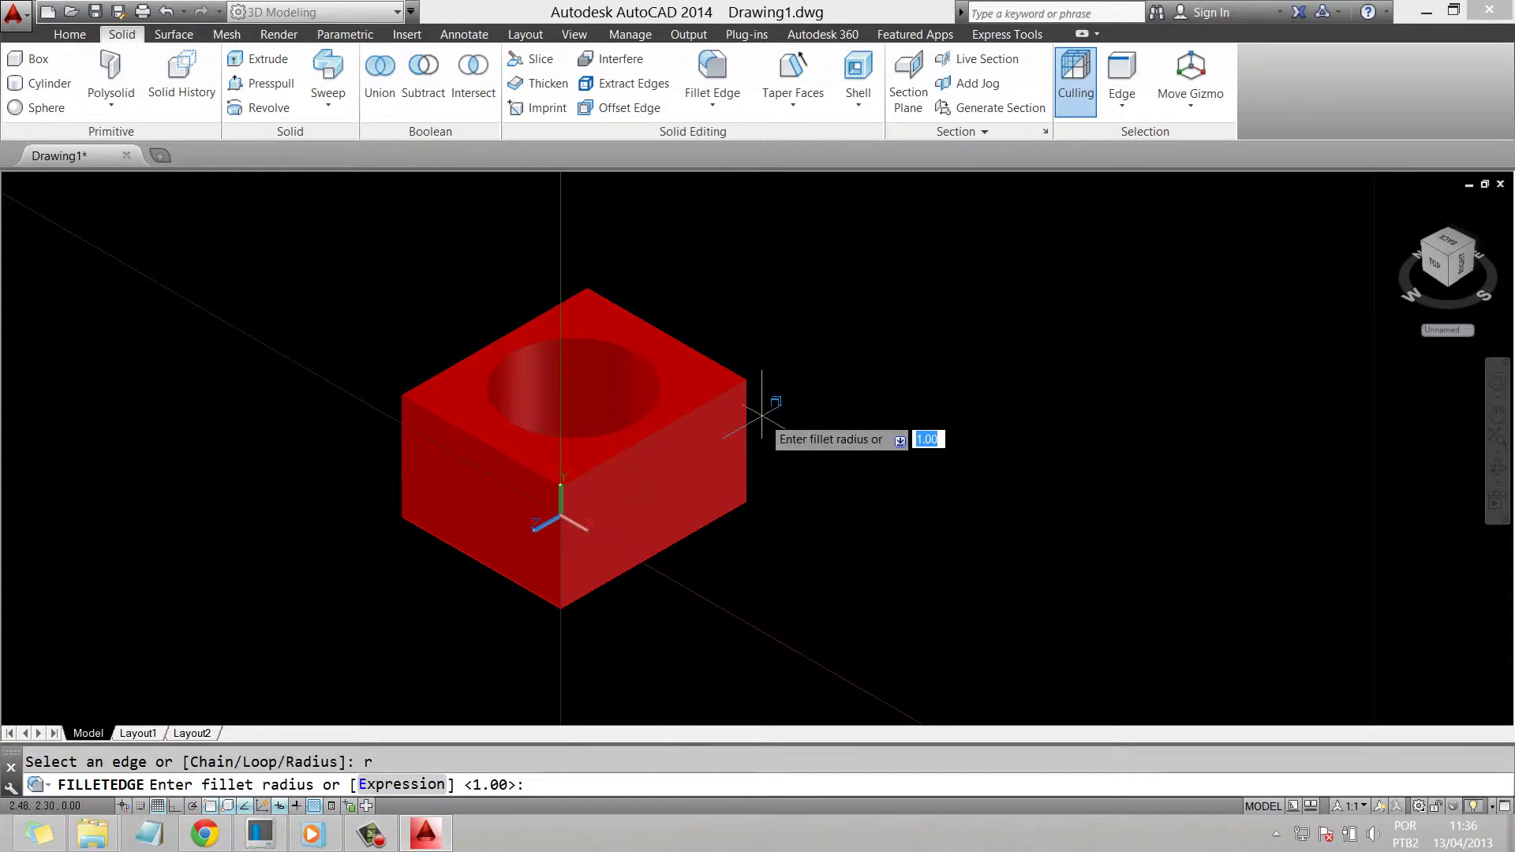
pyautogui.write('0.5')
pyautogui.press('Return')
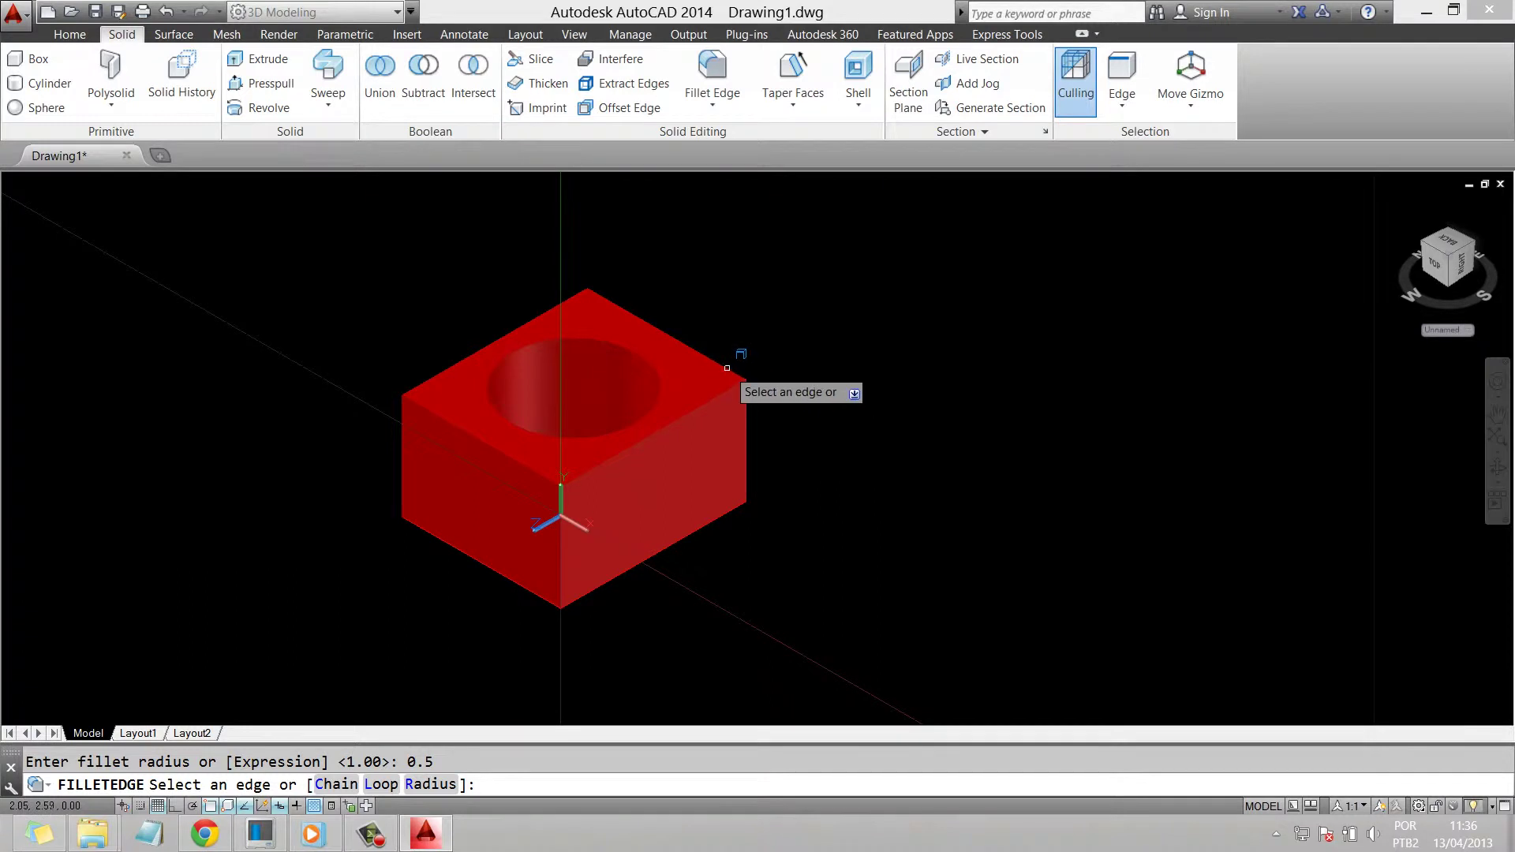
pyautogui.click(727, 367)
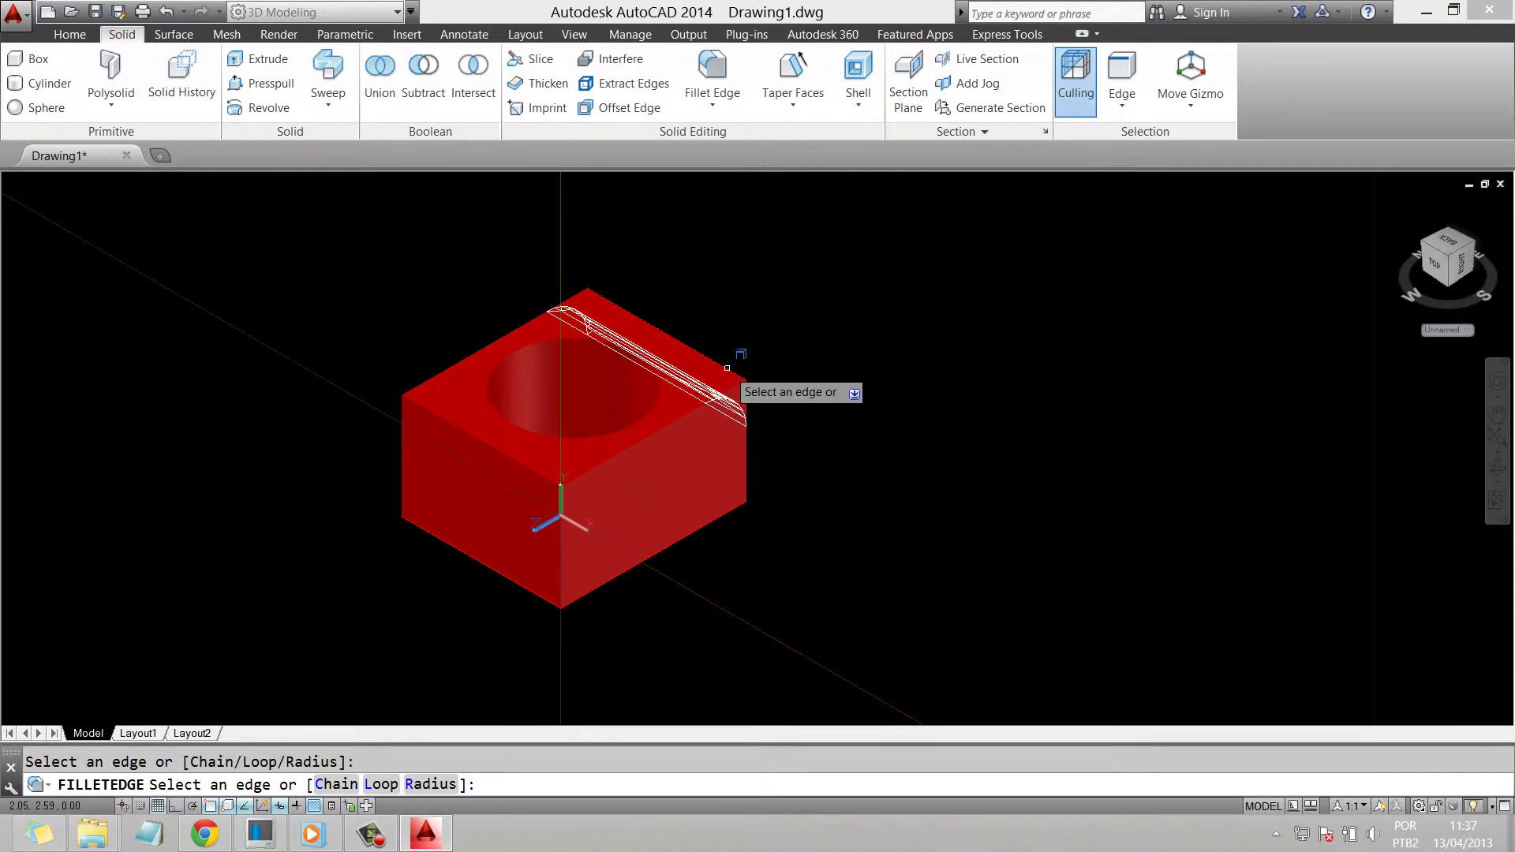
pyautogui.press('Return')
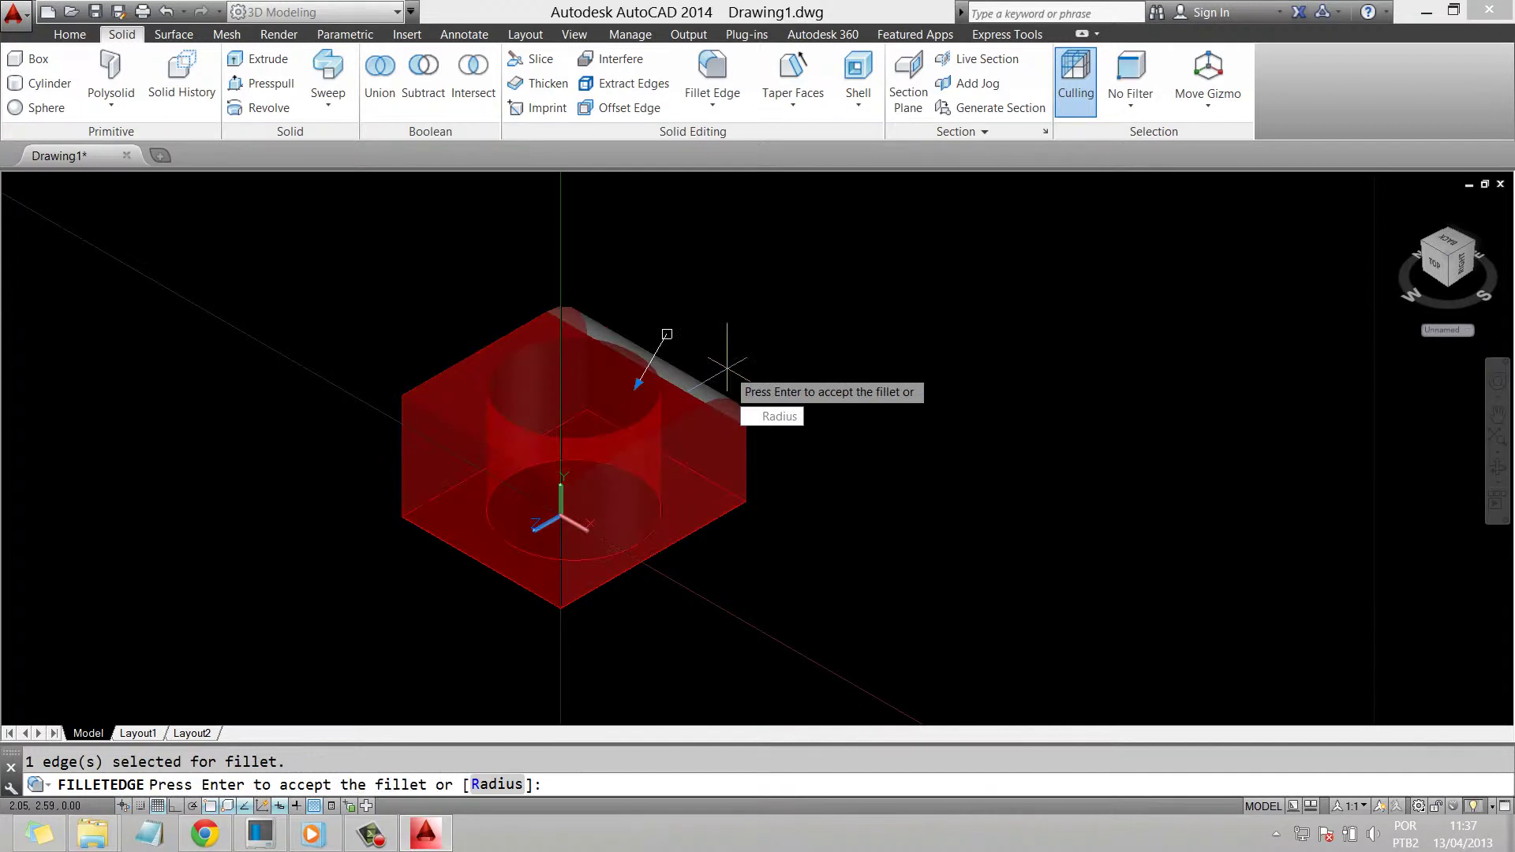
pyautogui.press('Return')
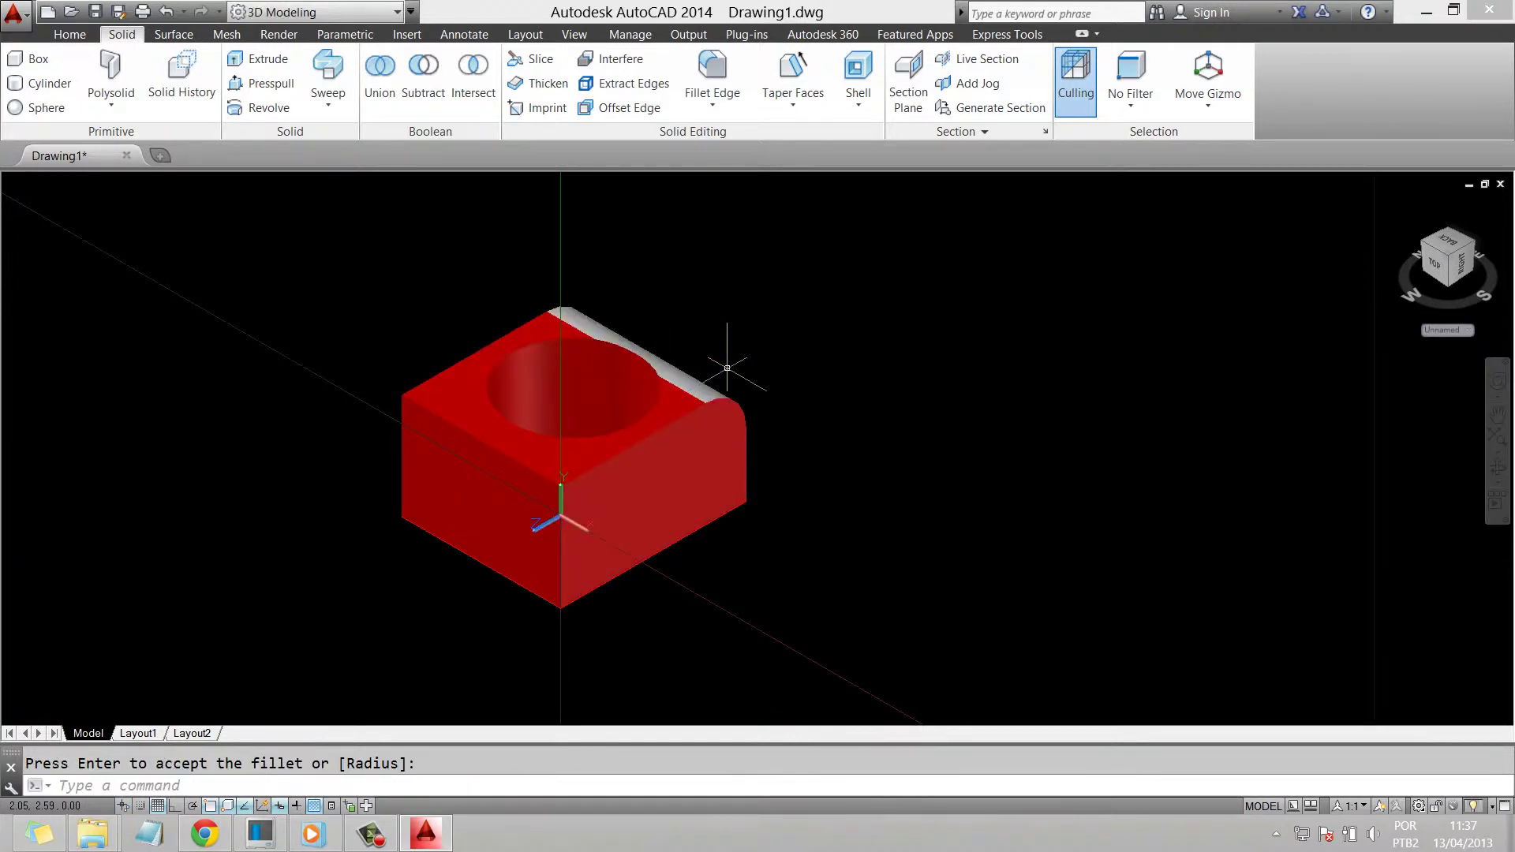
# - Round the cylindrical pocket's top rim with a 0.05-radius edge fillet
pyautogui.click(713, 79)
pyautogui.write('r')
pyautogui.press('Return')
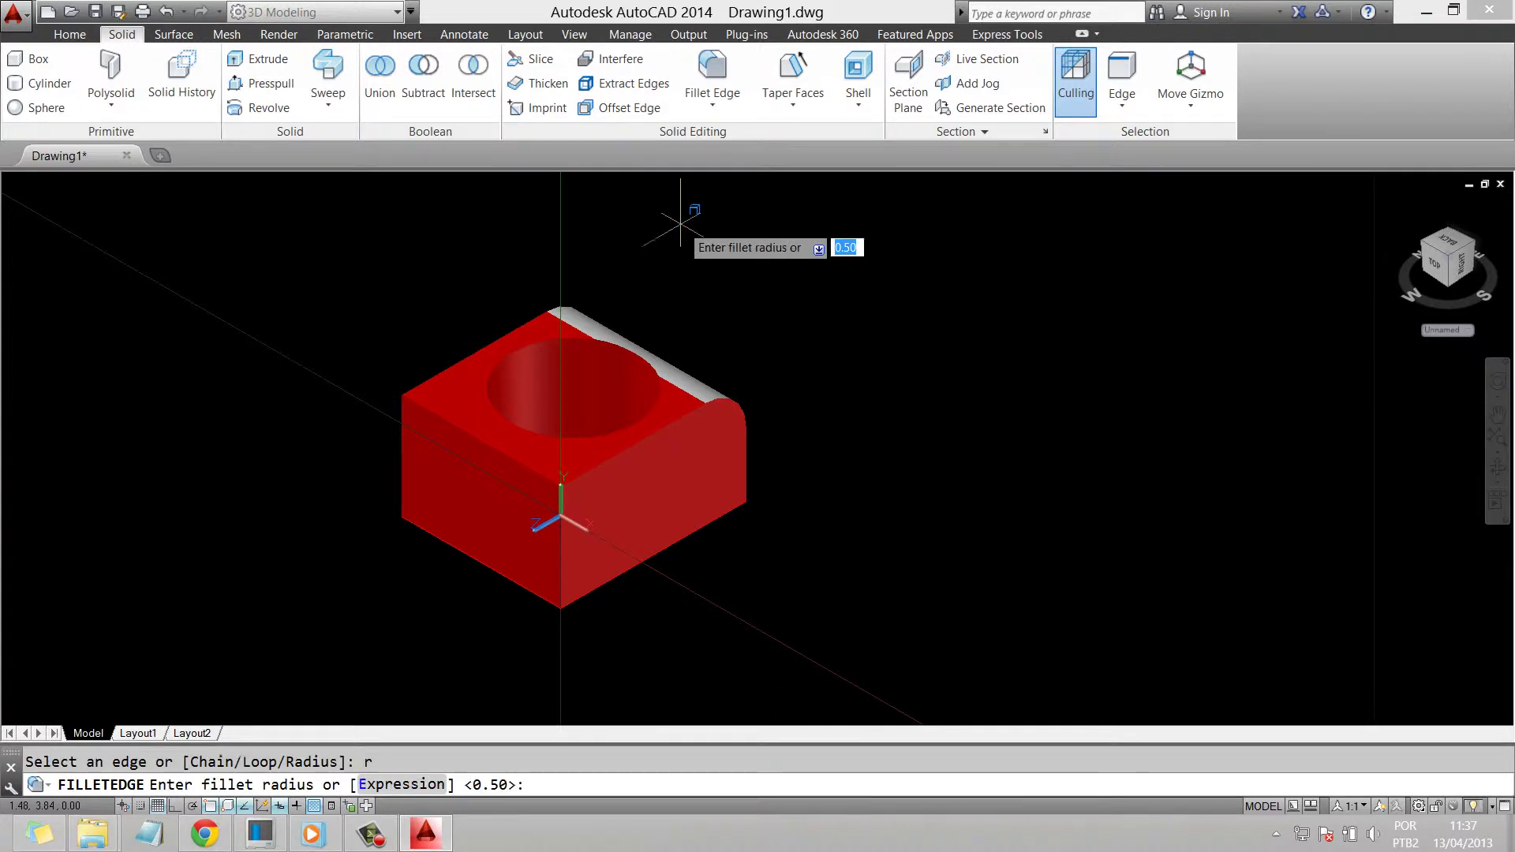
pyautogui.write('0.')
pyautogui.write('05')
pyautogui.press('Return')
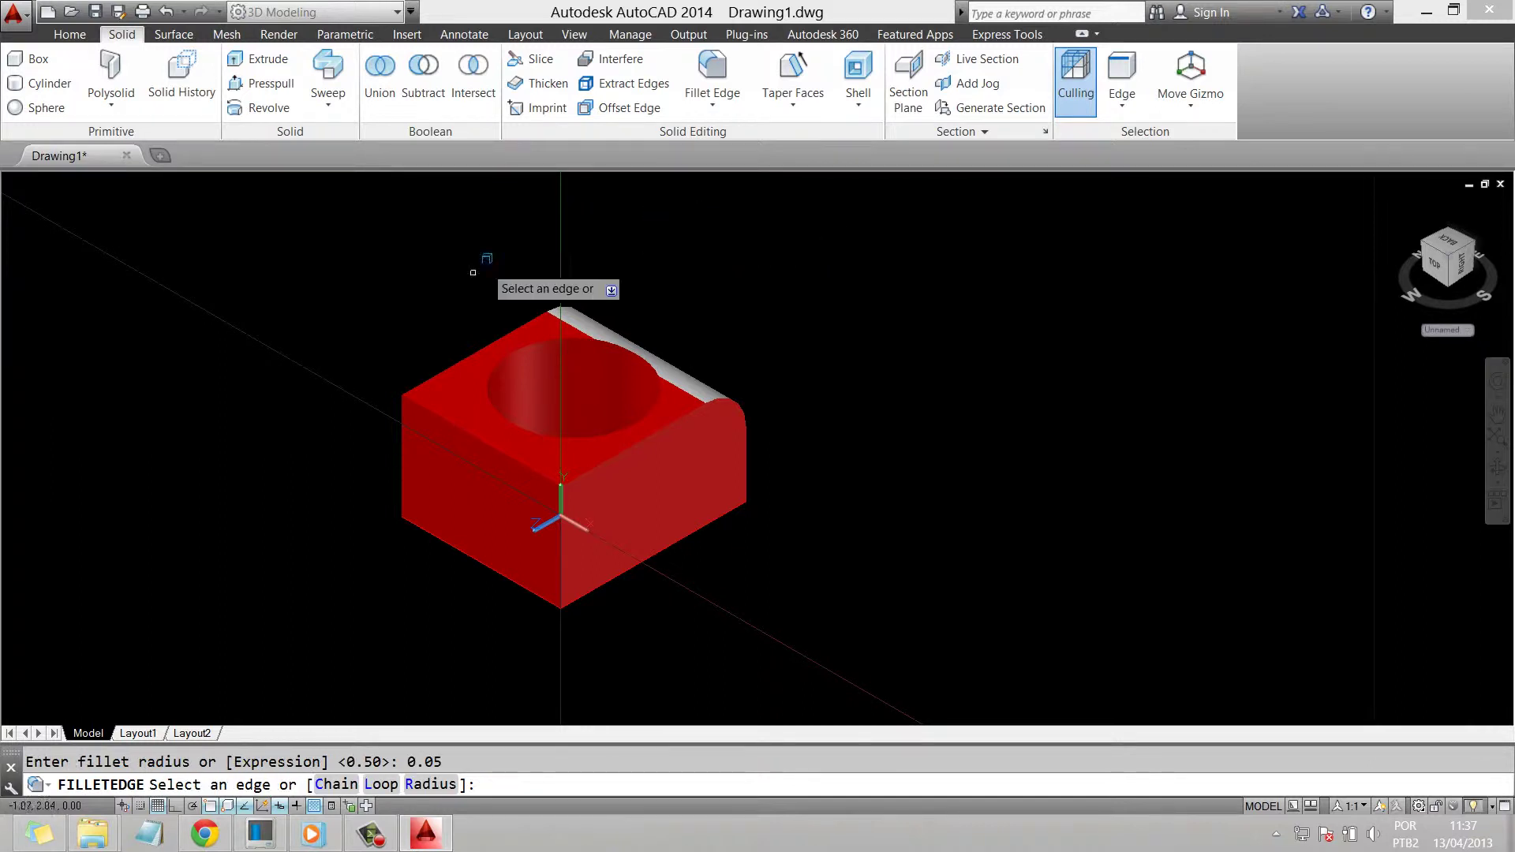
pyautogui.click(486, 392)
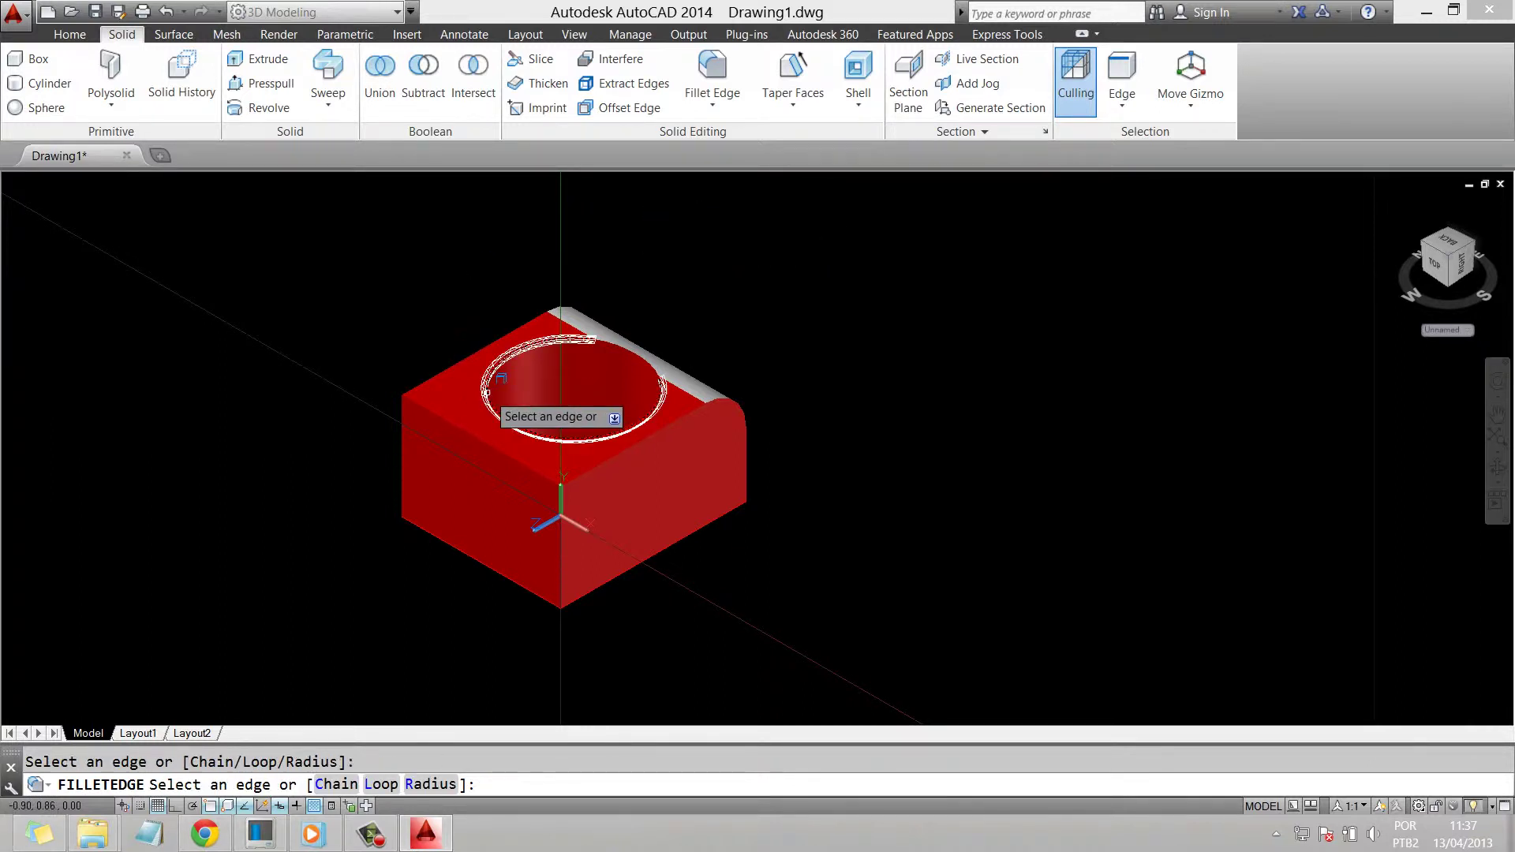
pyautogui.press('Return')
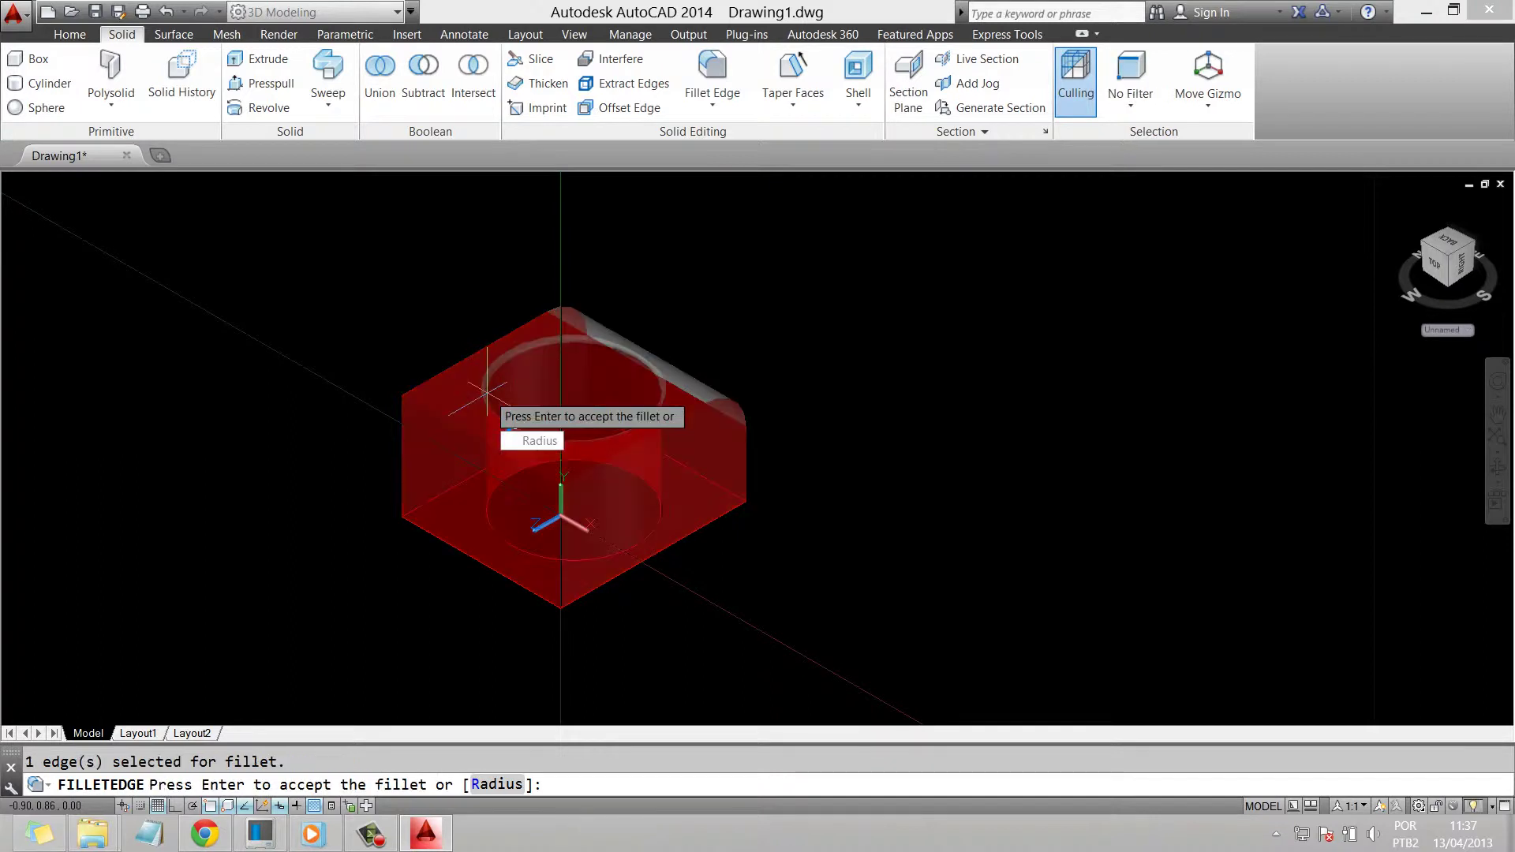
pyautogui.press('Return')
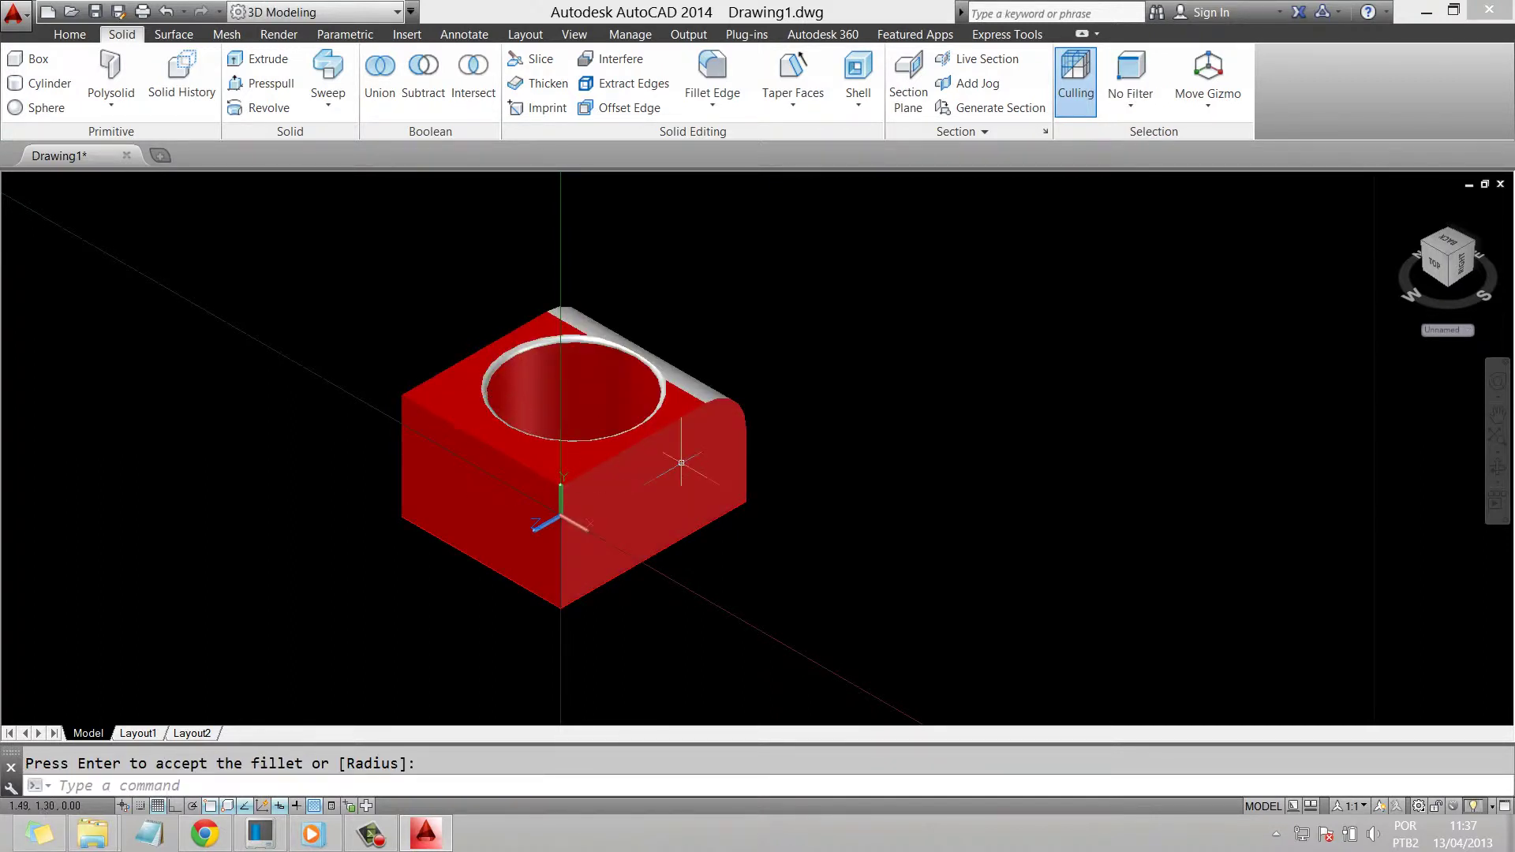
# - Recolour the whole solid Yellow through Quick Properties and clear the selection
pyautogui.hotkey('ctrl', 'a')
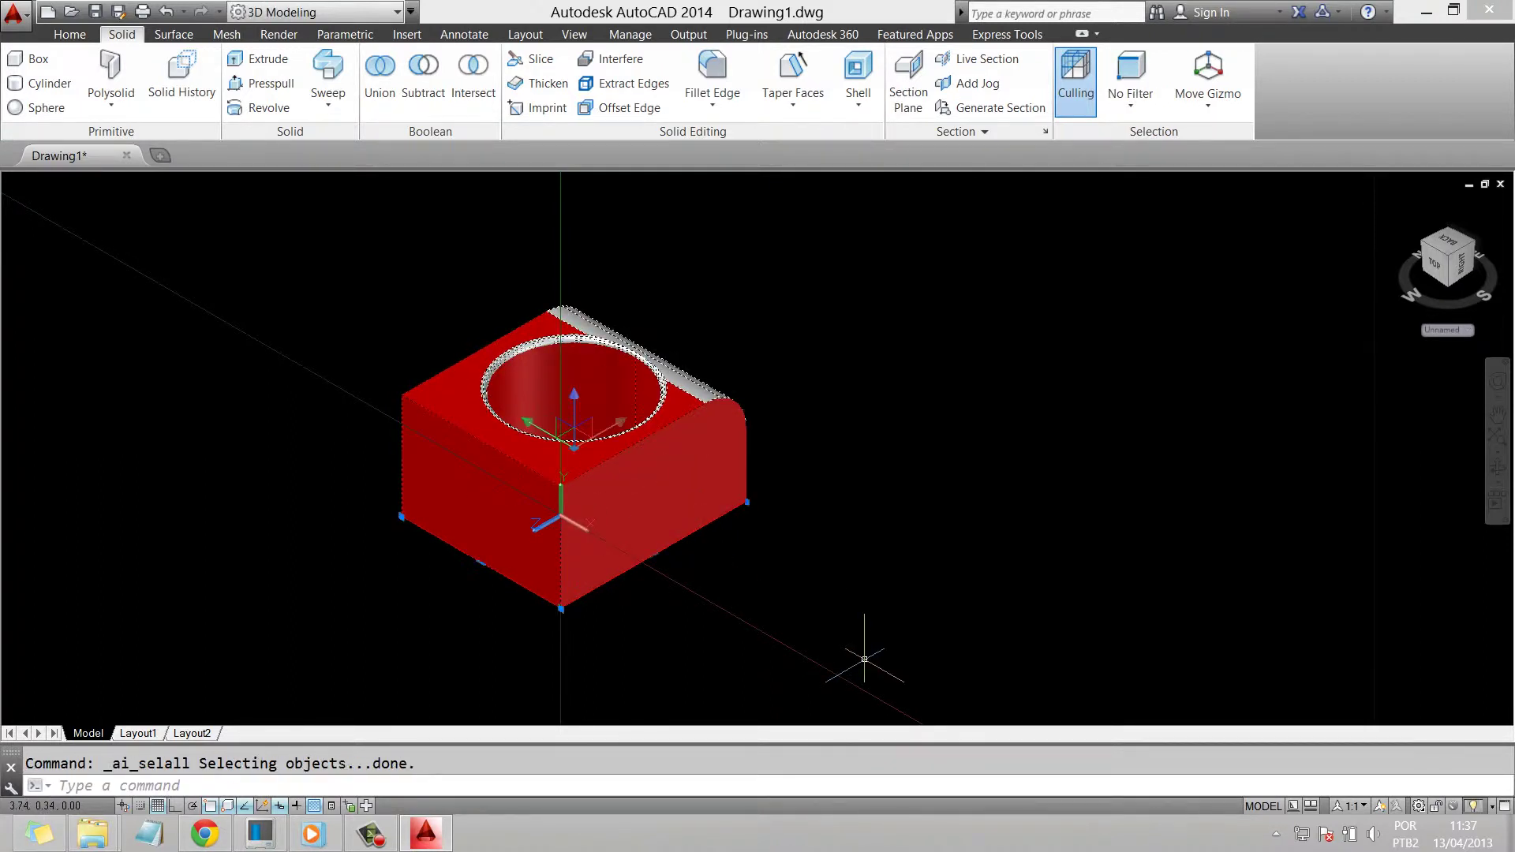
pyautogui.doubleClick(687, 464)
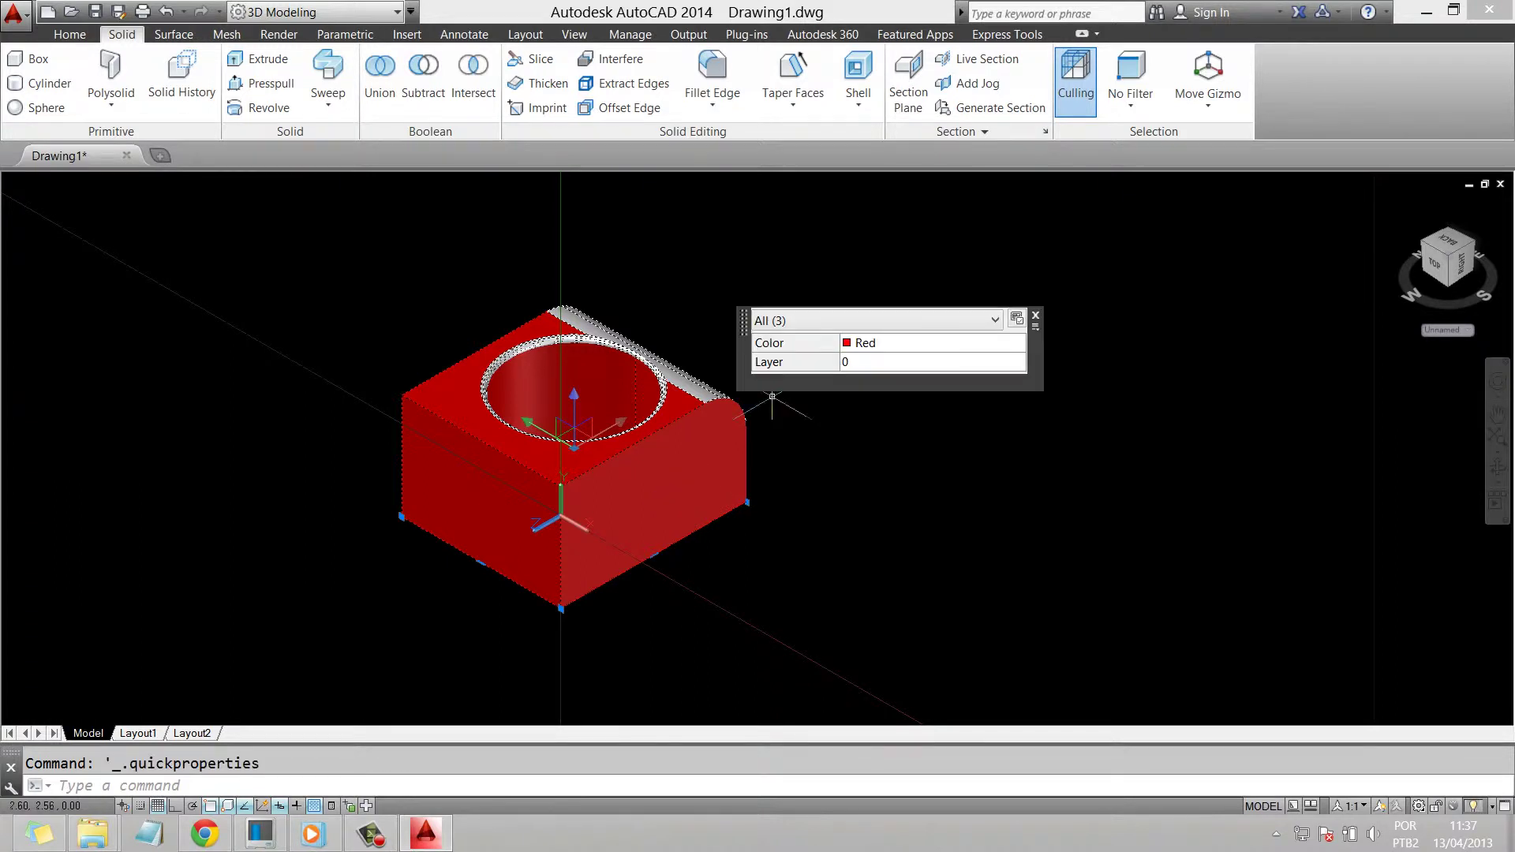
pyautogui.click(797, 342)
pyautogui.click(1018, 342)
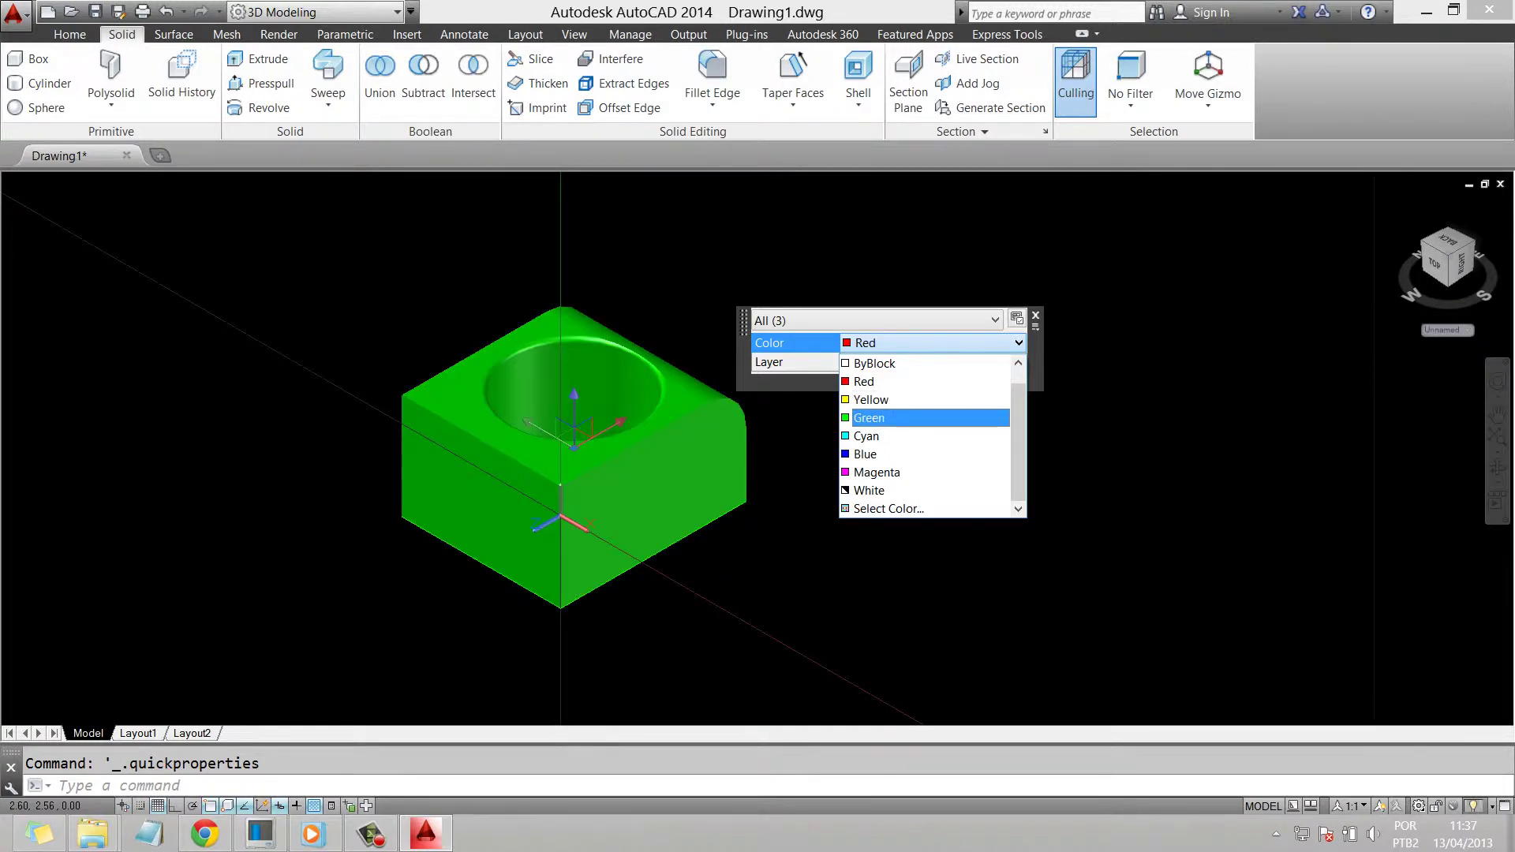
pyautogui.click(871, 399)
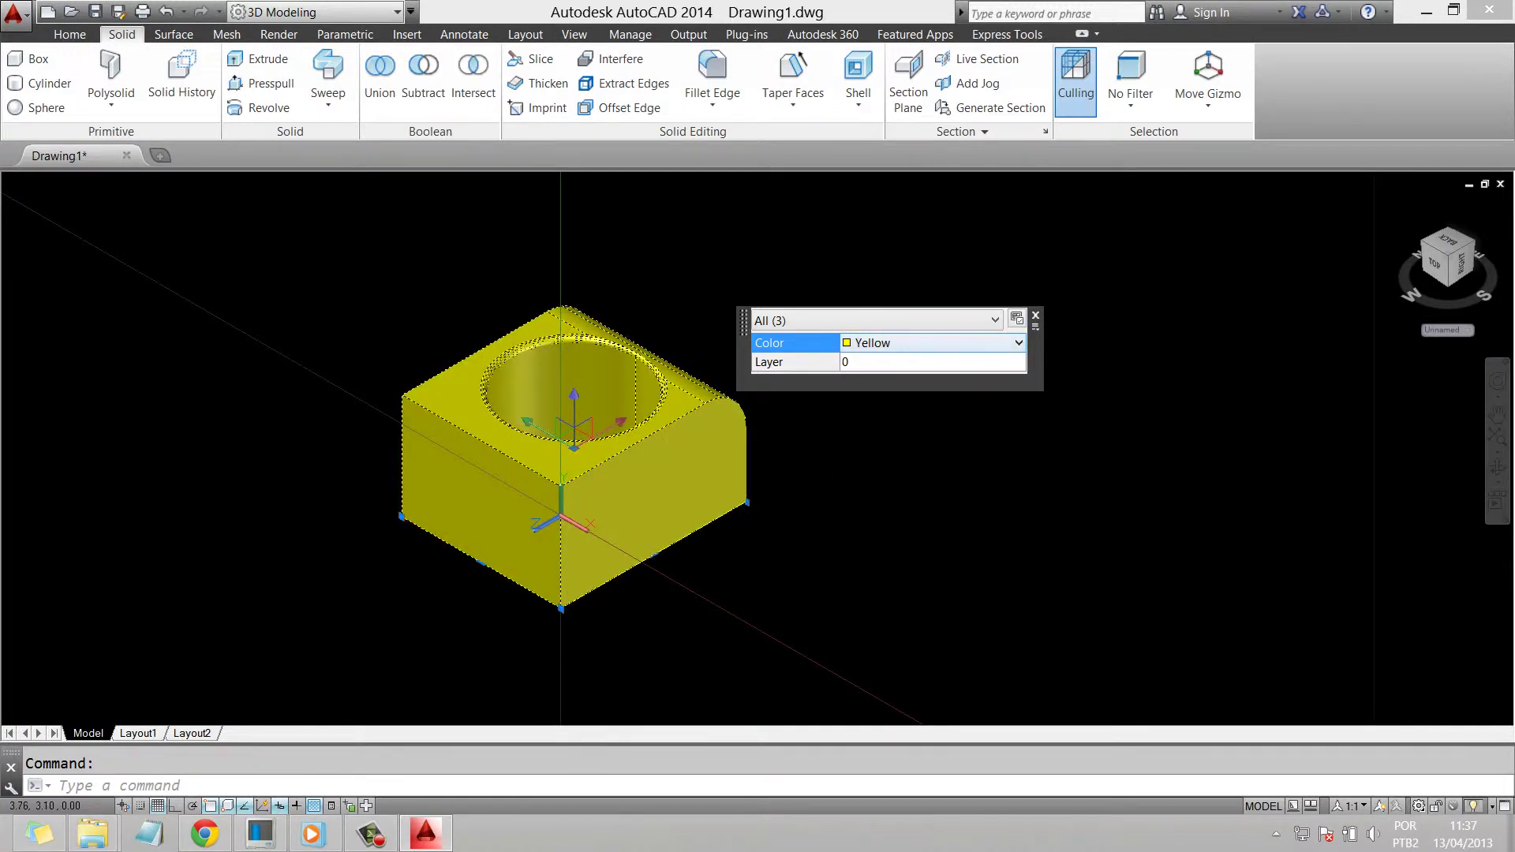
pyautogui.click(1035, 316)
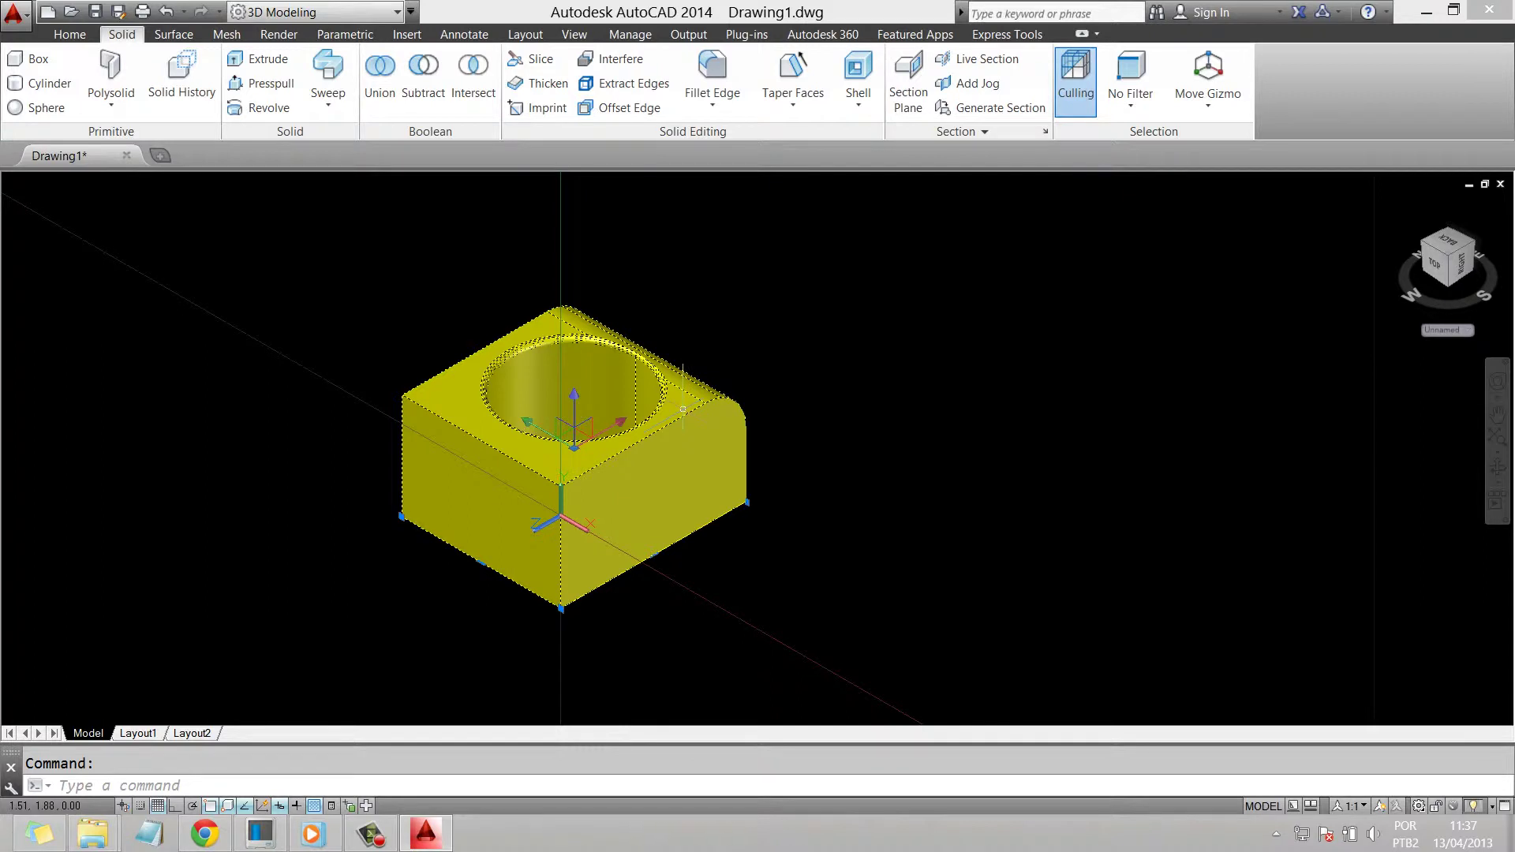
pyautogui.press('Escape')
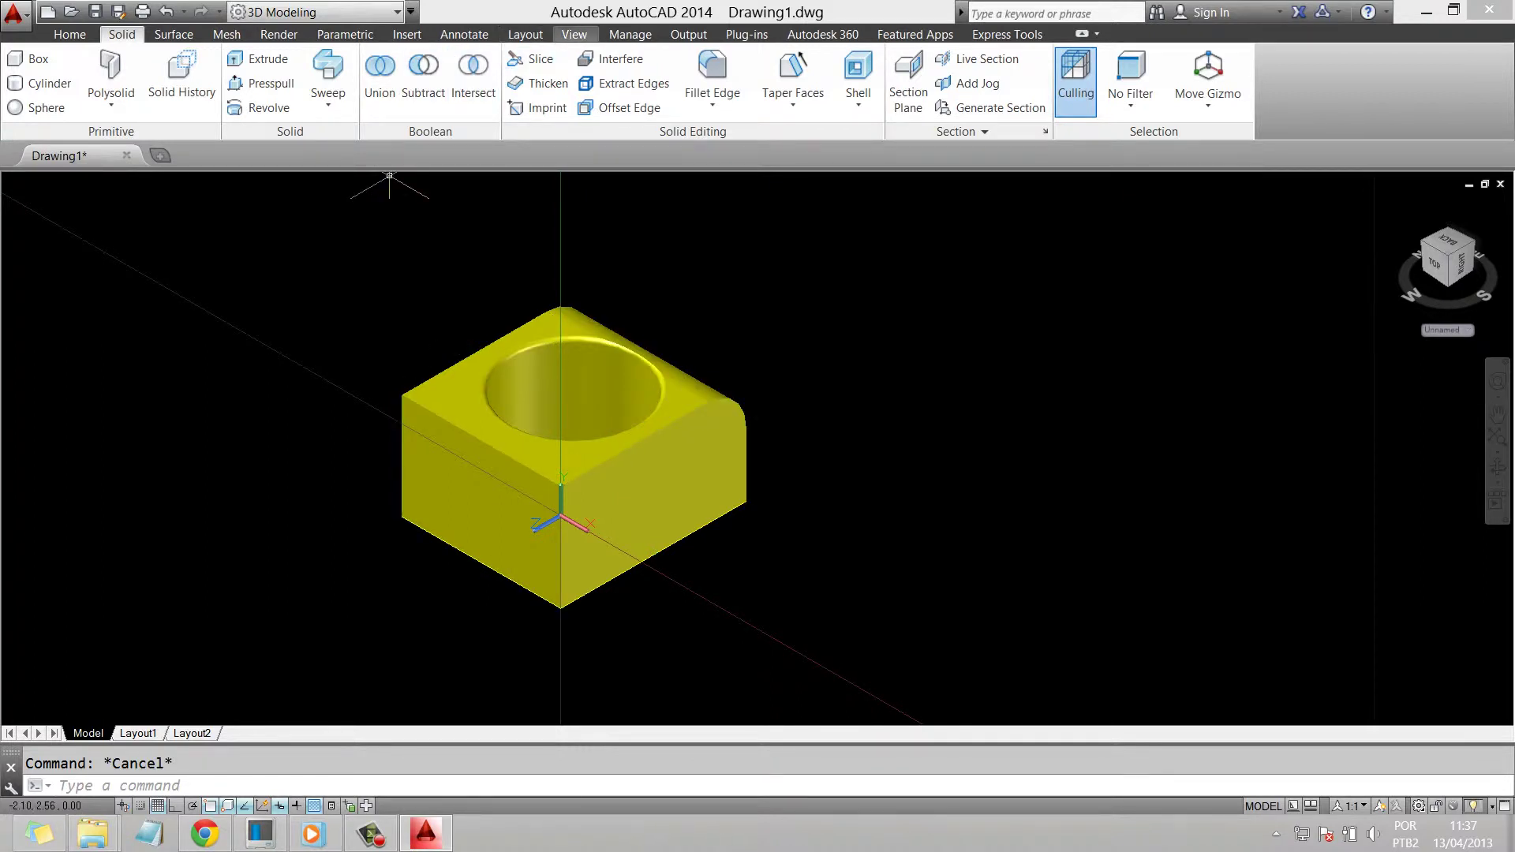
# - Start Orbit from the View tab and turn the model toward a side elevation
pyautogui.click(574, 34)
pyautogui.click(96, 83)
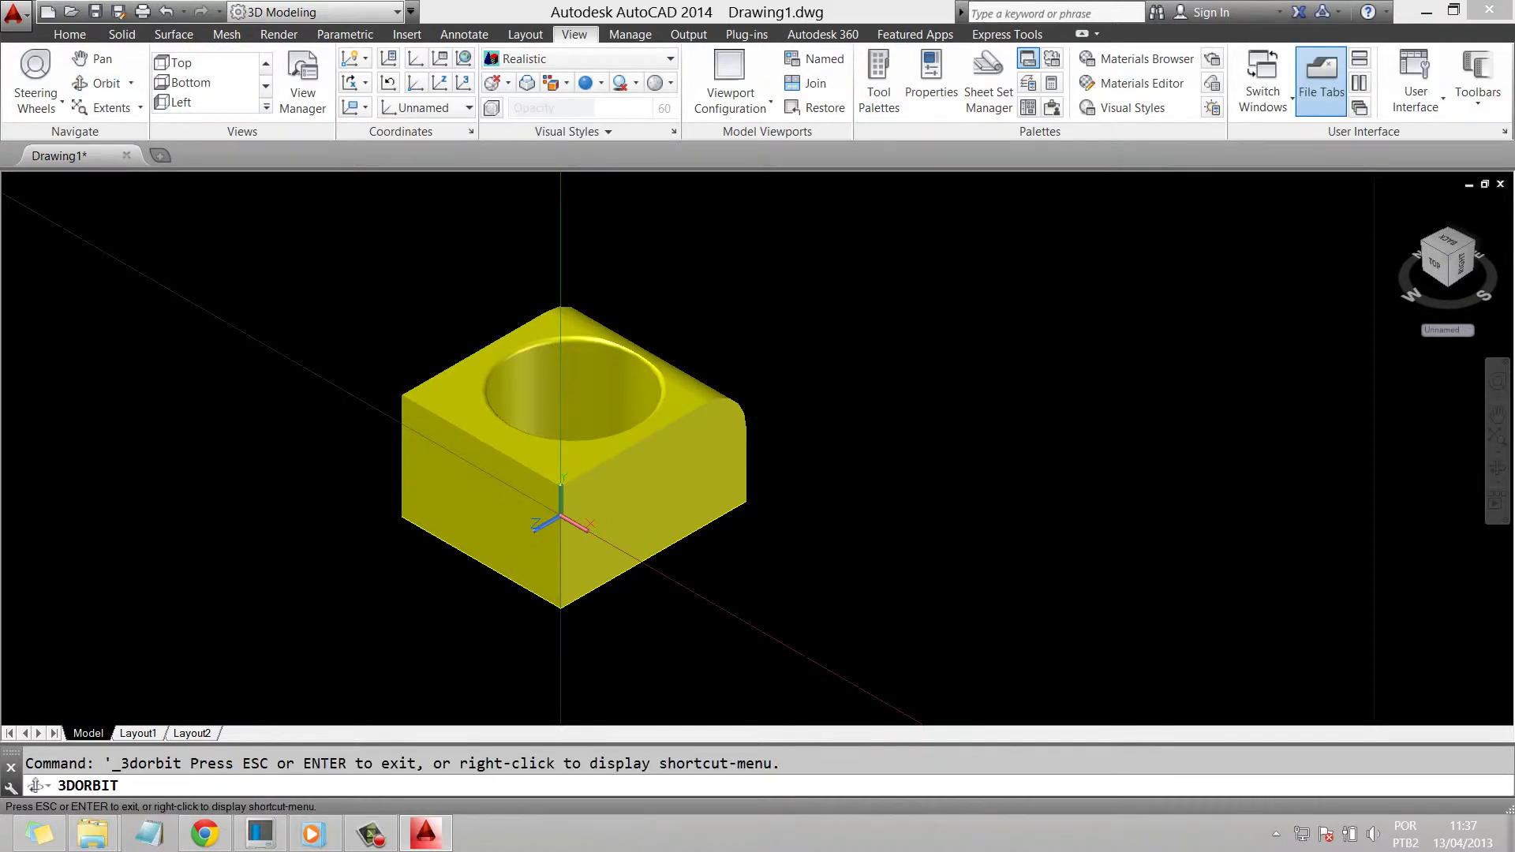
pyautogui.moveTo(568, 442); pyautogui.dragTo(473, 339)
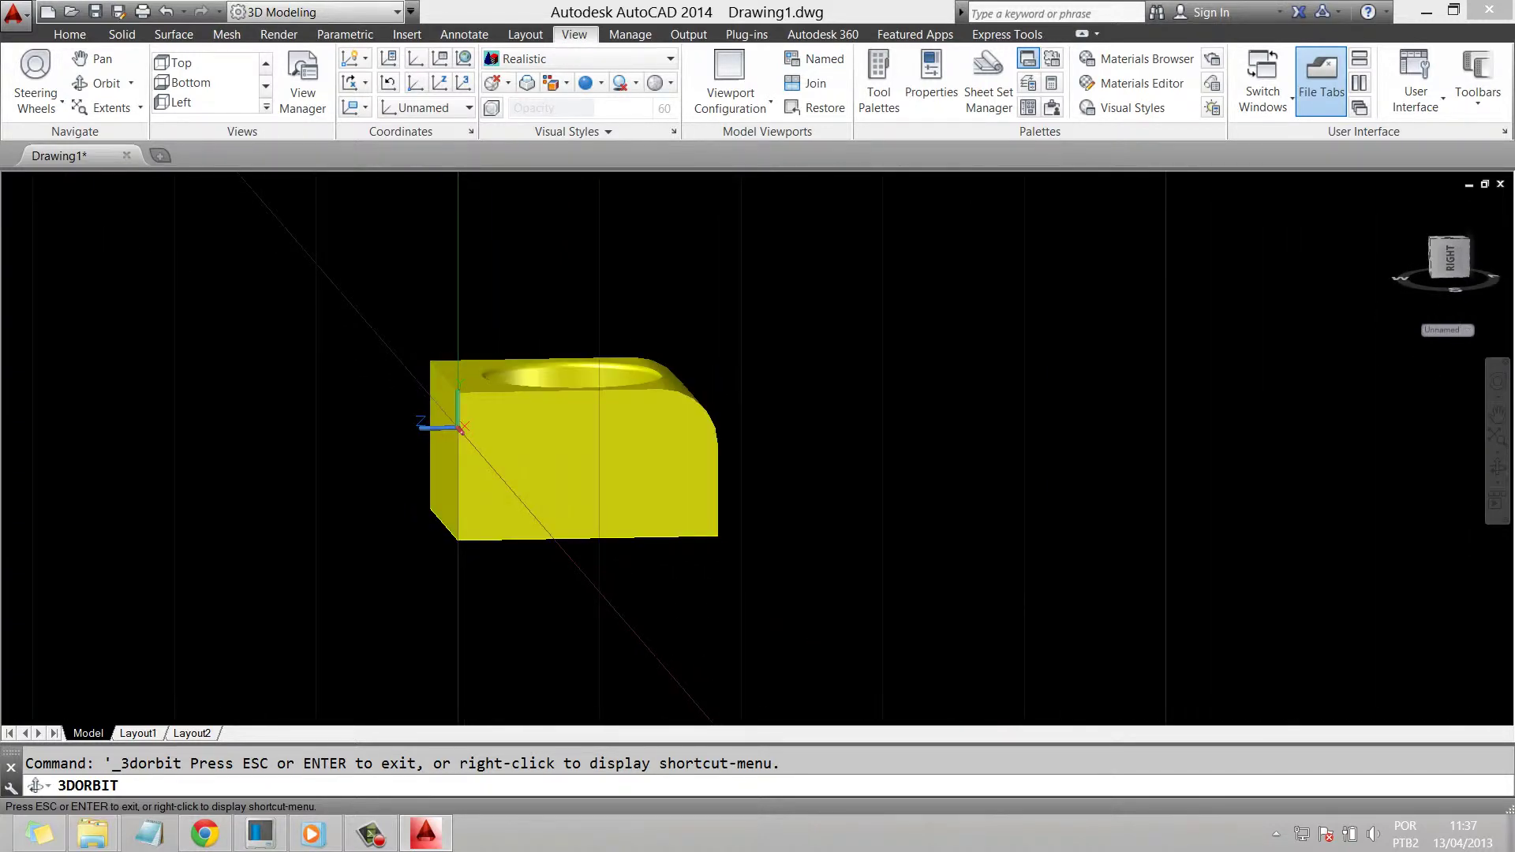
# - Exit orbit and inspect the block from the Right, Back and Front ViewCube faces, then return Home
pyautogui.rightClick(1054, 298)
pyautogui.click(1080, 305)
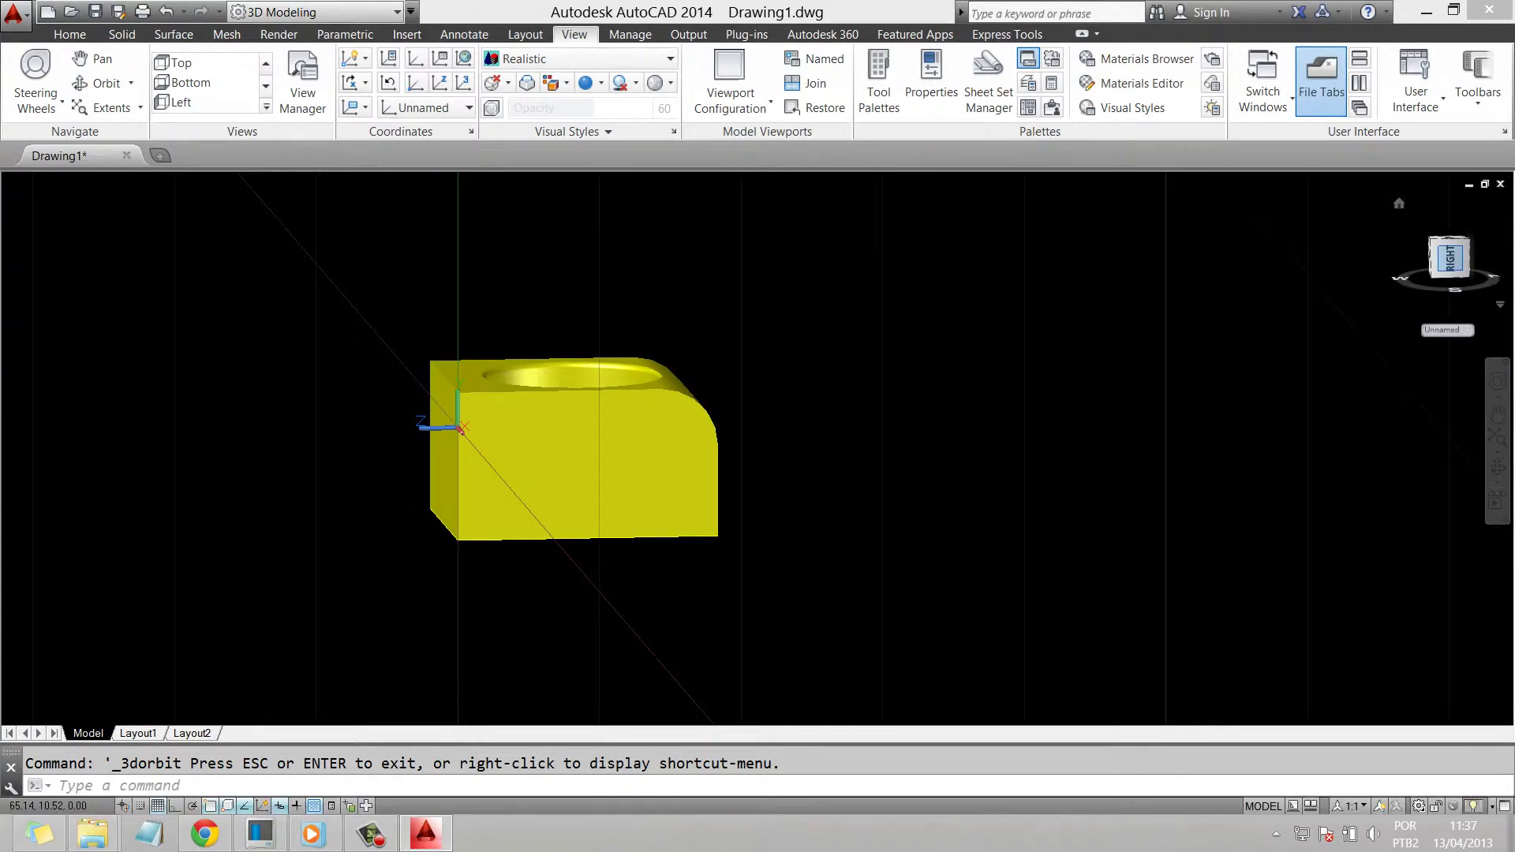
pyautogui.click(1449, 256)
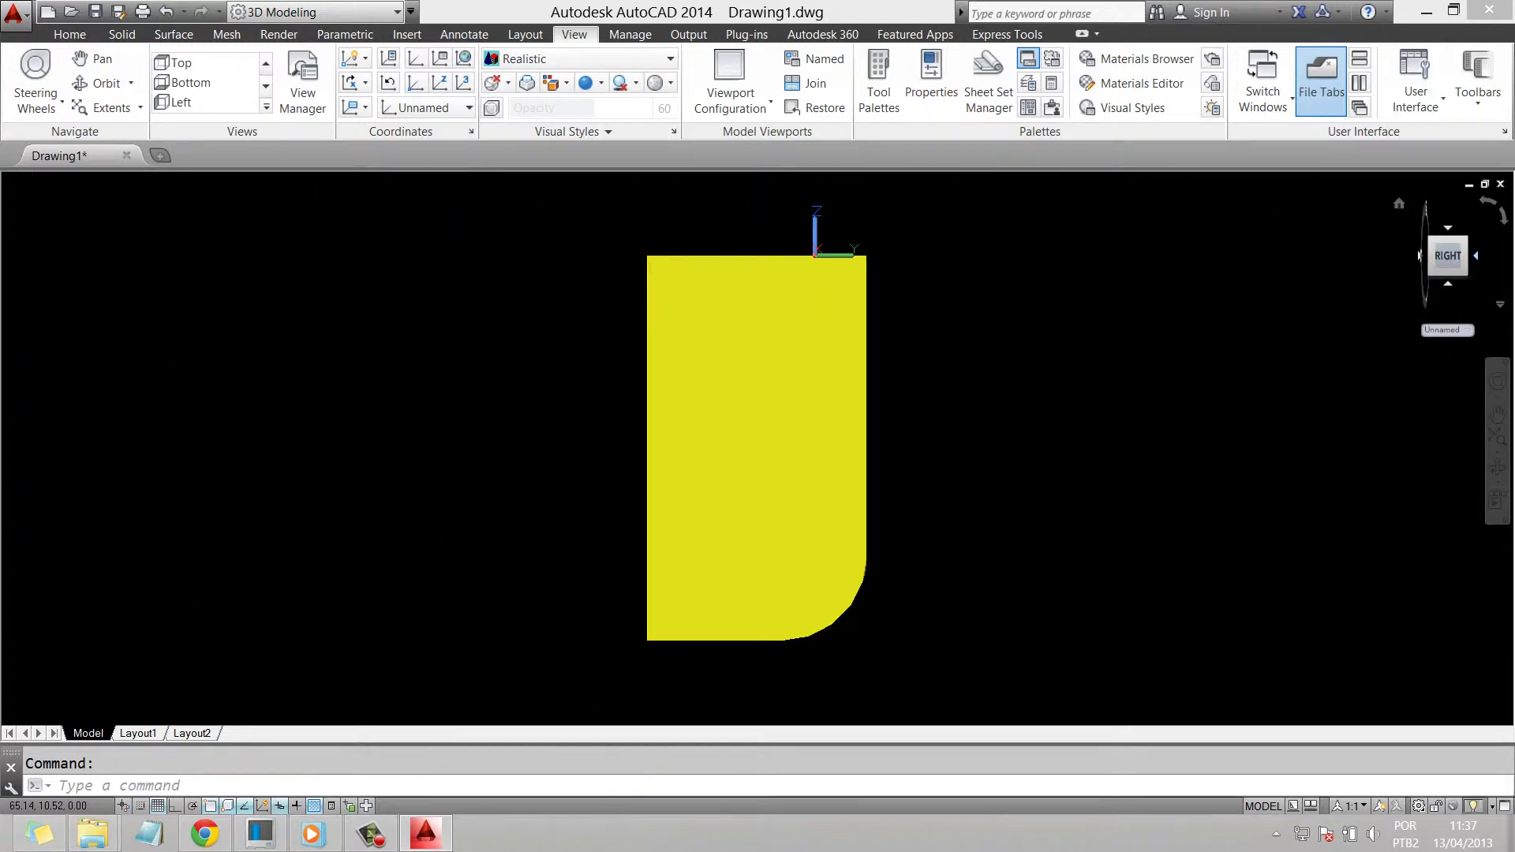
pyautogui.click(1475, 255)
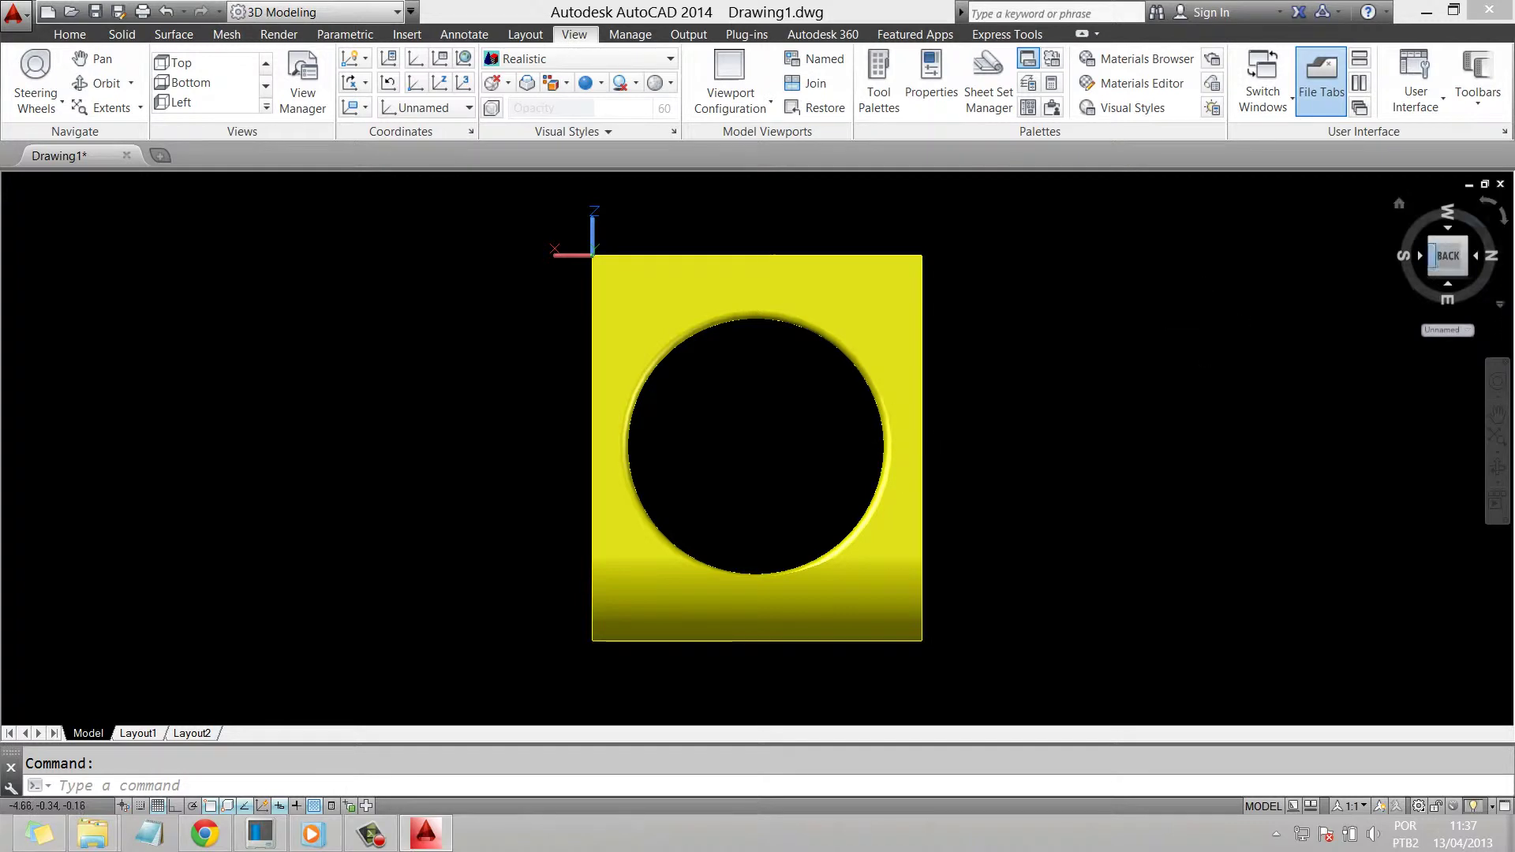
pyautogui.click(1488, 204)
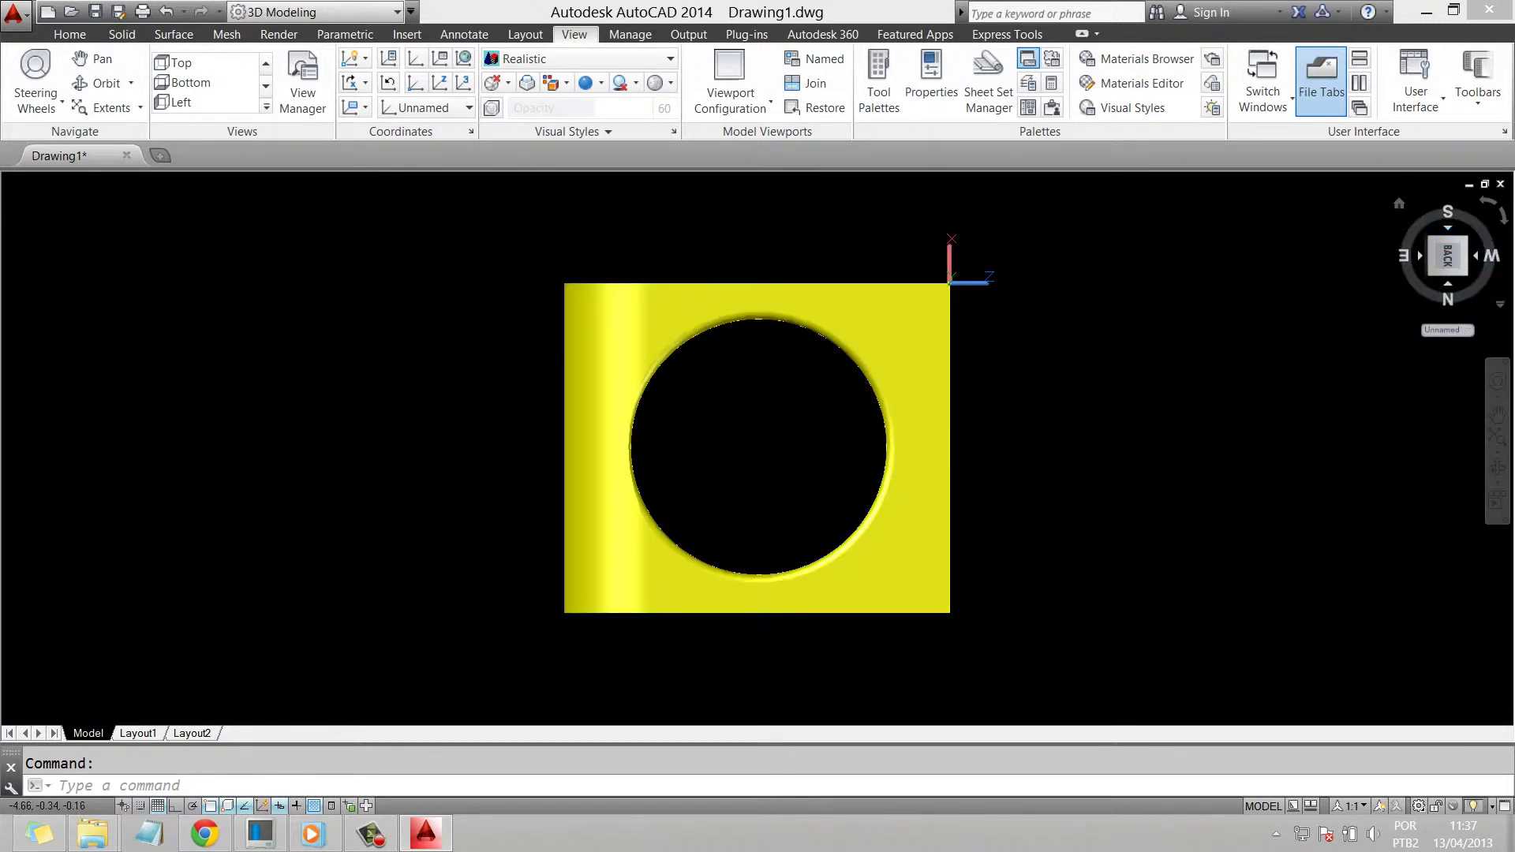
pyautogui.click(1447, 227)
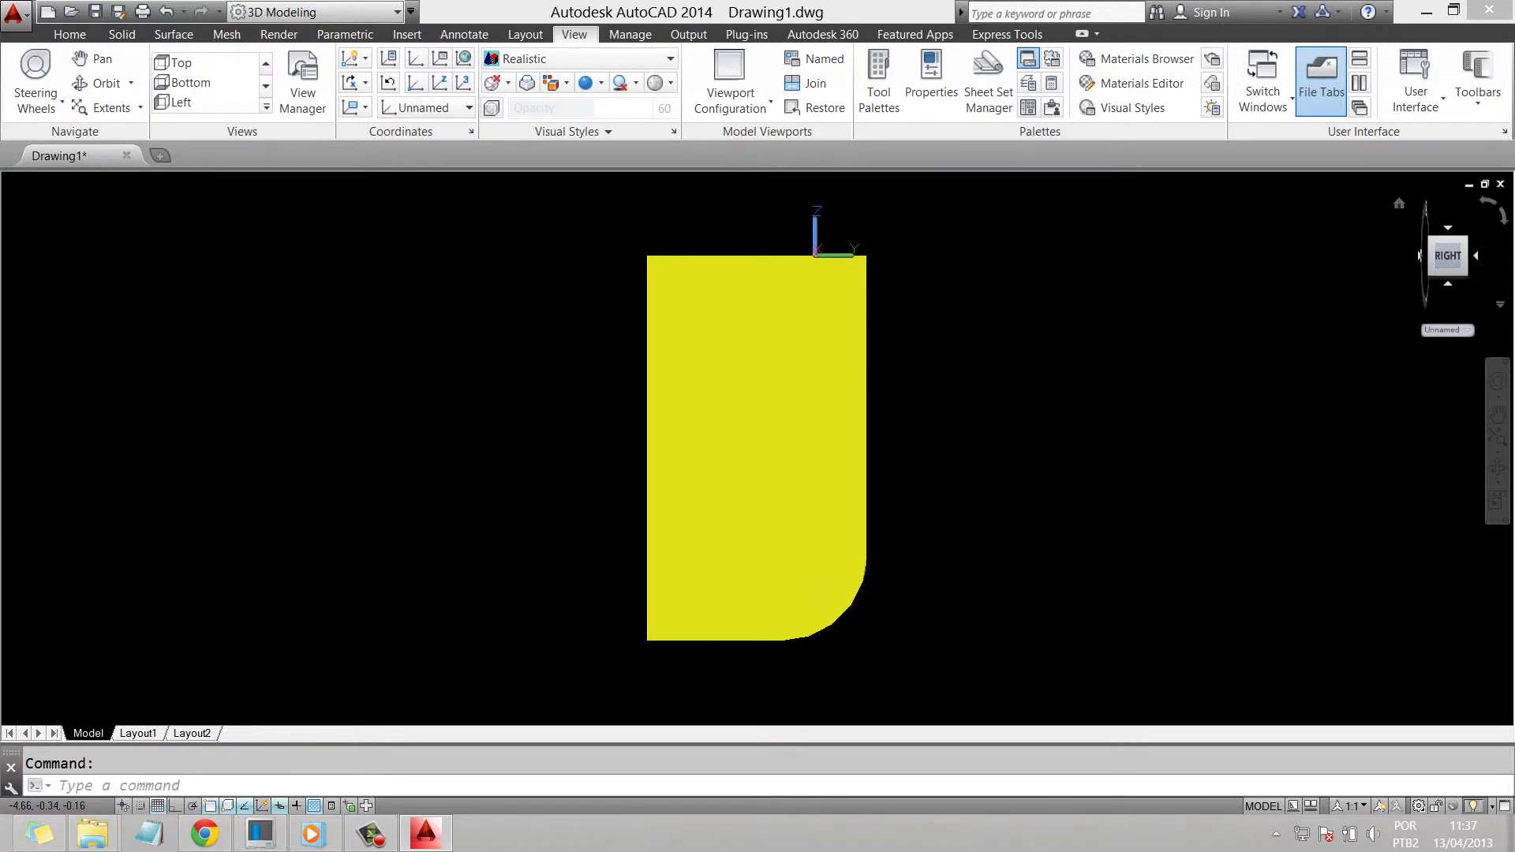
pyautogui.click(1421, 255)
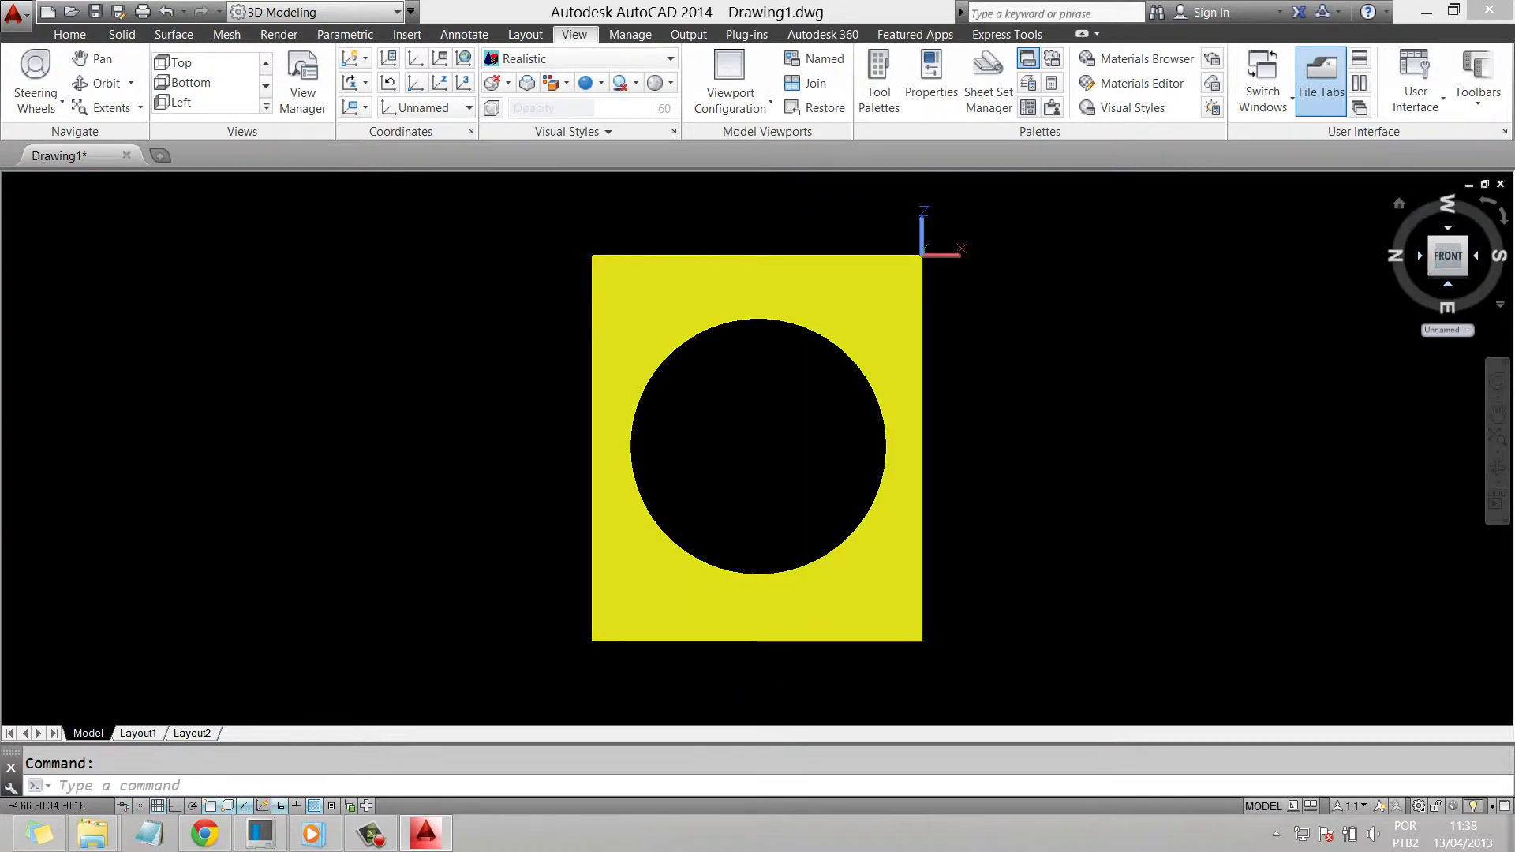
pyautogui.click(1398, 204)
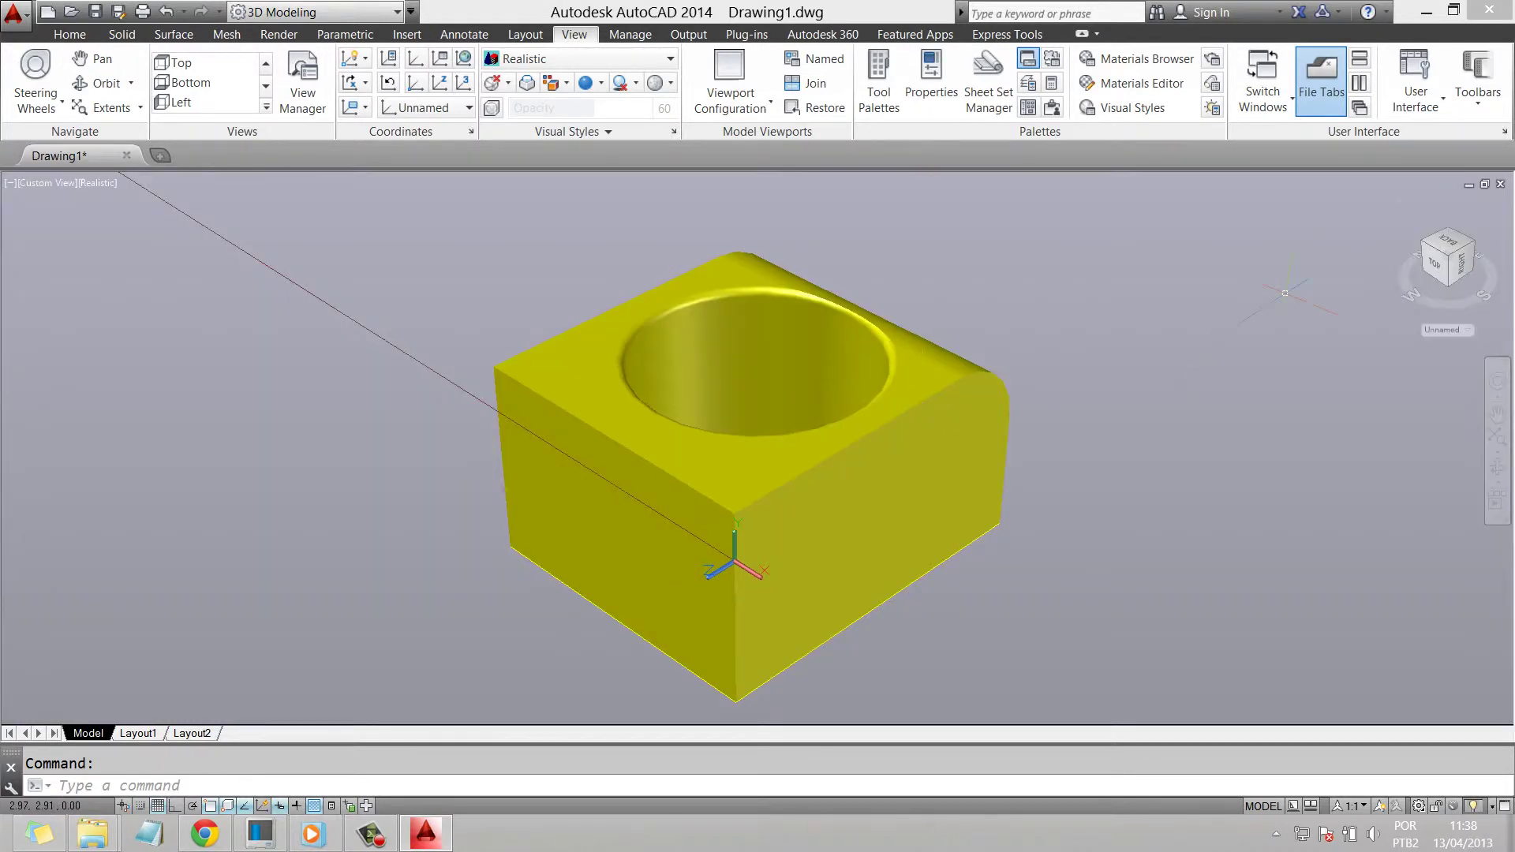
# - Check the block from the right, top and left ViewCube views, return Home, and start orbiting
pyautogui.click(1458, 262)
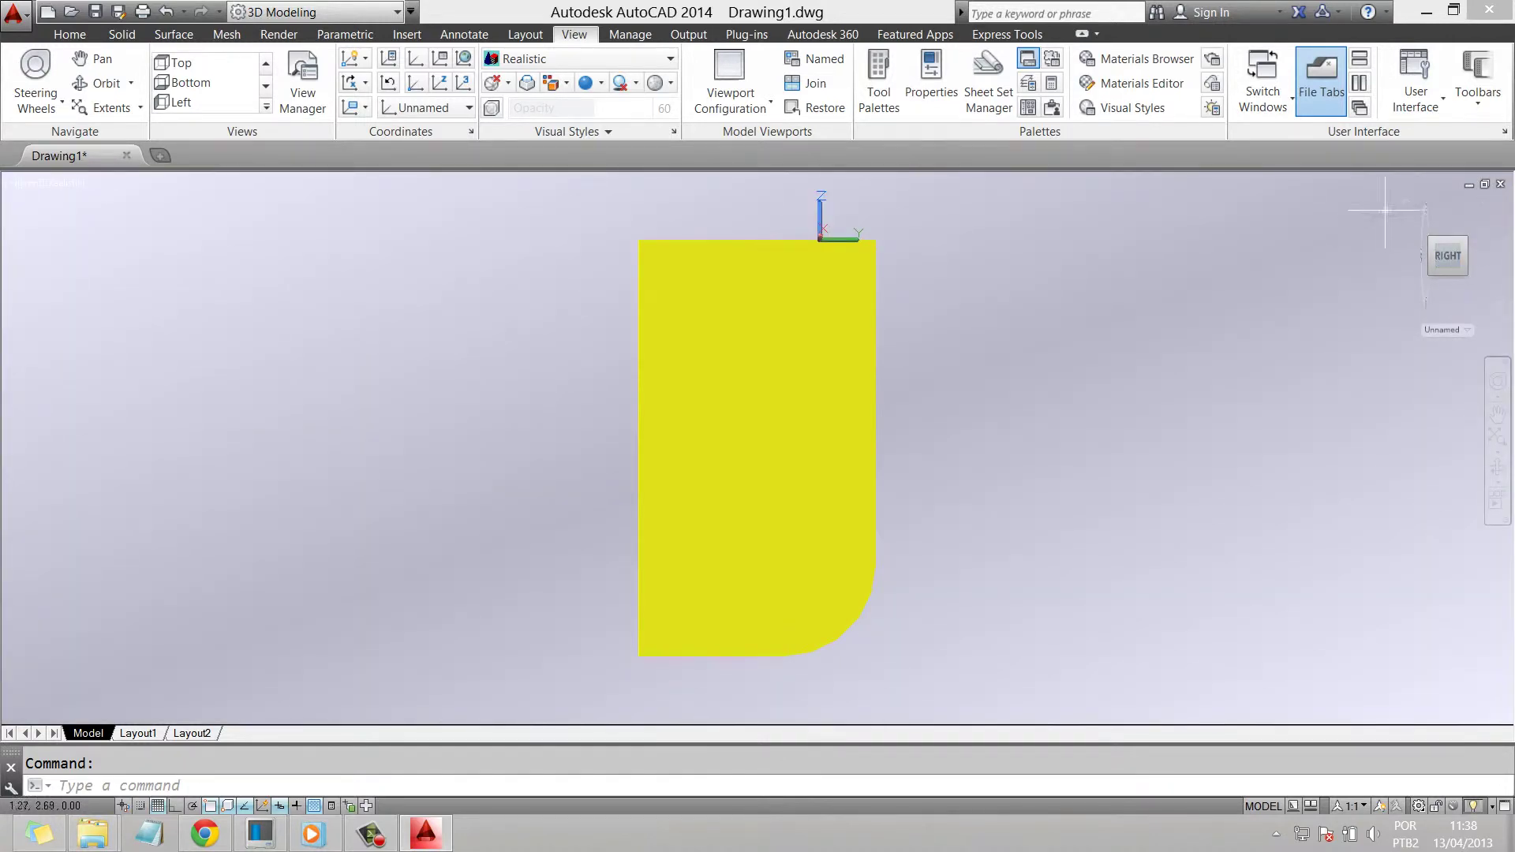
pyautogui.click(1399, 203)
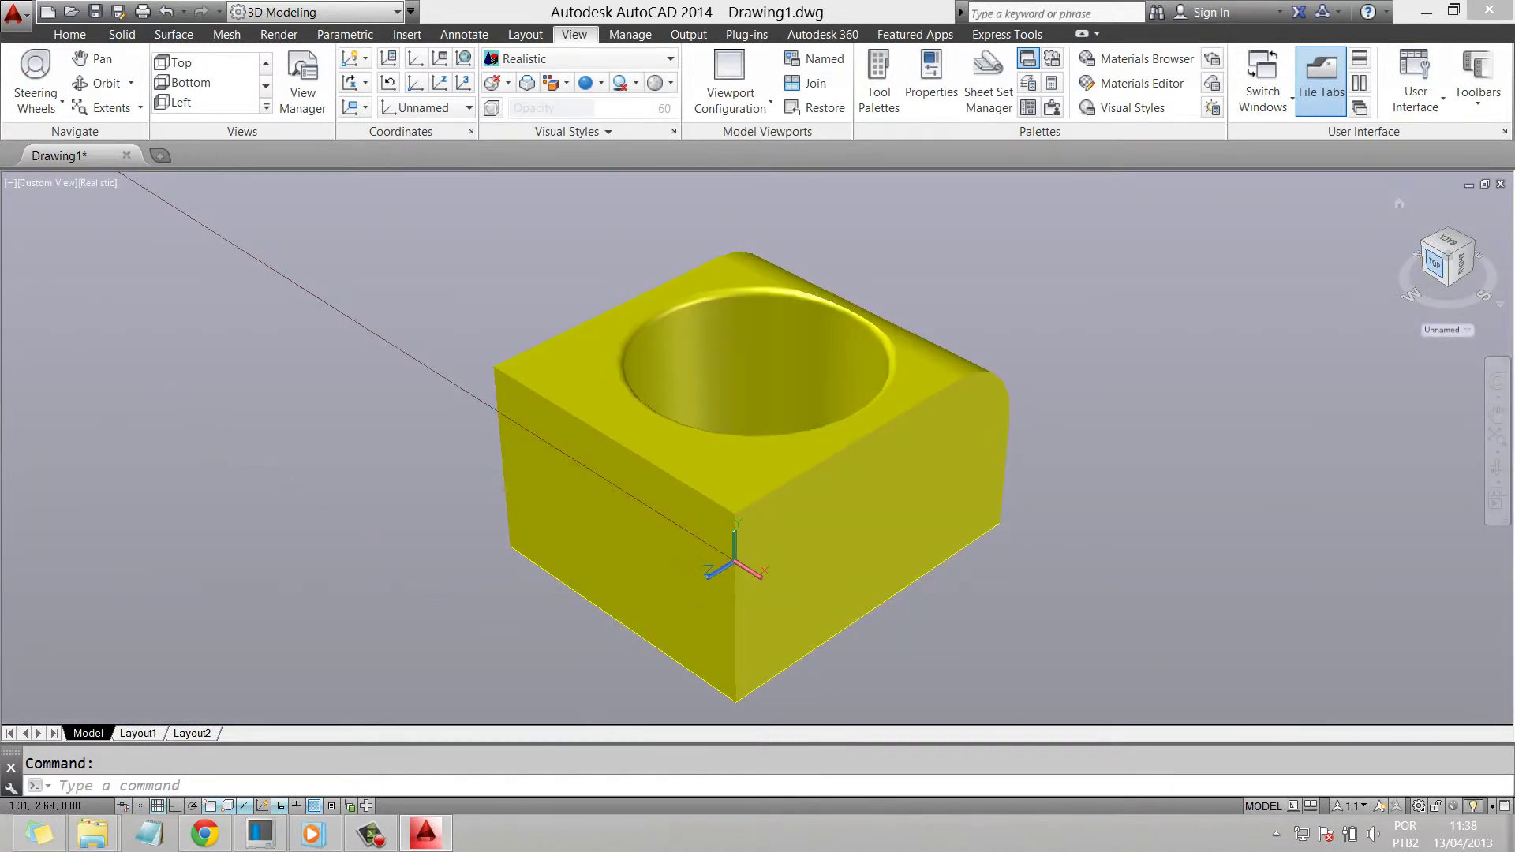
pyautogui.click(1443, 251)
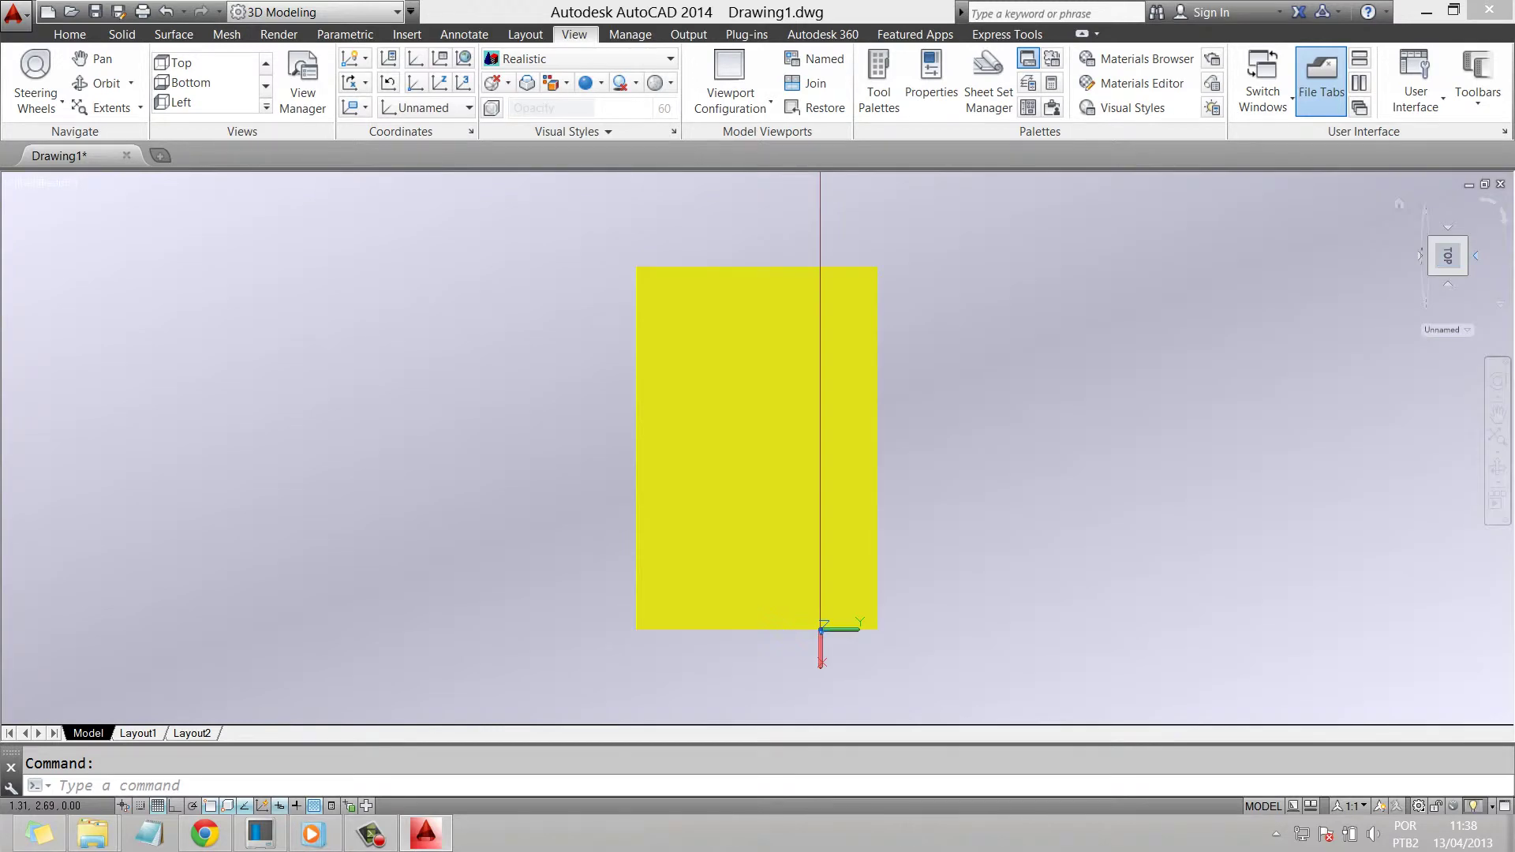
pyautogui.click(1474, 255)
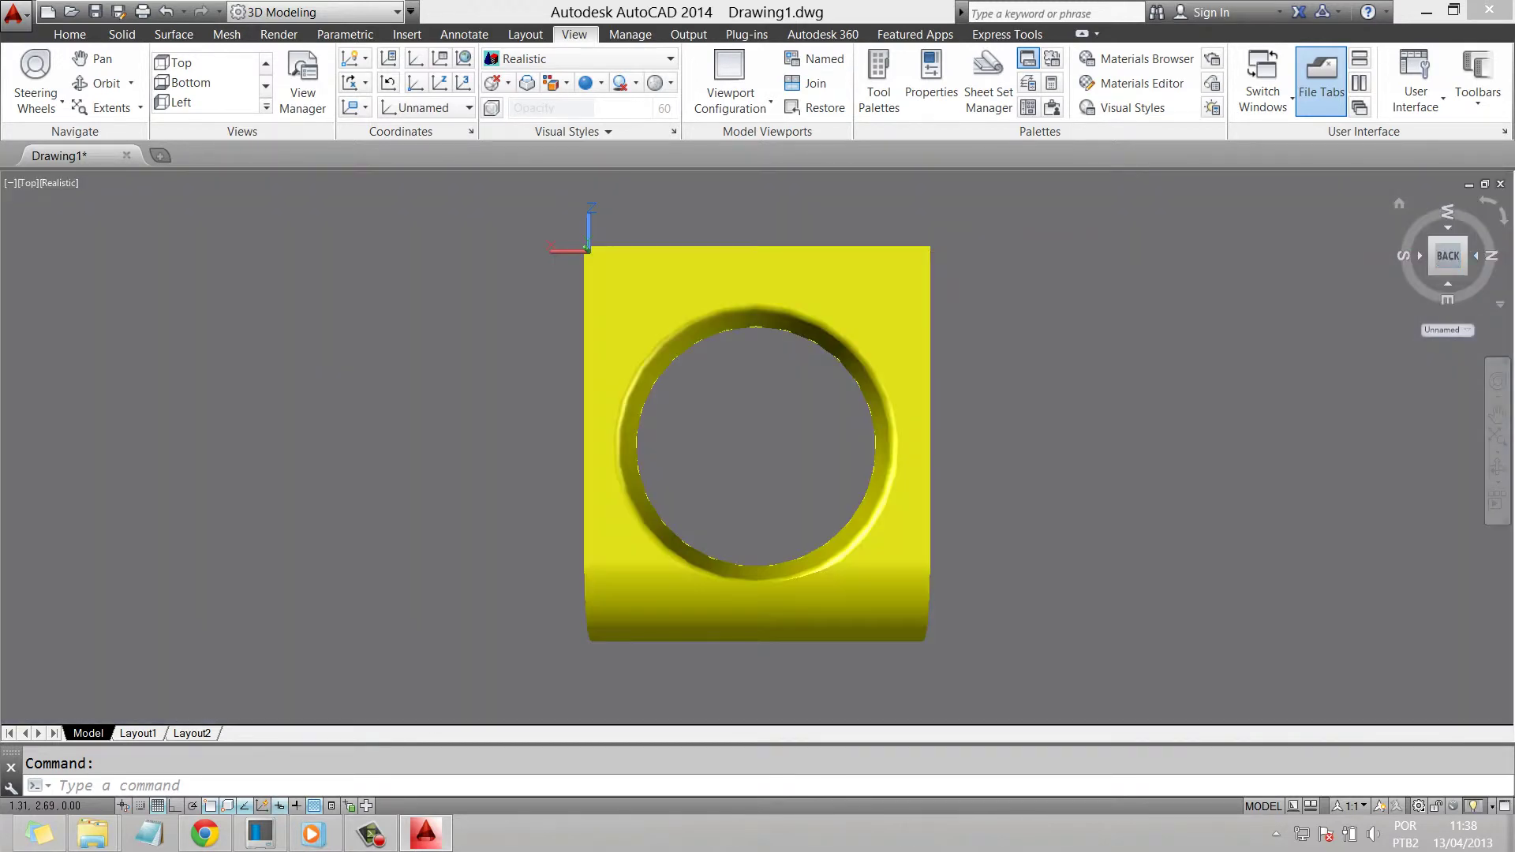
pyautogui.click(1475, 255)
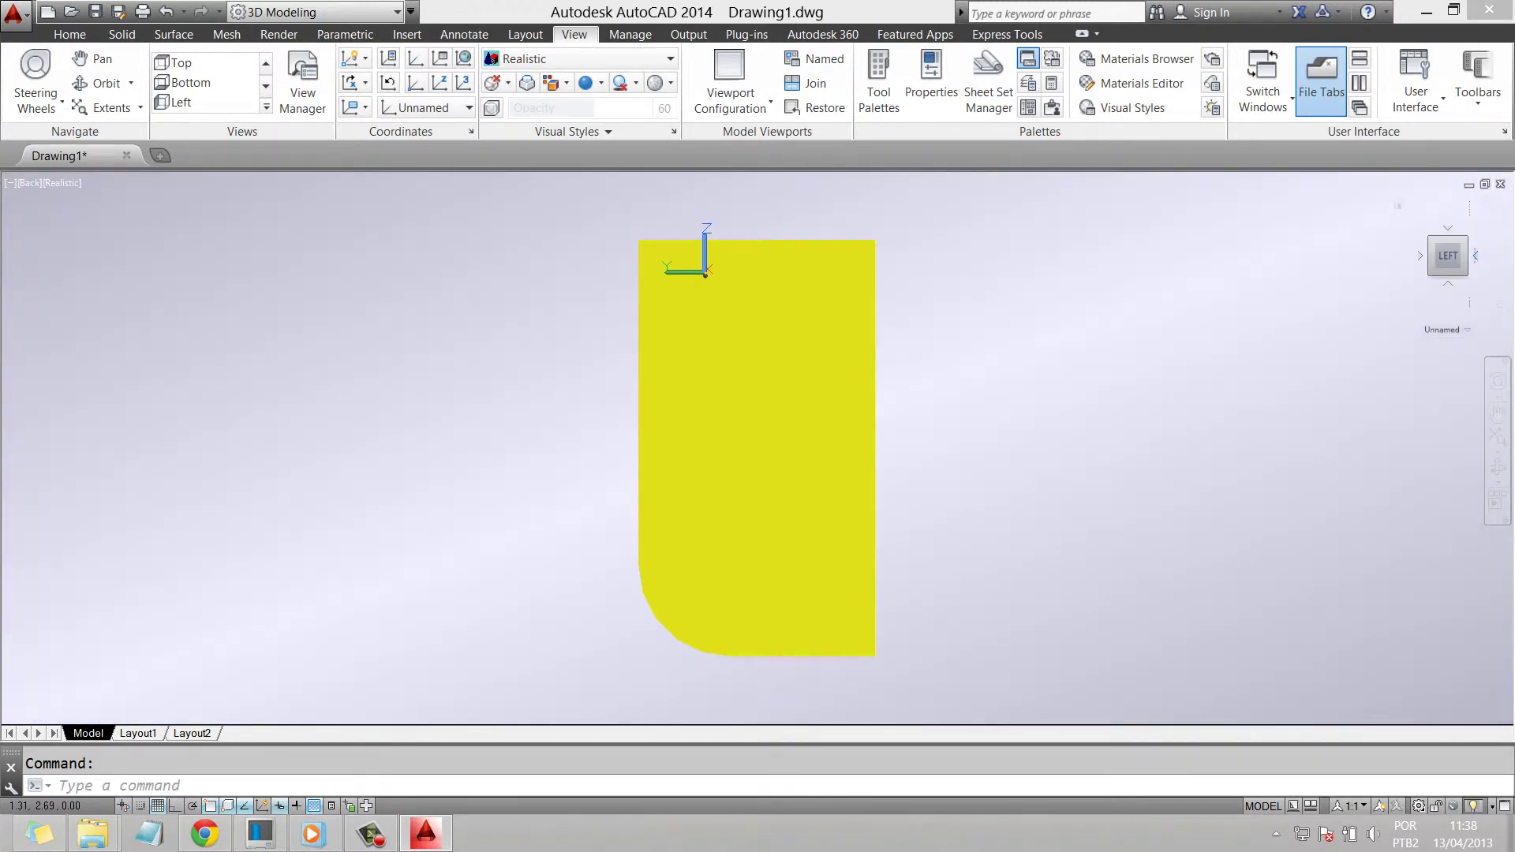
pyautogui.click(1398, 205)
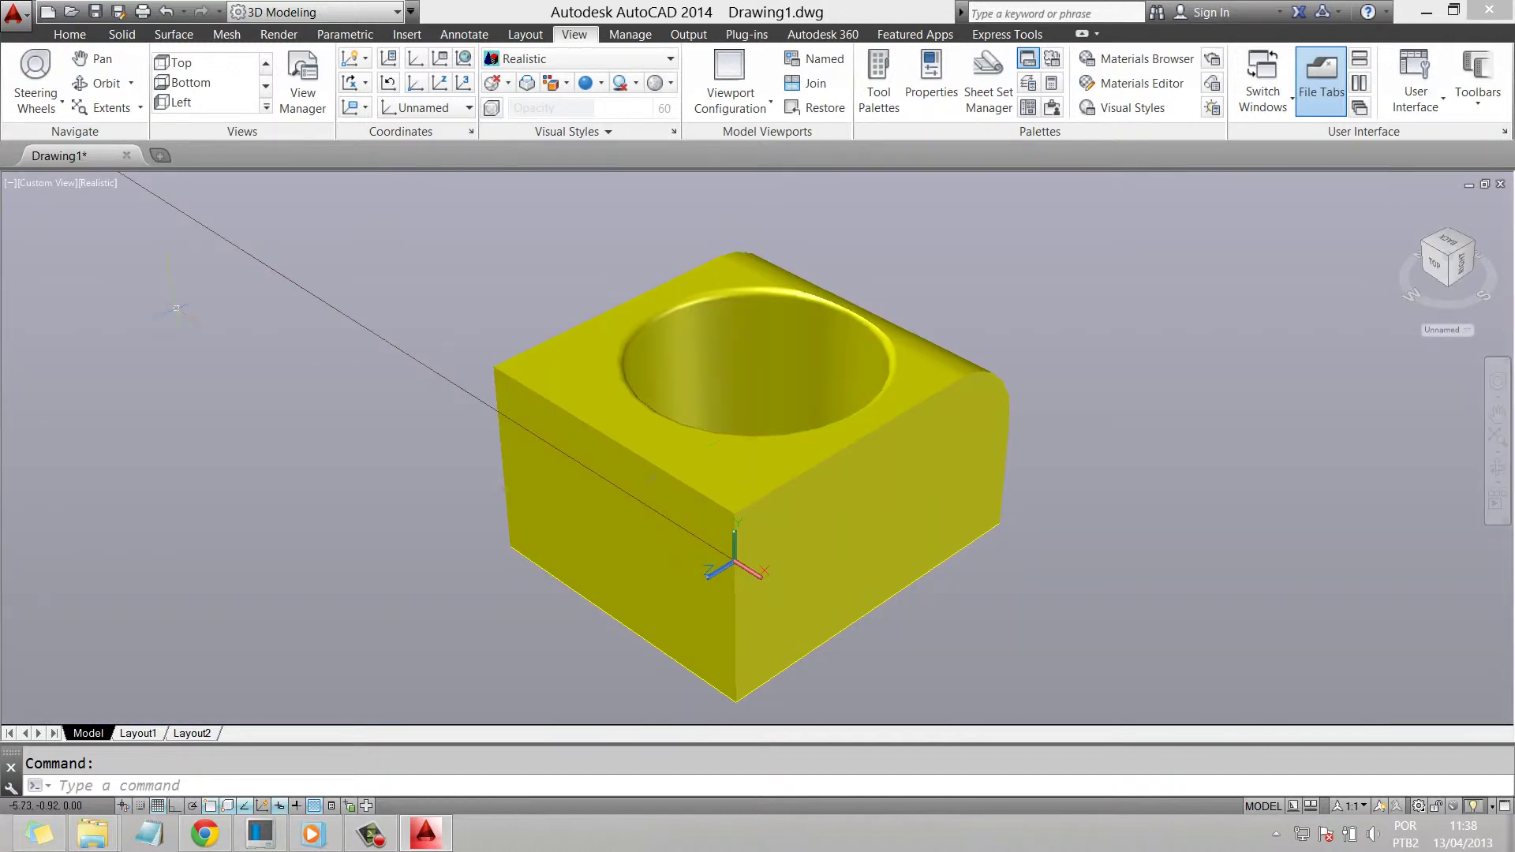
pyautogui.click(99, 83)
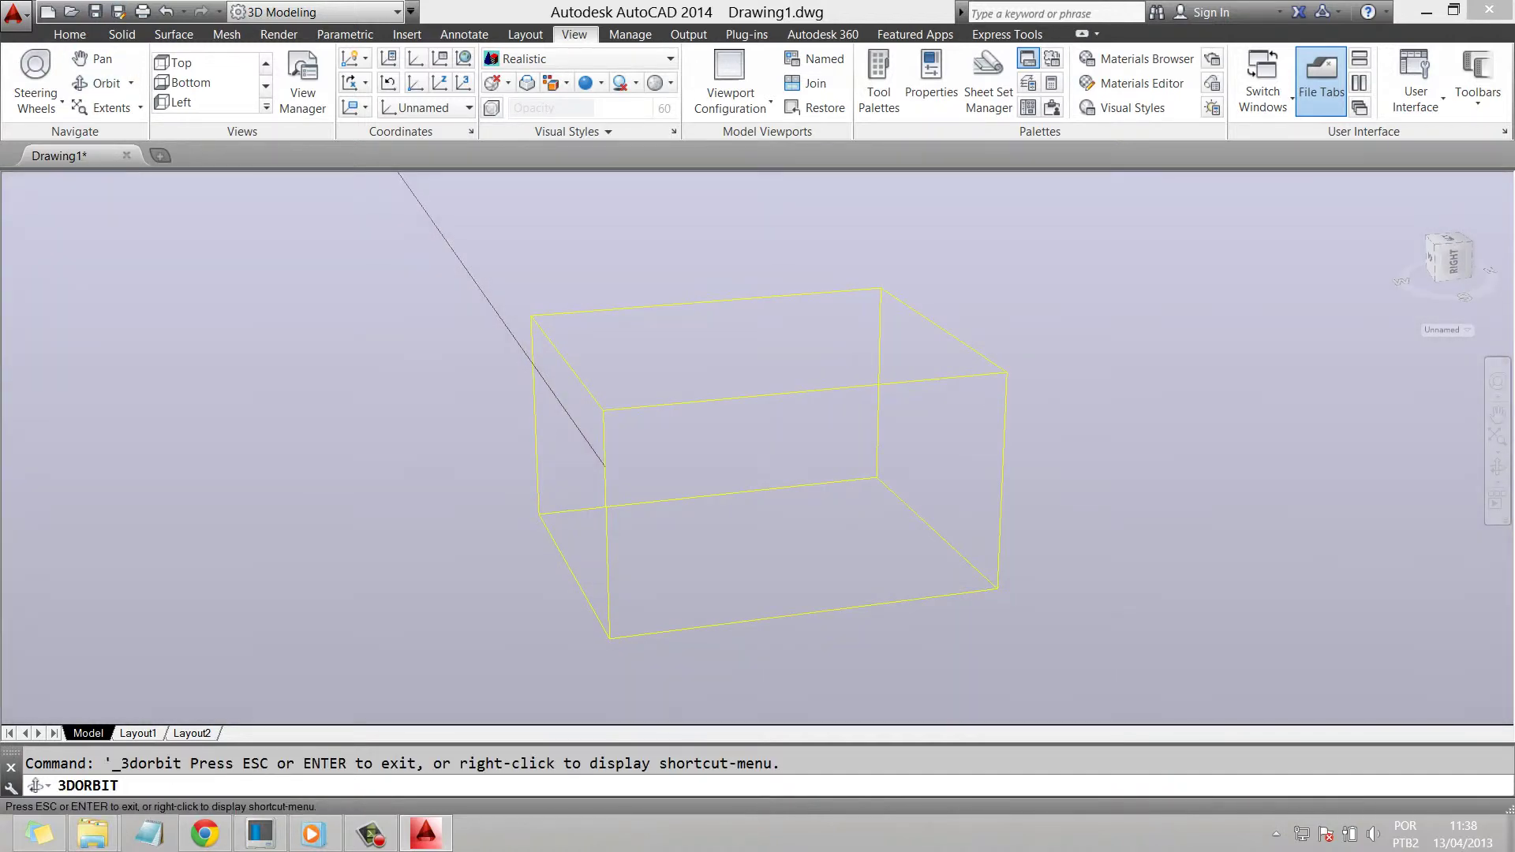
# - Orbit down to a side view, return to the Home three-quarter view, and orbit slightly
pyautogui.moveTo(757, 473); pyautogui.dragTo(758, 355)
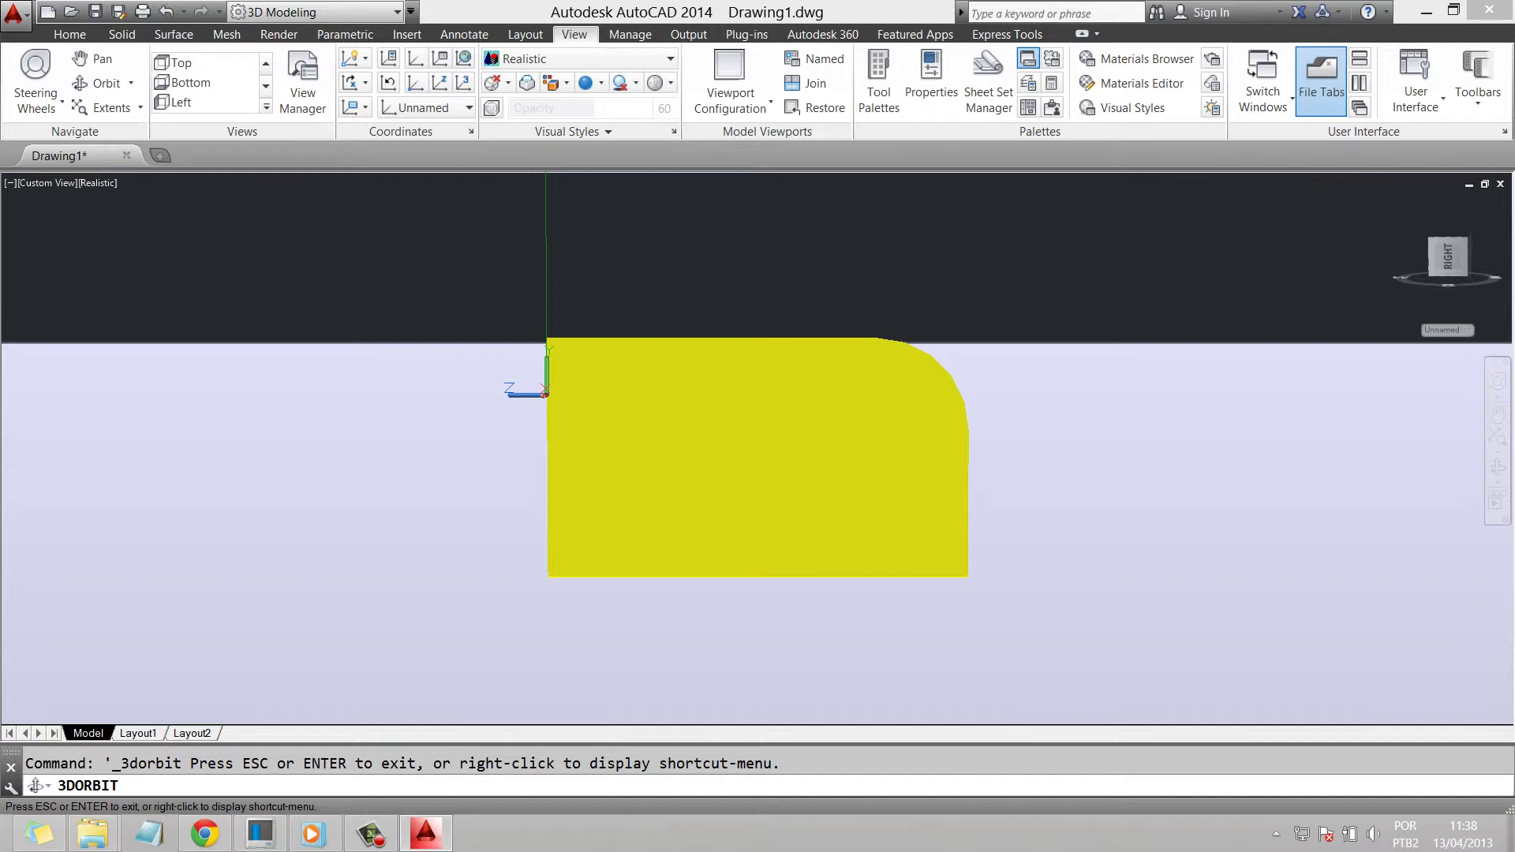
pyautogui.press('Escape')
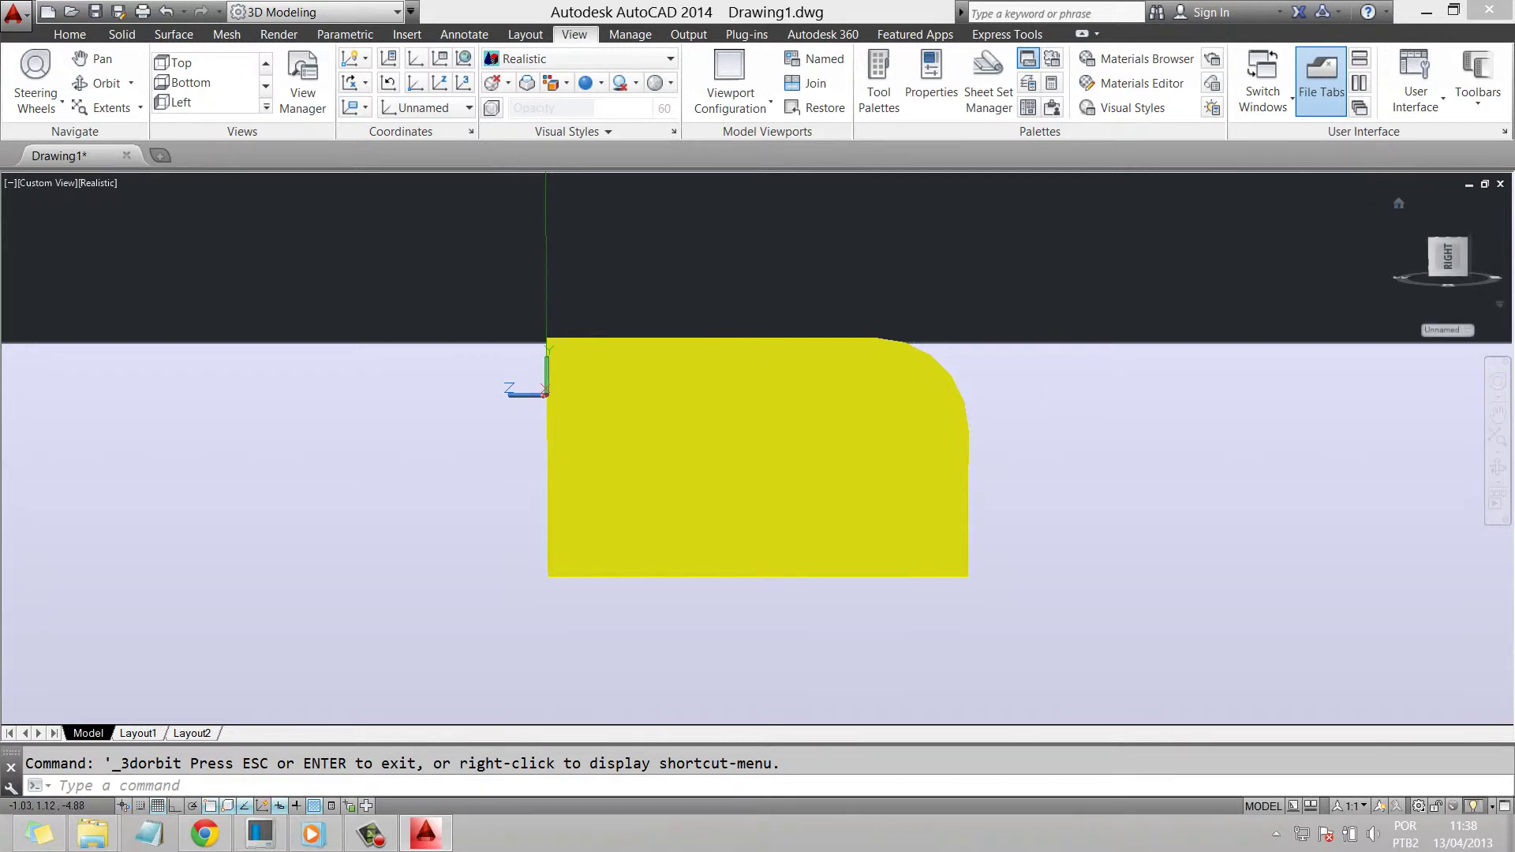
pyautogui.click(1398, 203)
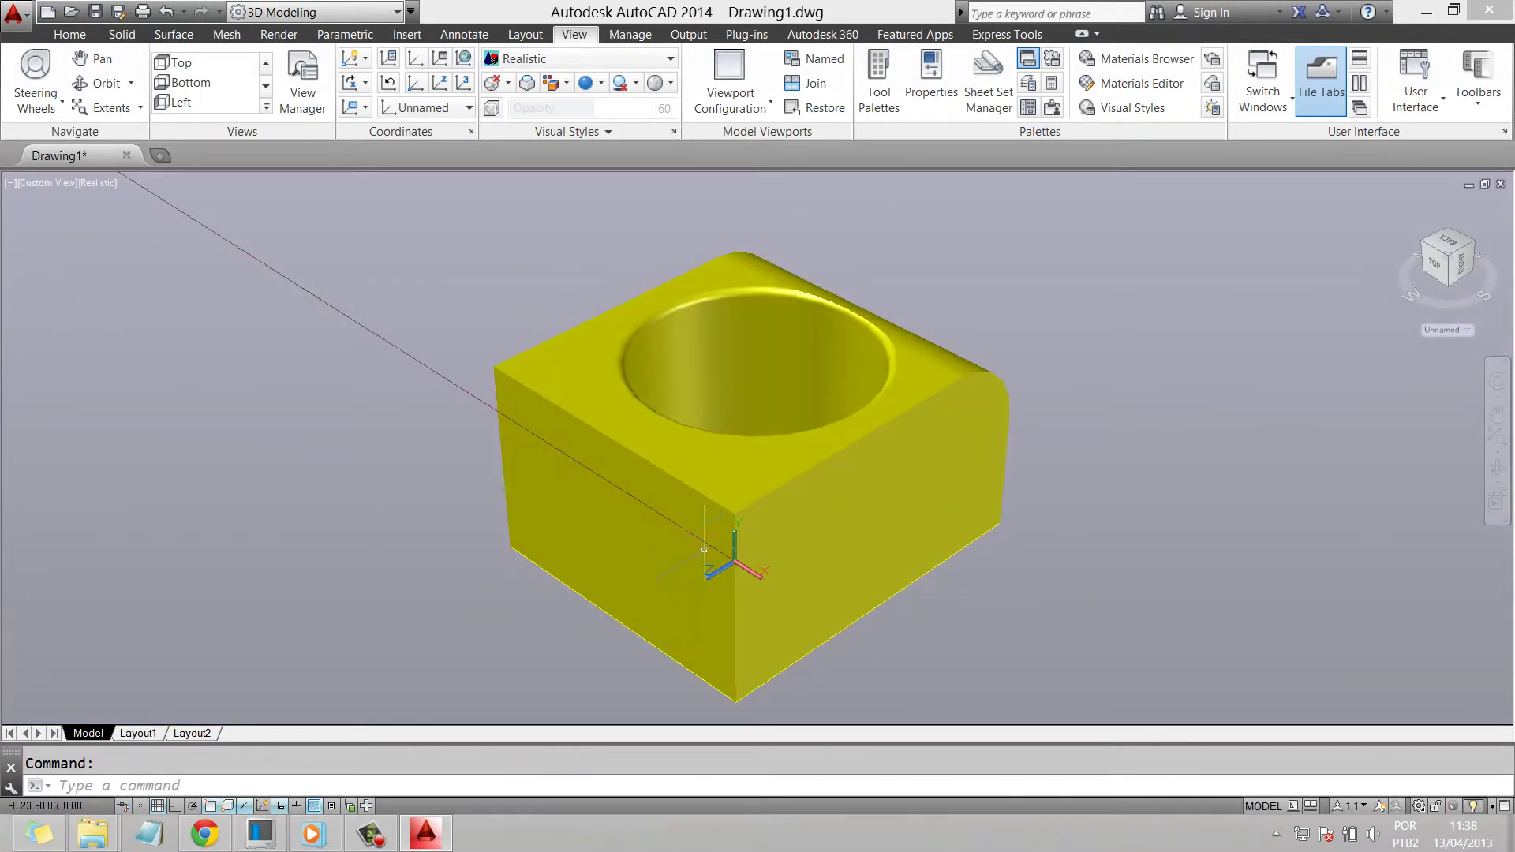
pyautogui.keyDown('shift'); pyautogui.moveTo(704, 548); pyautogui.dragTo(603, 547, button='middle'); pyautogui.keyUp('shift')
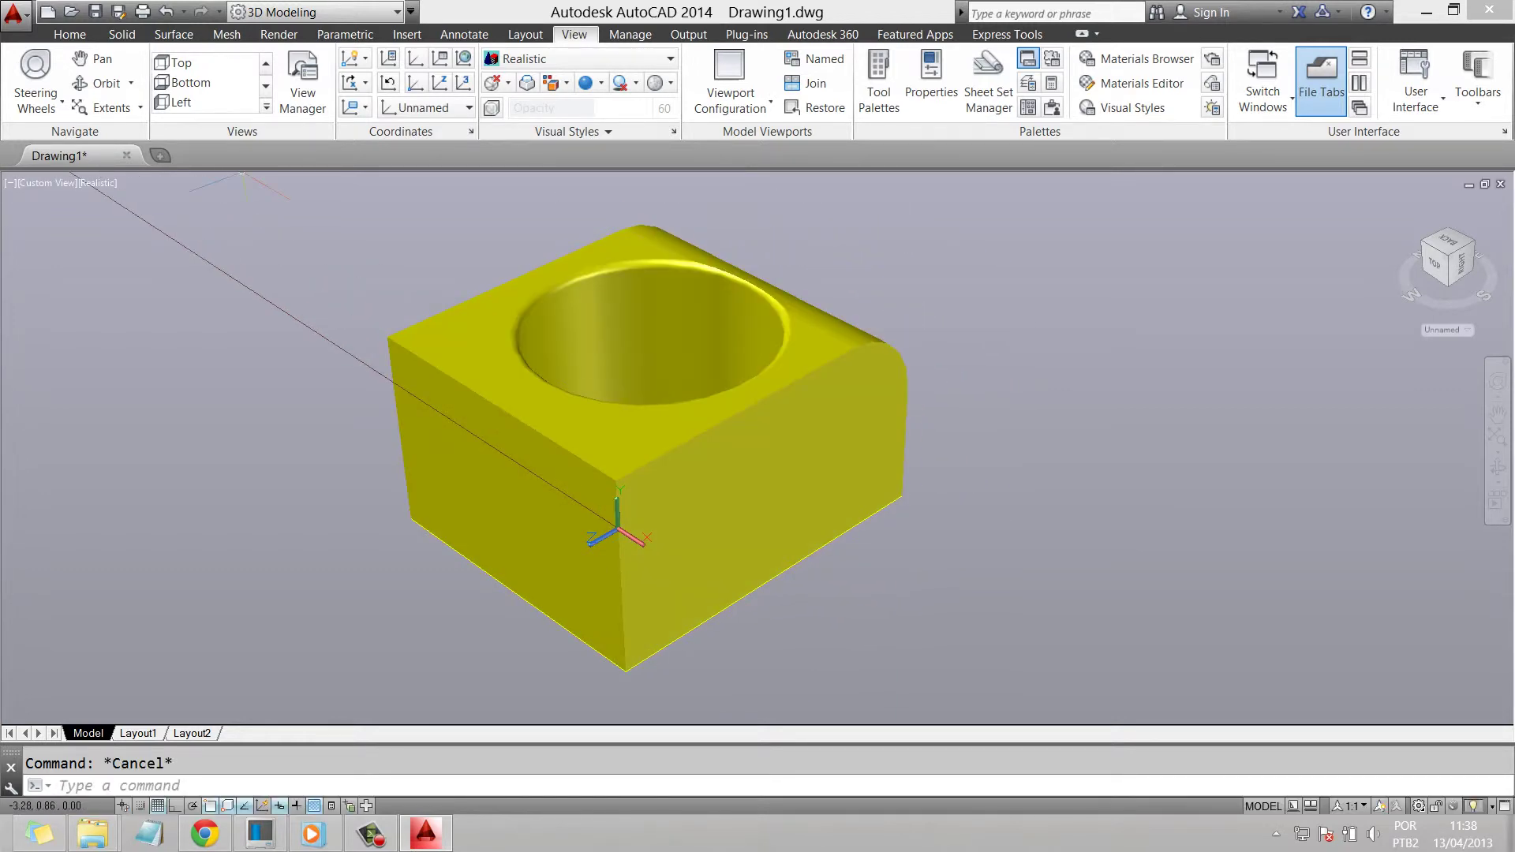
# - Fillet the block's top-left edge with a 0.3 radius
pyautogui.click(123, 34)
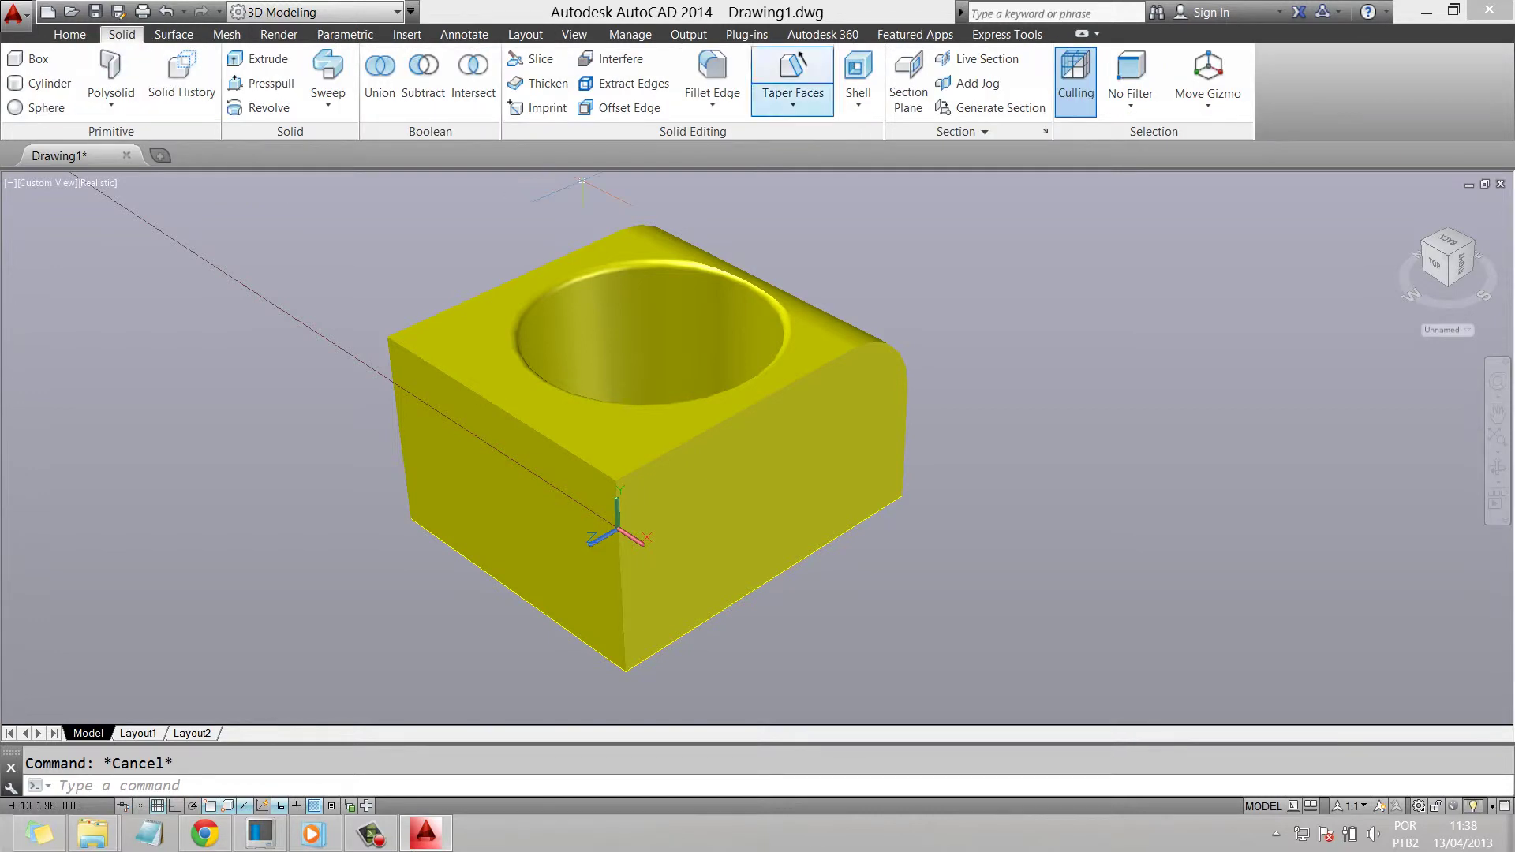
pyautogui.click(713, 79)
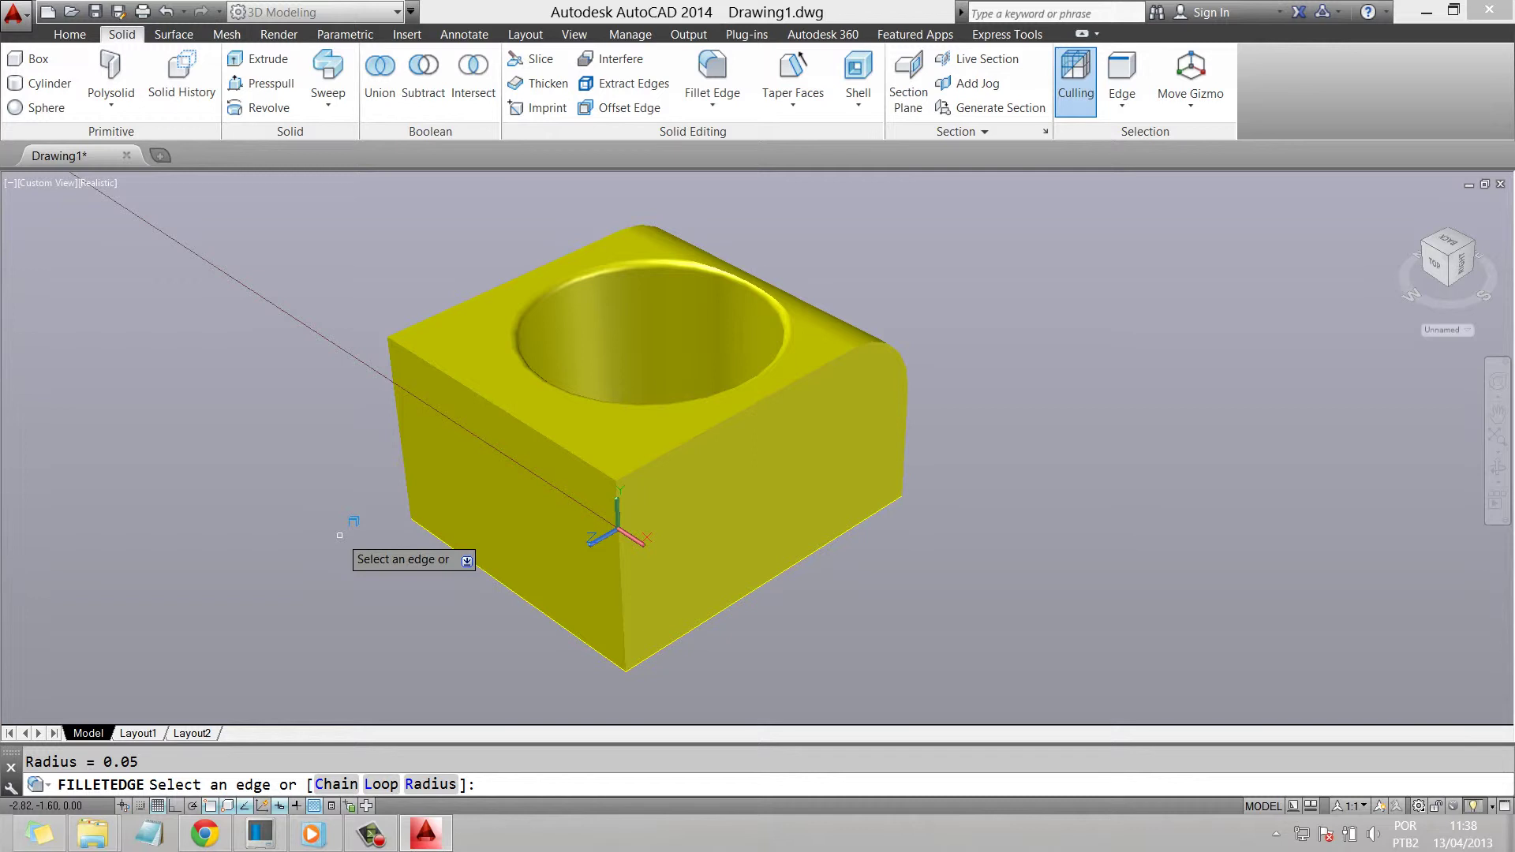
pyautogui.write('r')
pyautogui.press('Return')
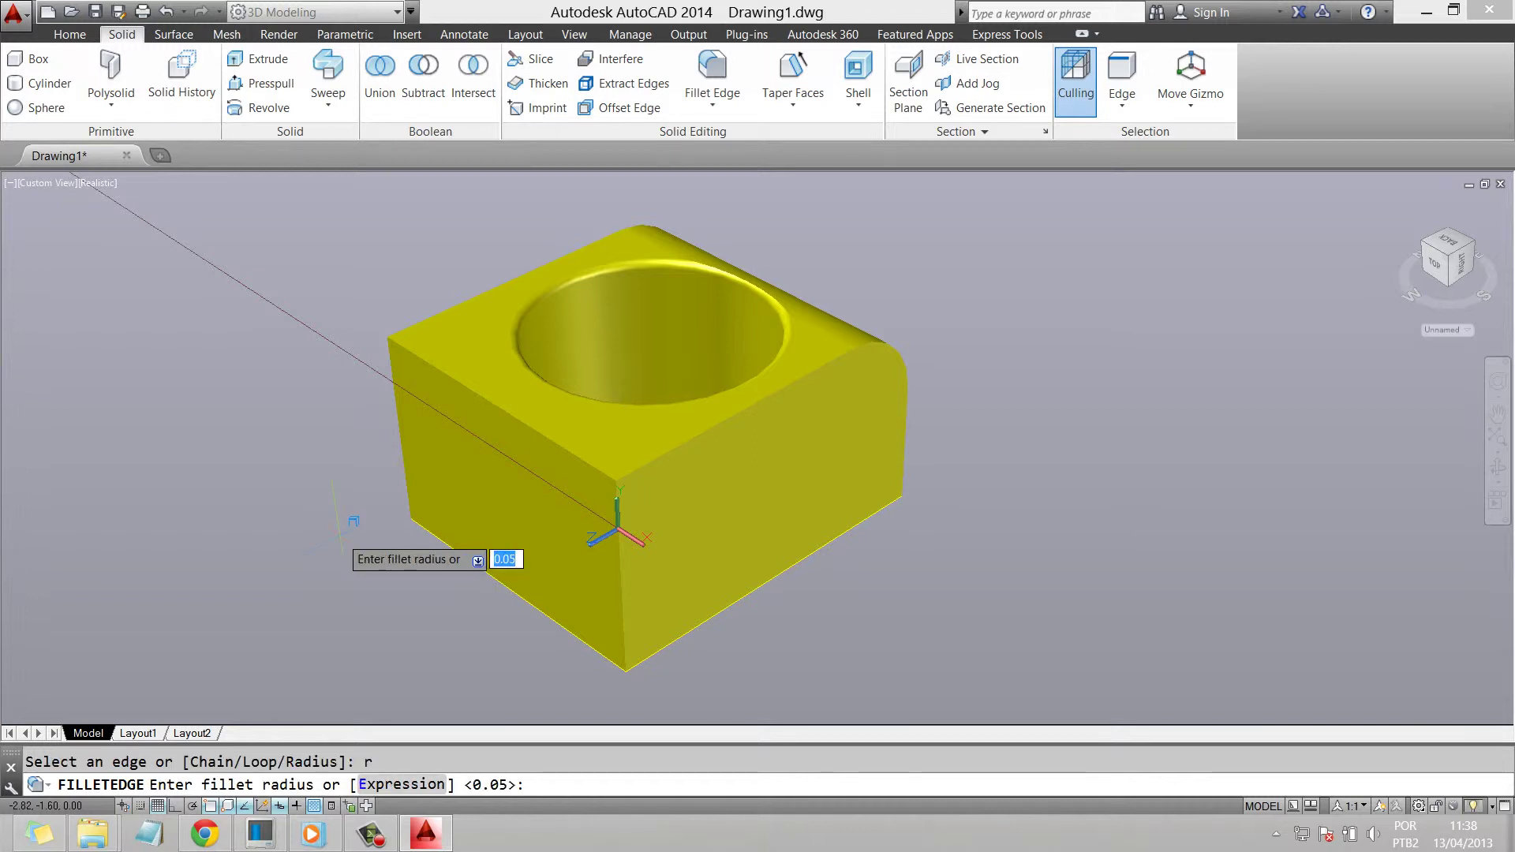
pyautogui.write('0.')
pyautogui.write('3')
pyautogui.press('Return')
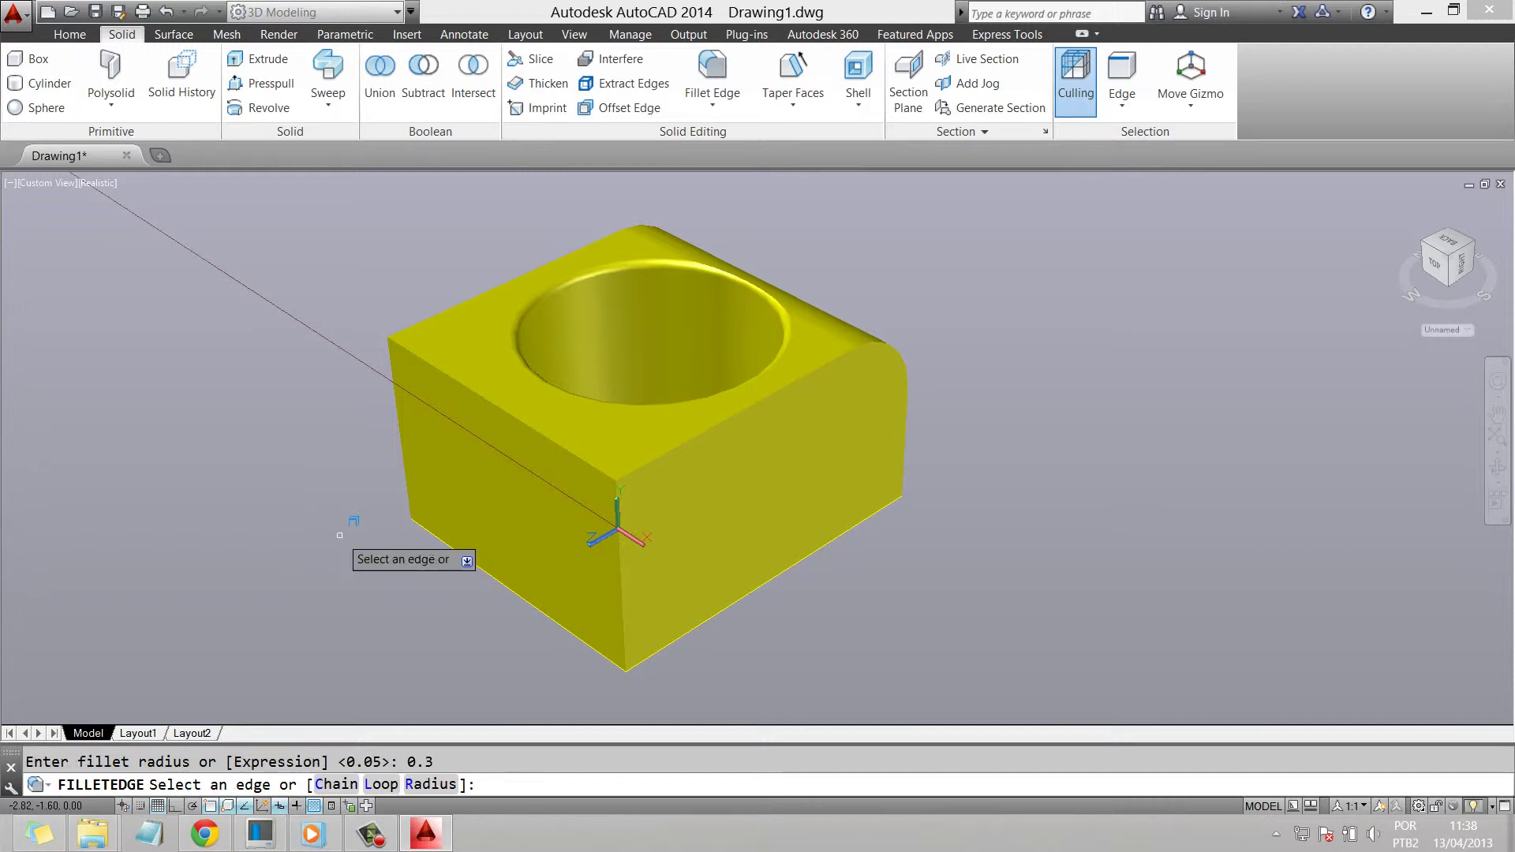
pyautogui.click(566, 627)
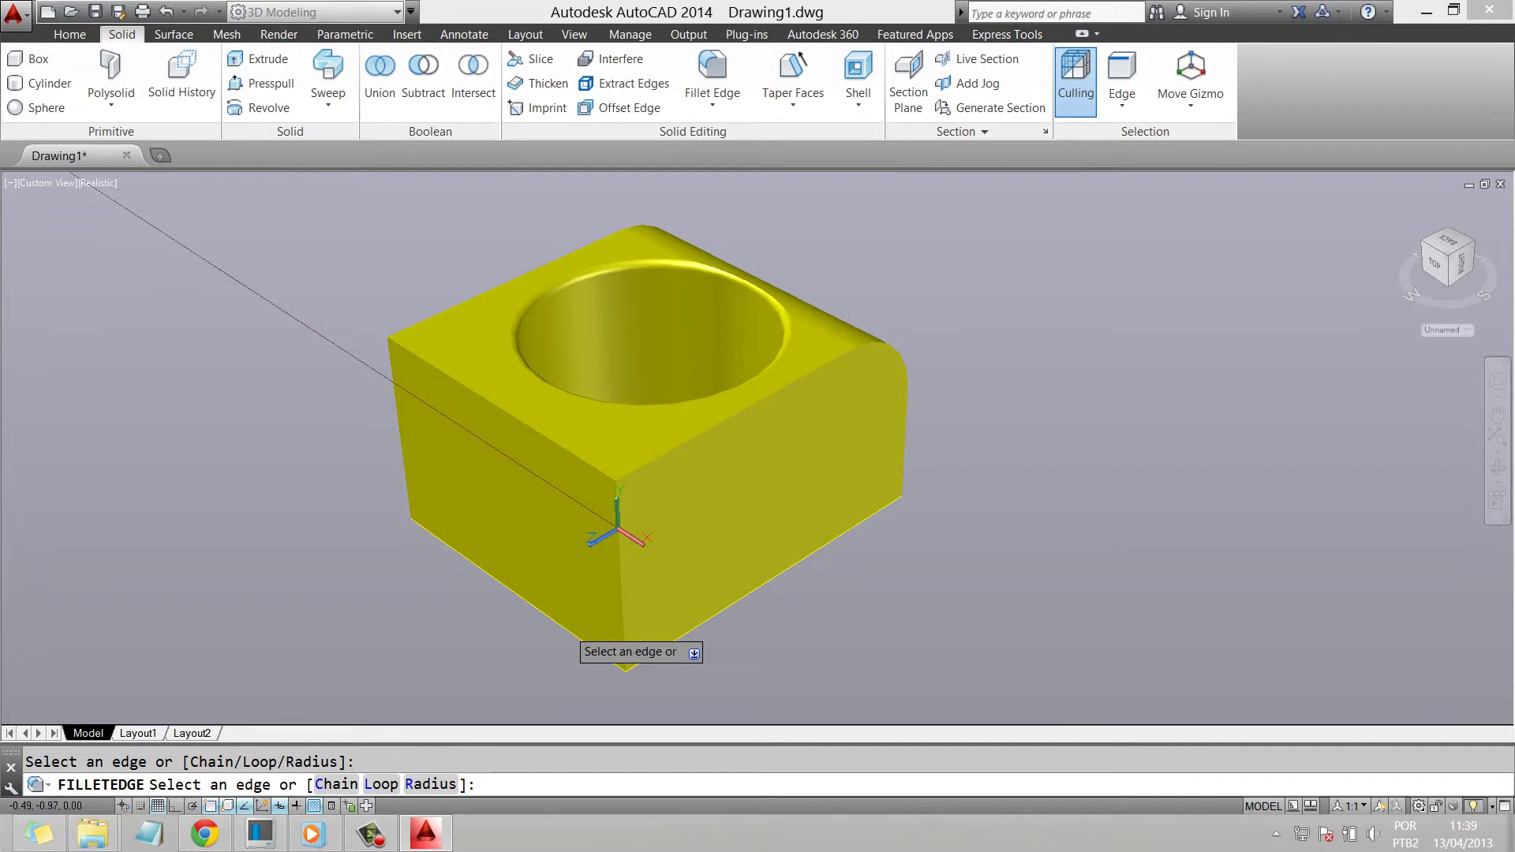
pyautogui.click(564, 445)
pyautogui.press('Return')
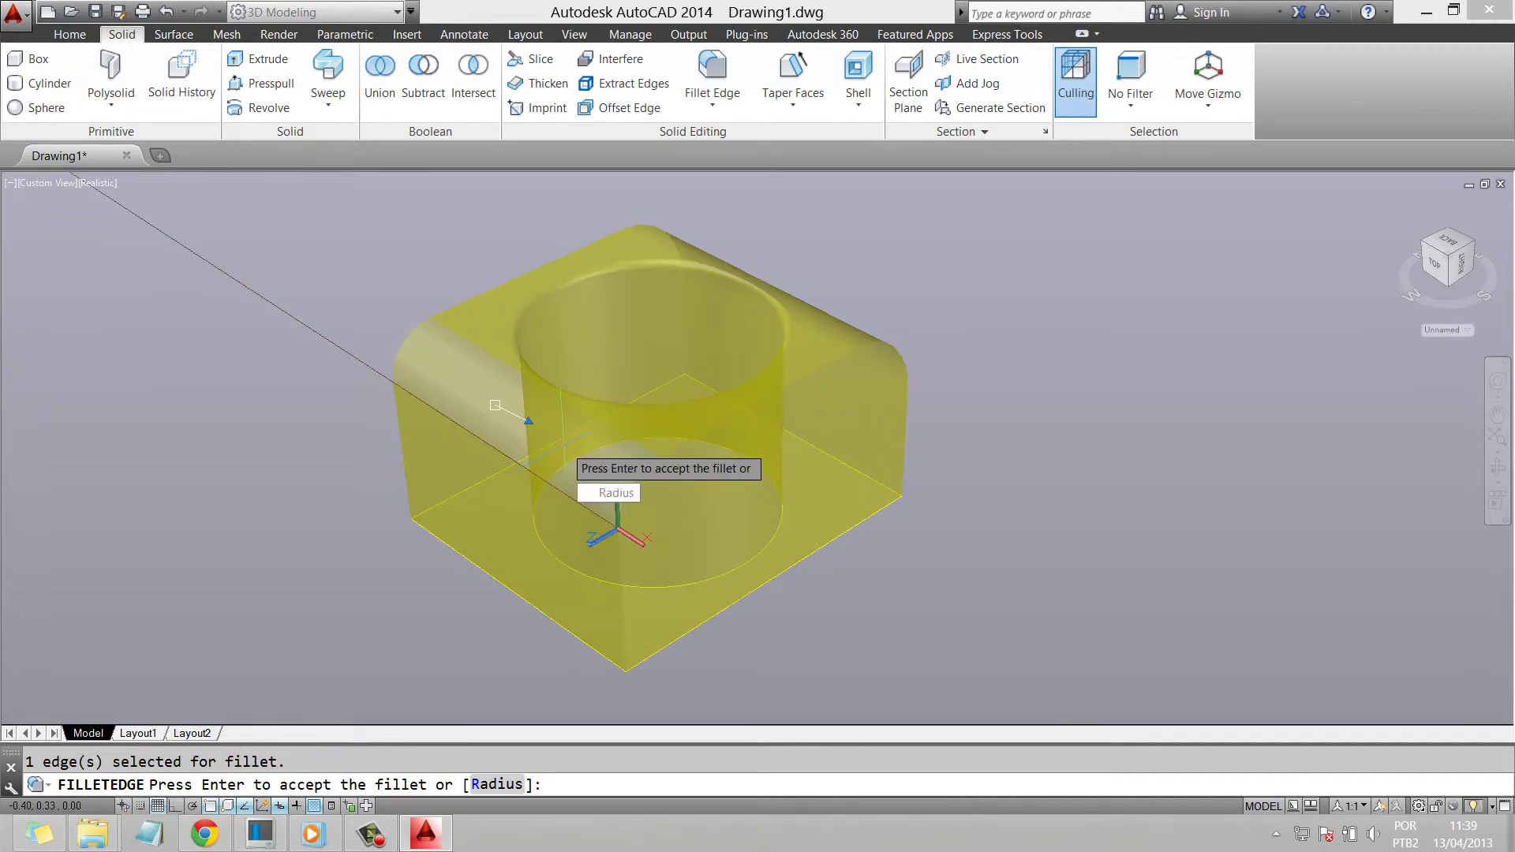
pyautogui.press('Return')
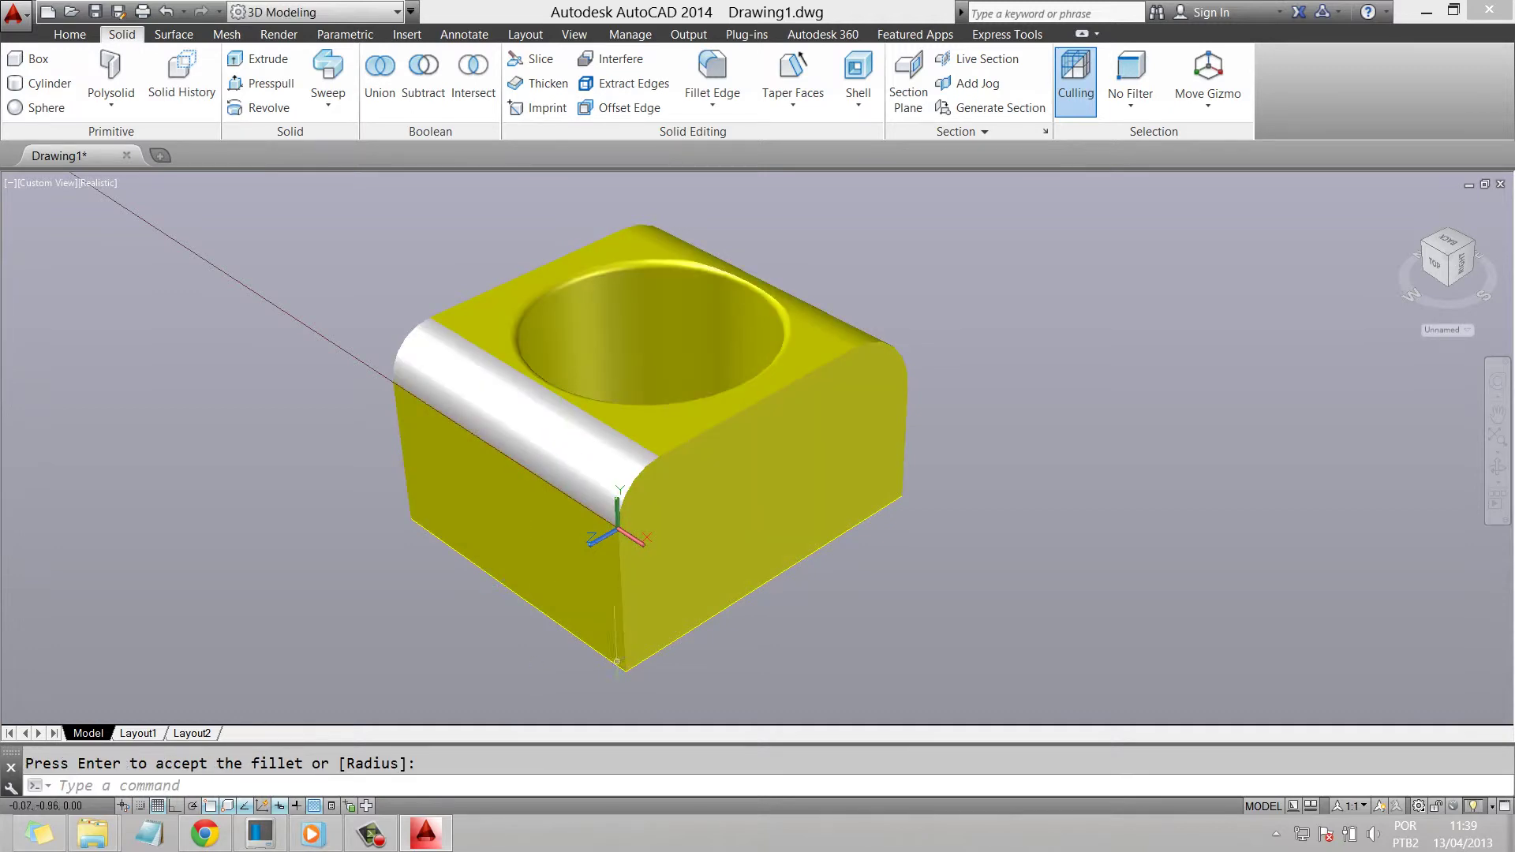
pyautogui.press('Escape')
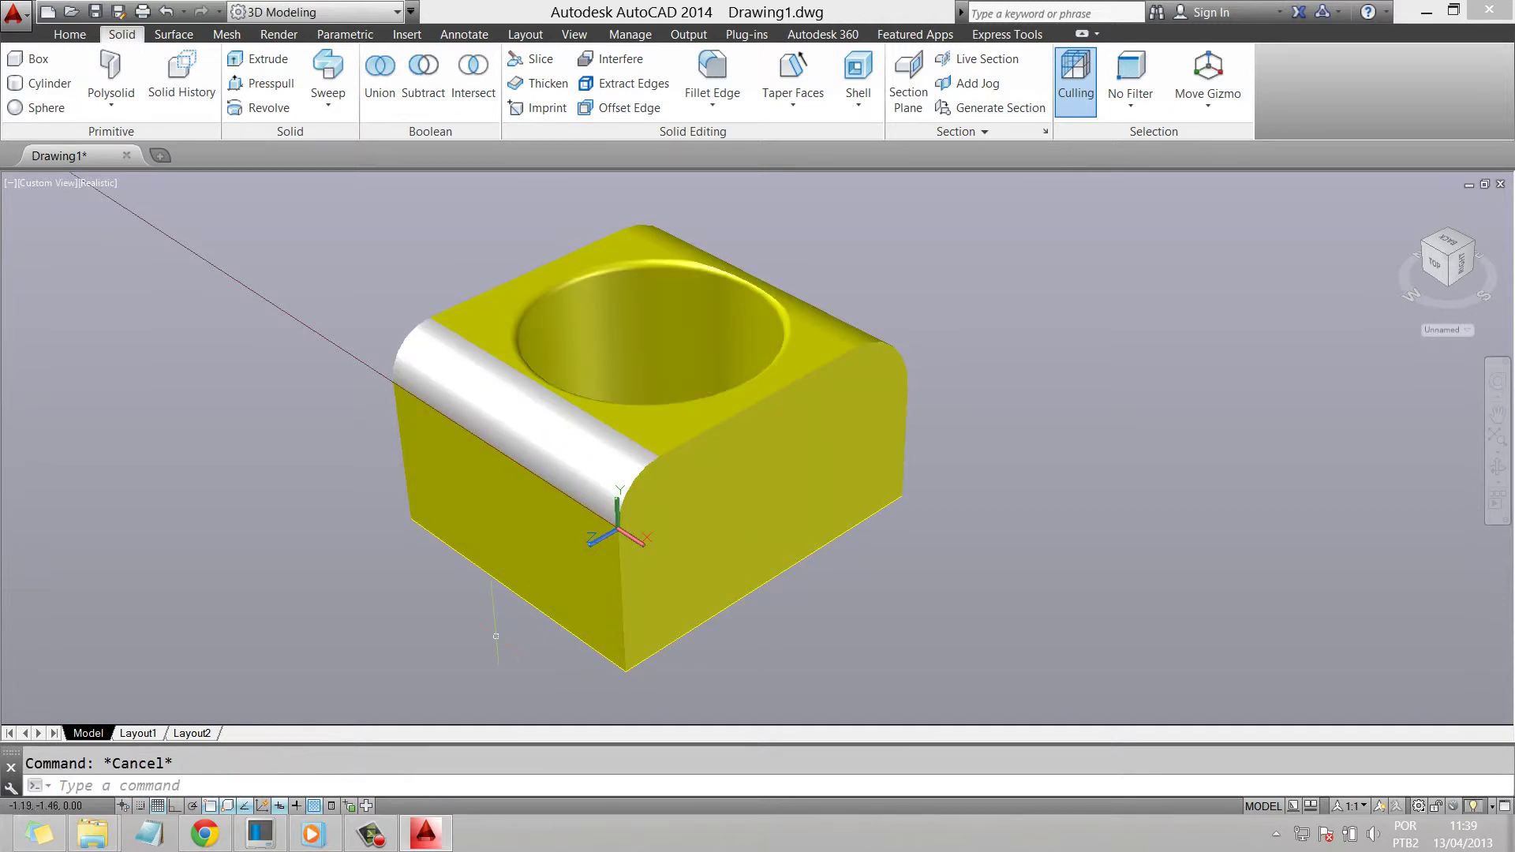
pyautogui.hotkey('ctrl', 'a')
# - Change the whole solid's colour from Yellow to Red in Quick Properties
pyautogui.doubleClick(532, 530)
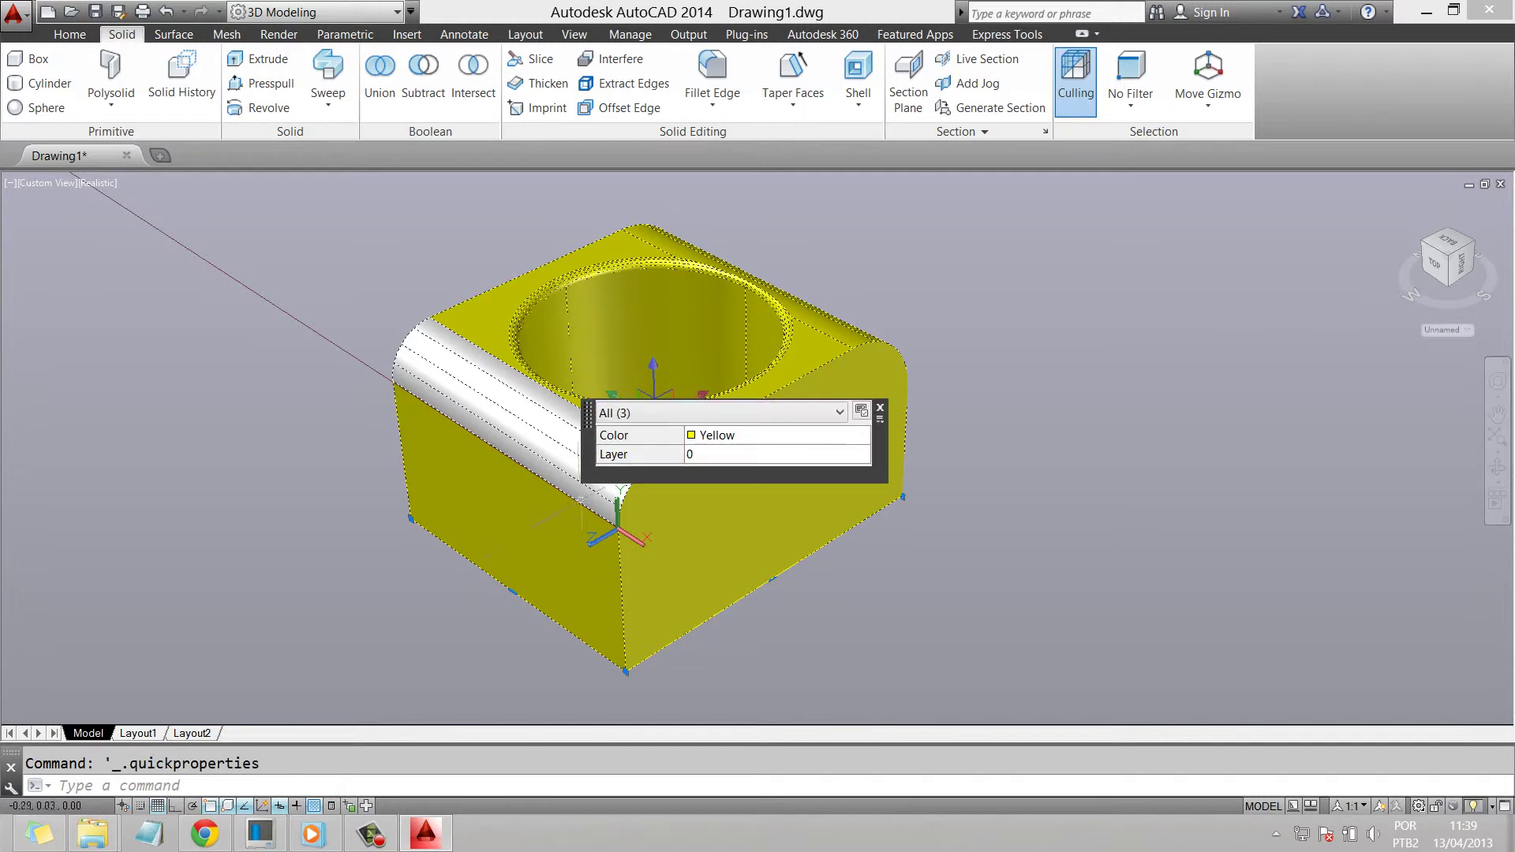
pyautogui.click(863, 435)
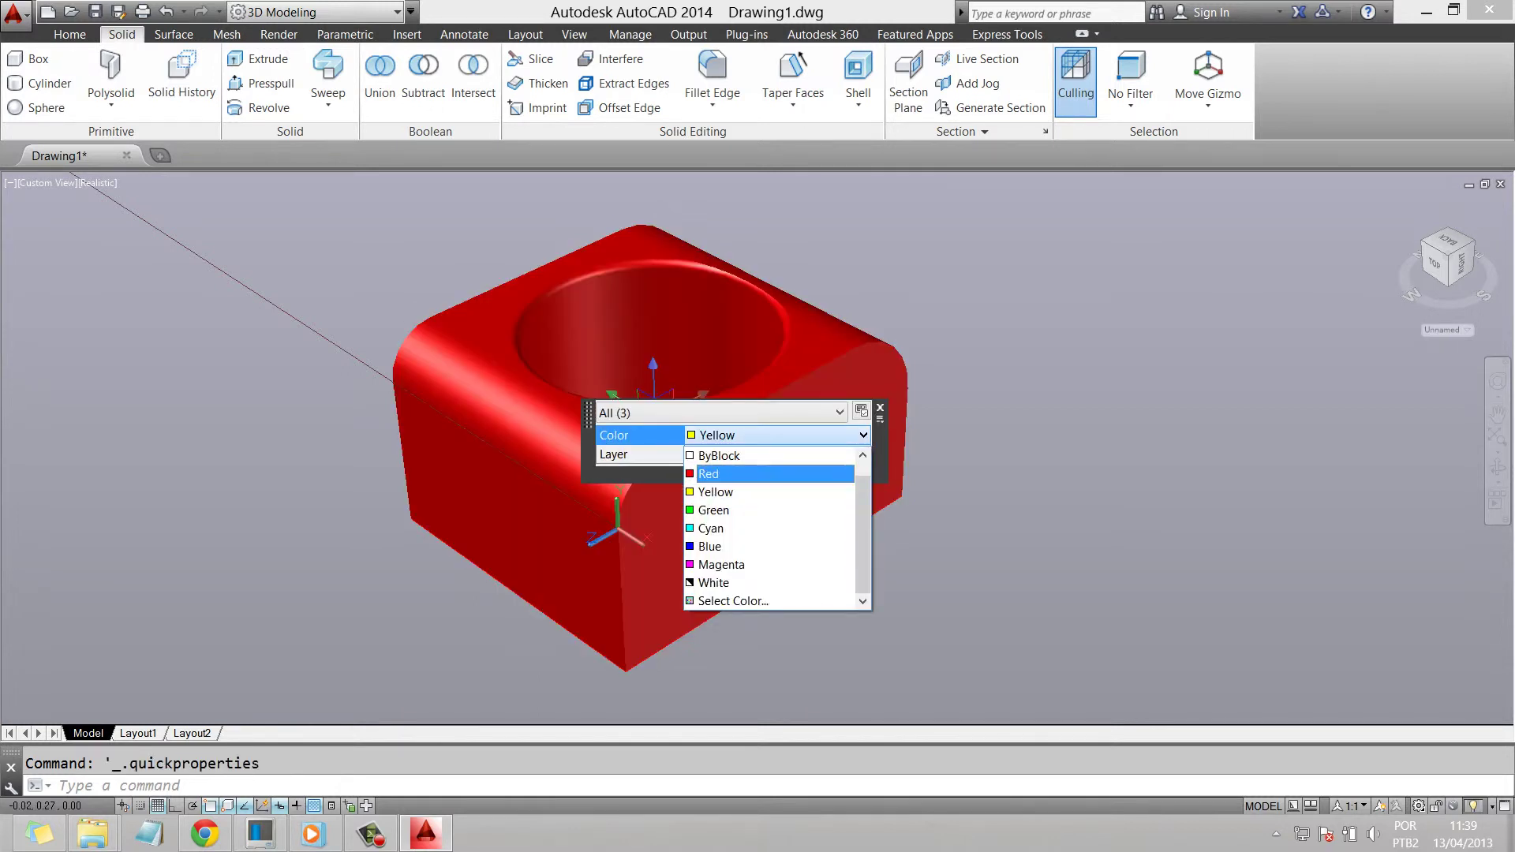
pyautogui.click(719, 485)
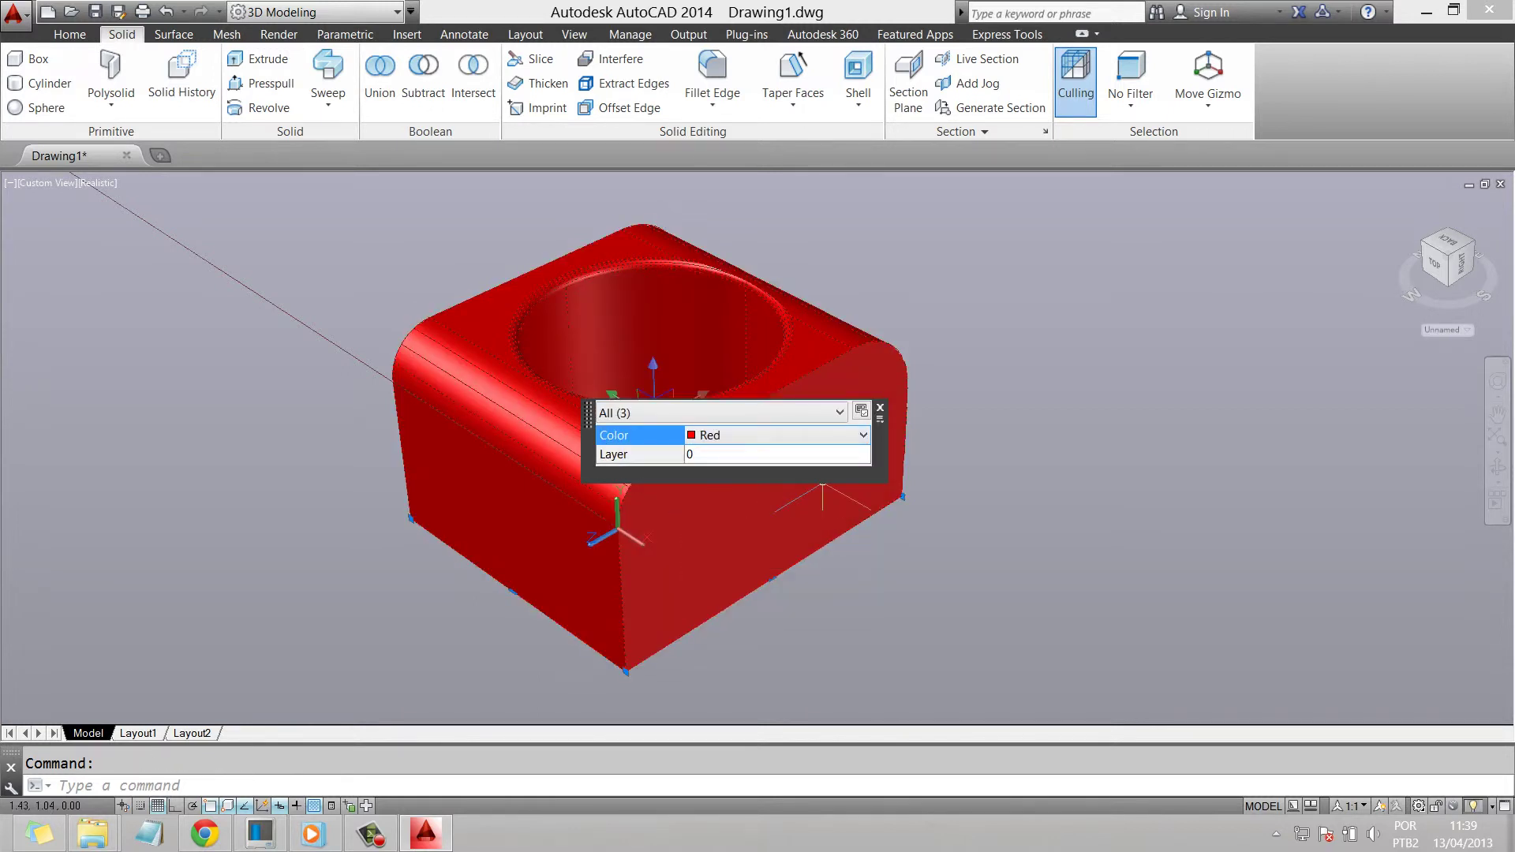
pyautogui.press('Escape')
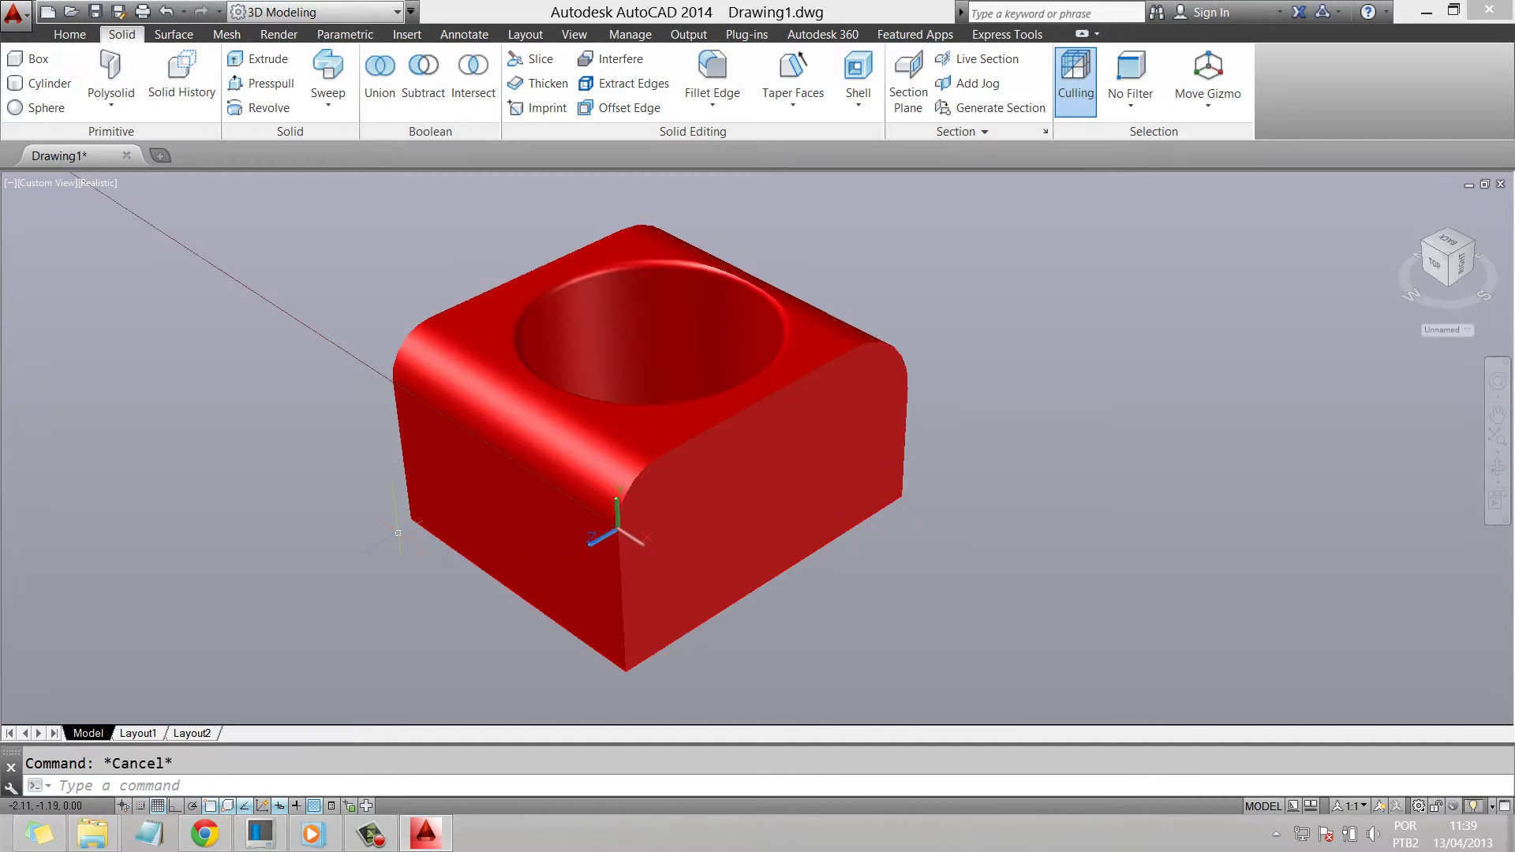
pyautogui.moveTo(1446, 261)
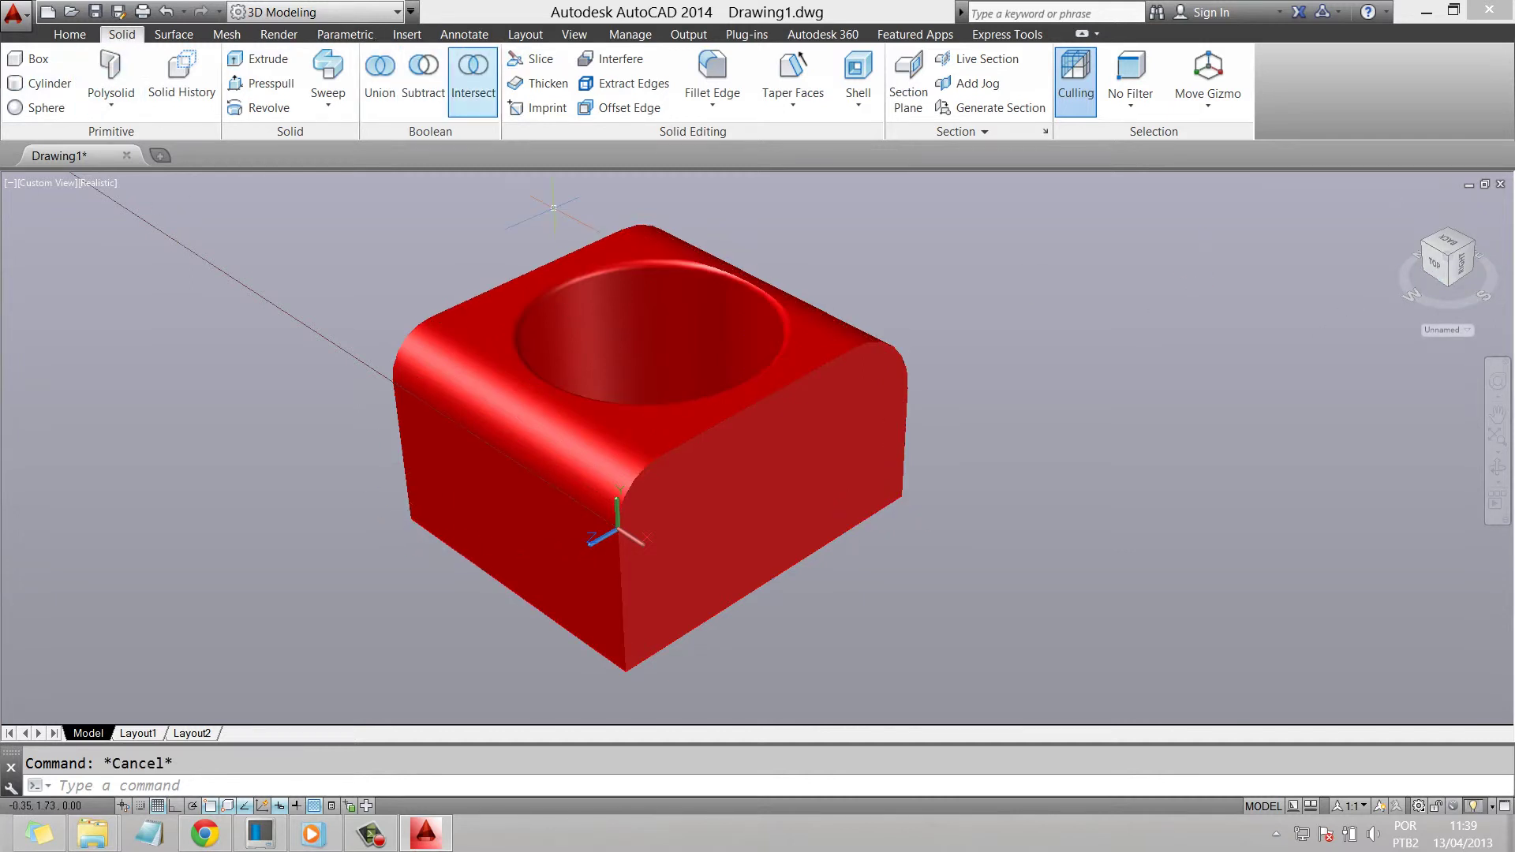
# - Orbit the red block to a new viewpoint, then show the Solid tab's fillet and chamfer edge options
pyautogui.click(575, 34)
pyautogui.click(96, 83)
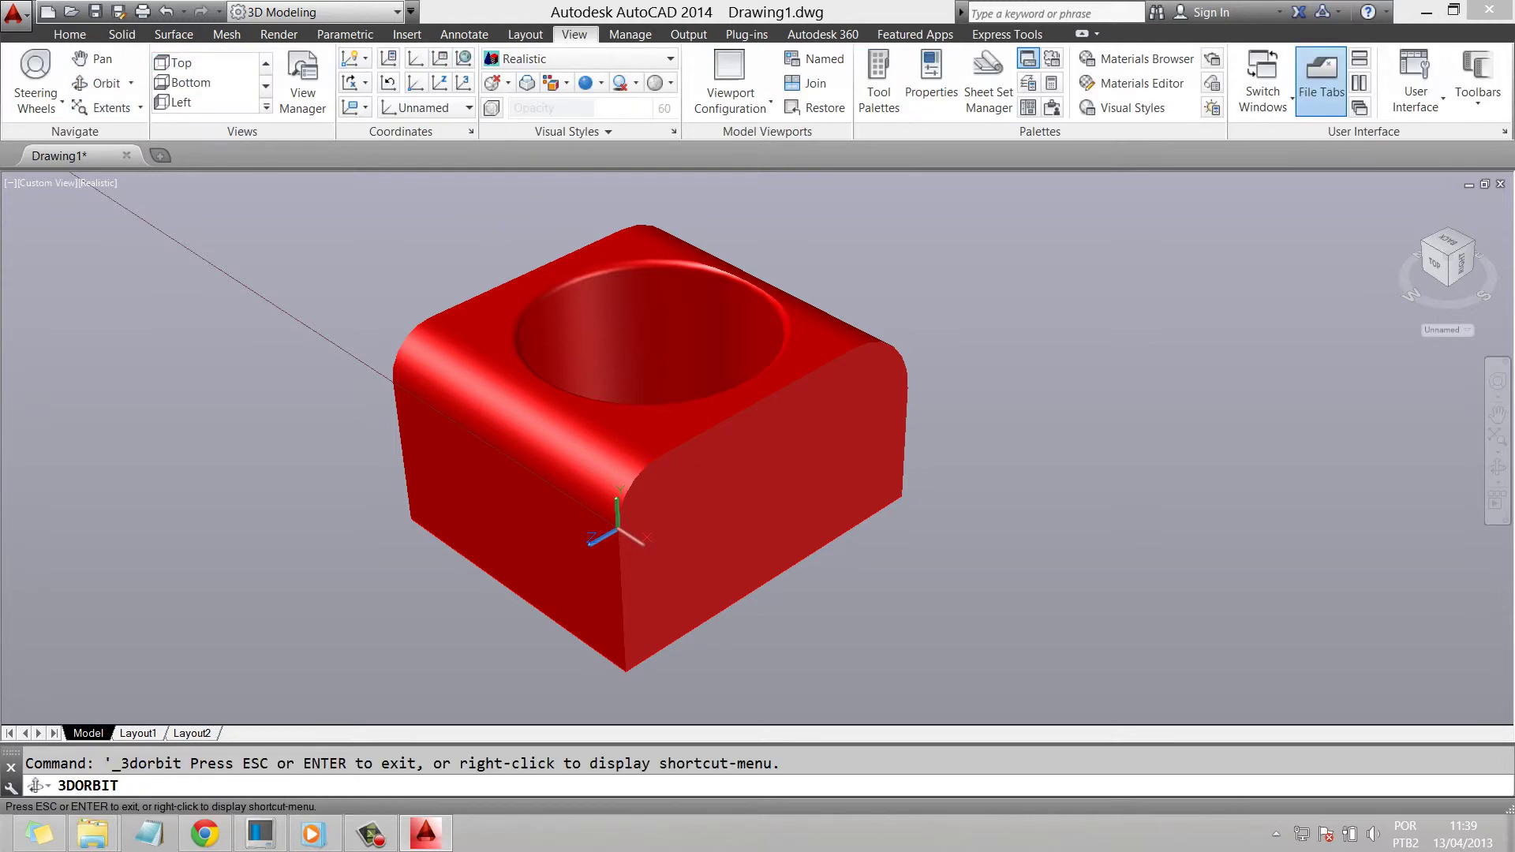
pyautogui.moveTo(757, 442)
pyautogui.mouseDown()
pyautogui.moveTo(915, 442)
pyautogui.moveTo(915, 379)
pyautogui.moveTo(884, 473)
pyautogui.moveTo(789, 473)
pyautogui.mouseUp()
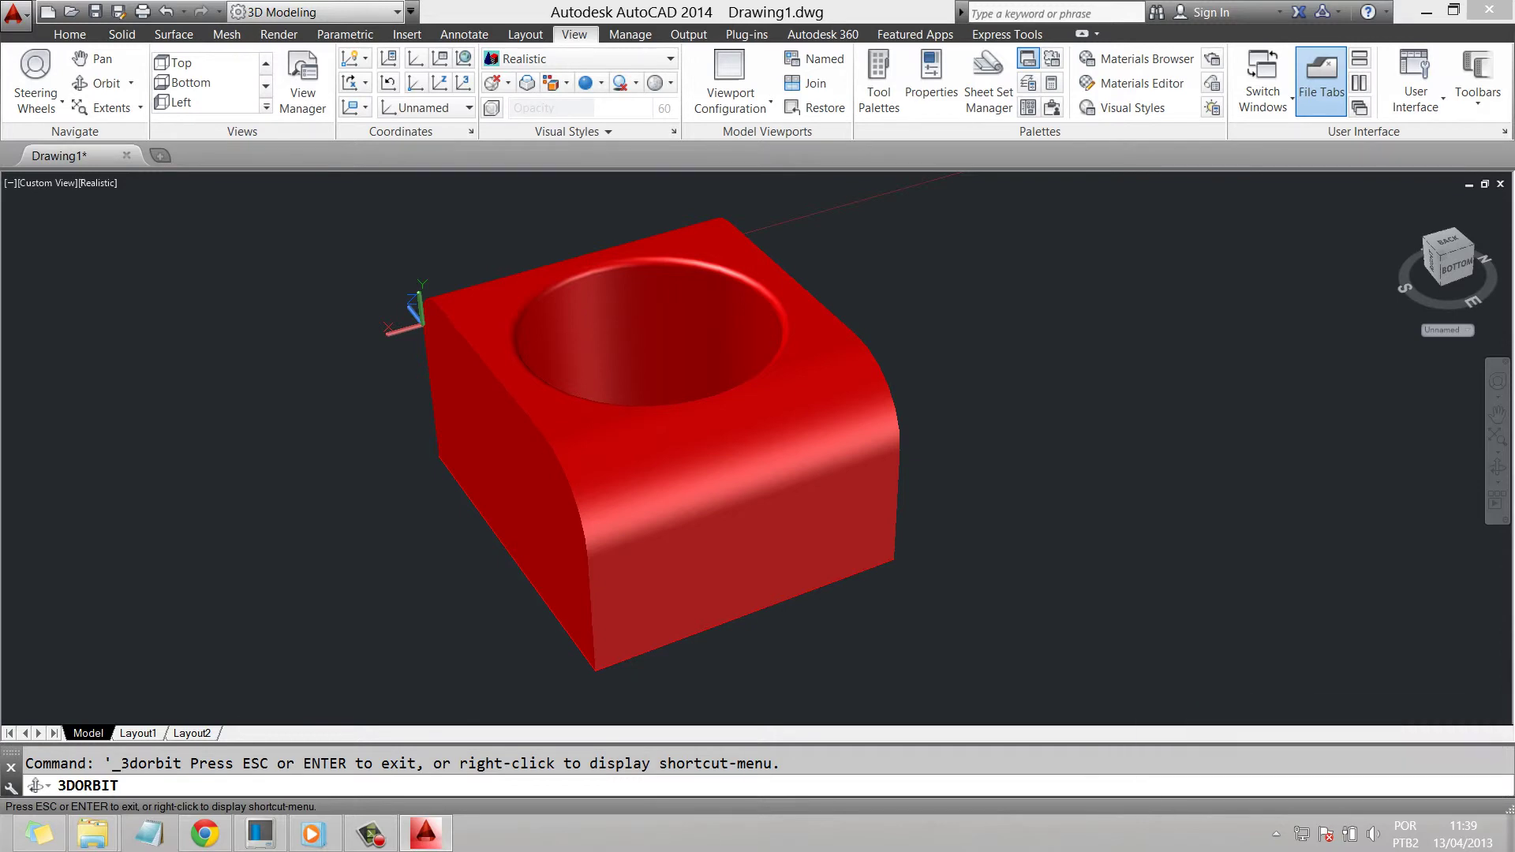
pyautogui.moveTo(789, 473)
pyautogui.mouseDown()
pyautogui.moveTo(694, 474)
pyautogui.moveTo(694, 276)
pyautogui.moveTo(694, 442)
pyautogui.moveTo(788, 442)
pyautogui.moveTo(785, 299)
pyautogui.mouseUp()
pyautogui.press('Escape')
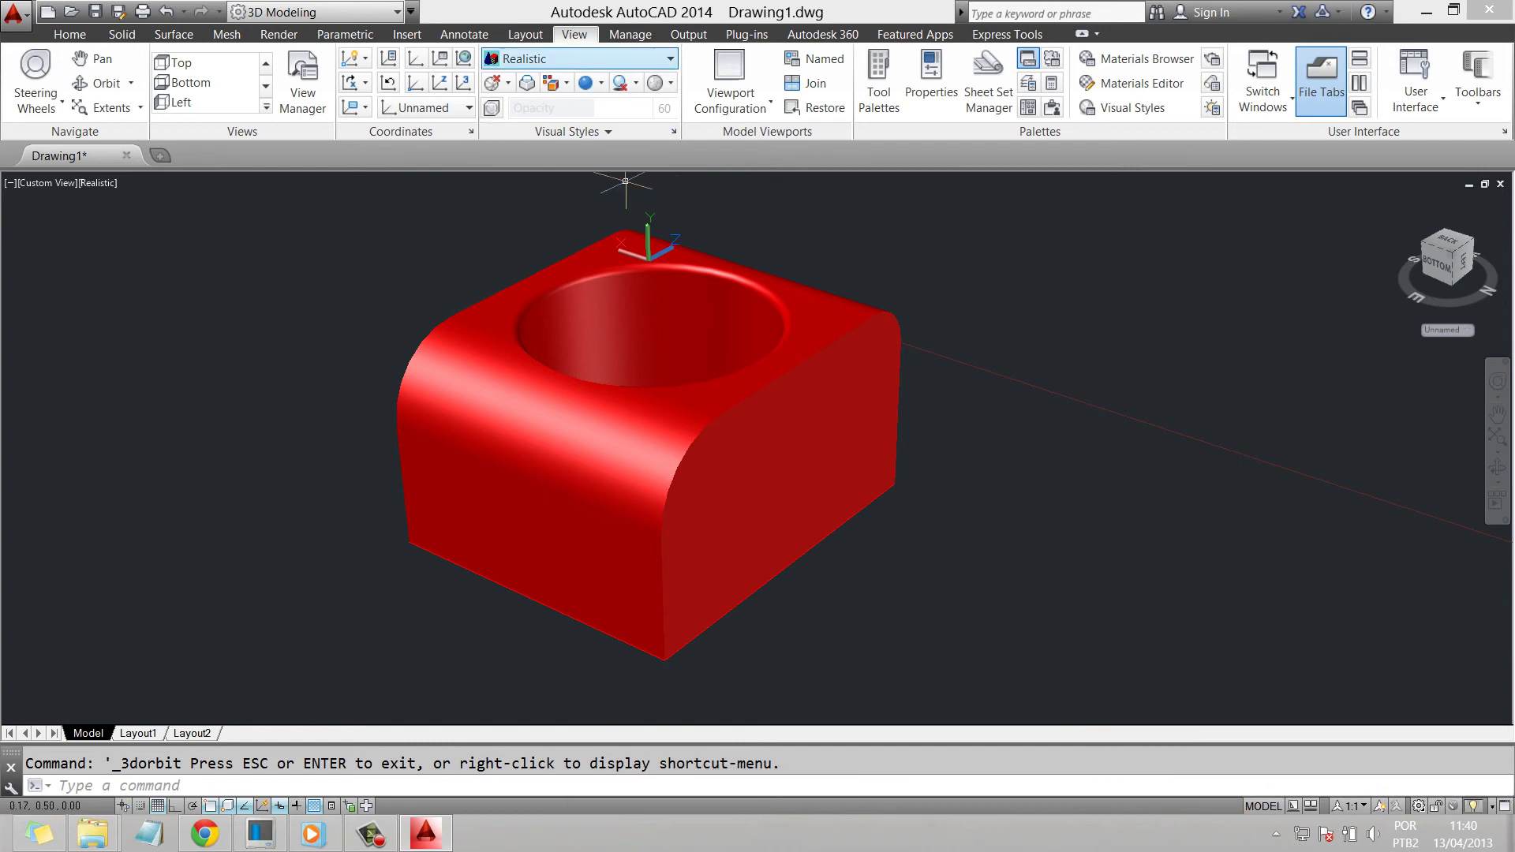
pyautogui.click(122, 34)
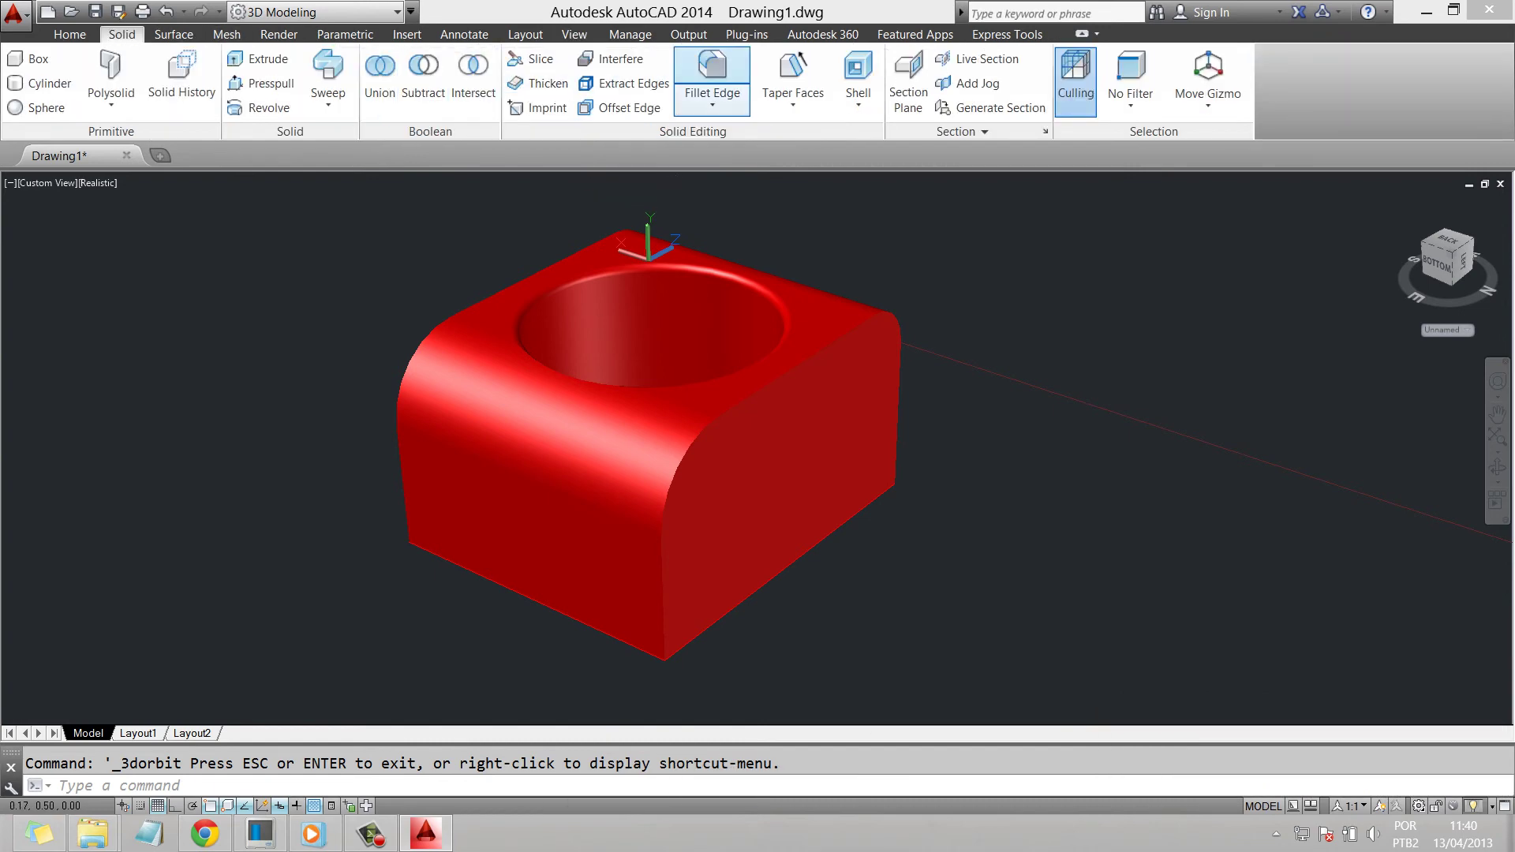
pyautogui.click(712, 99)
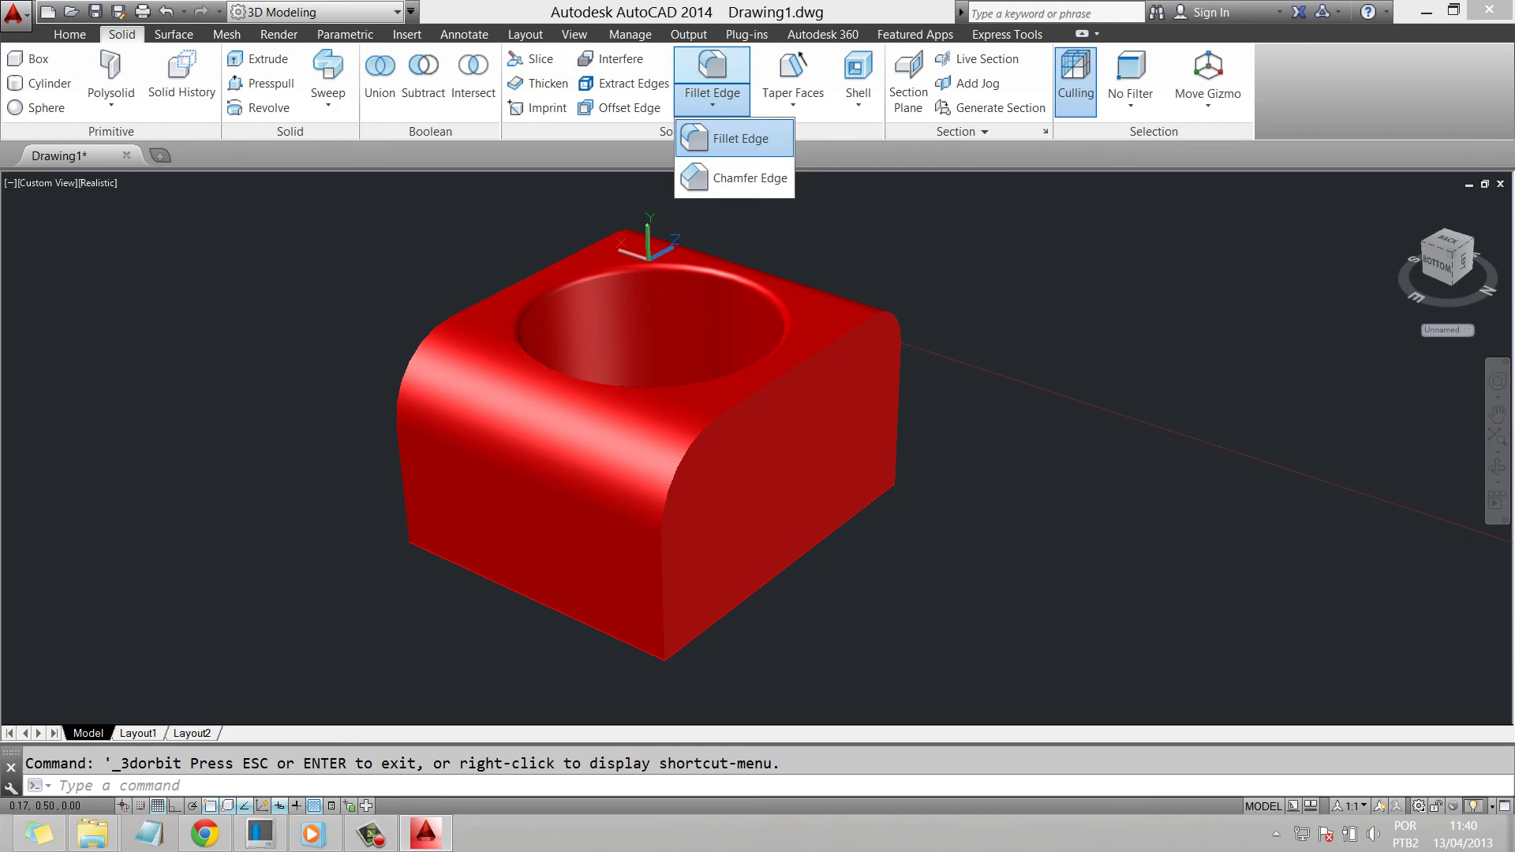